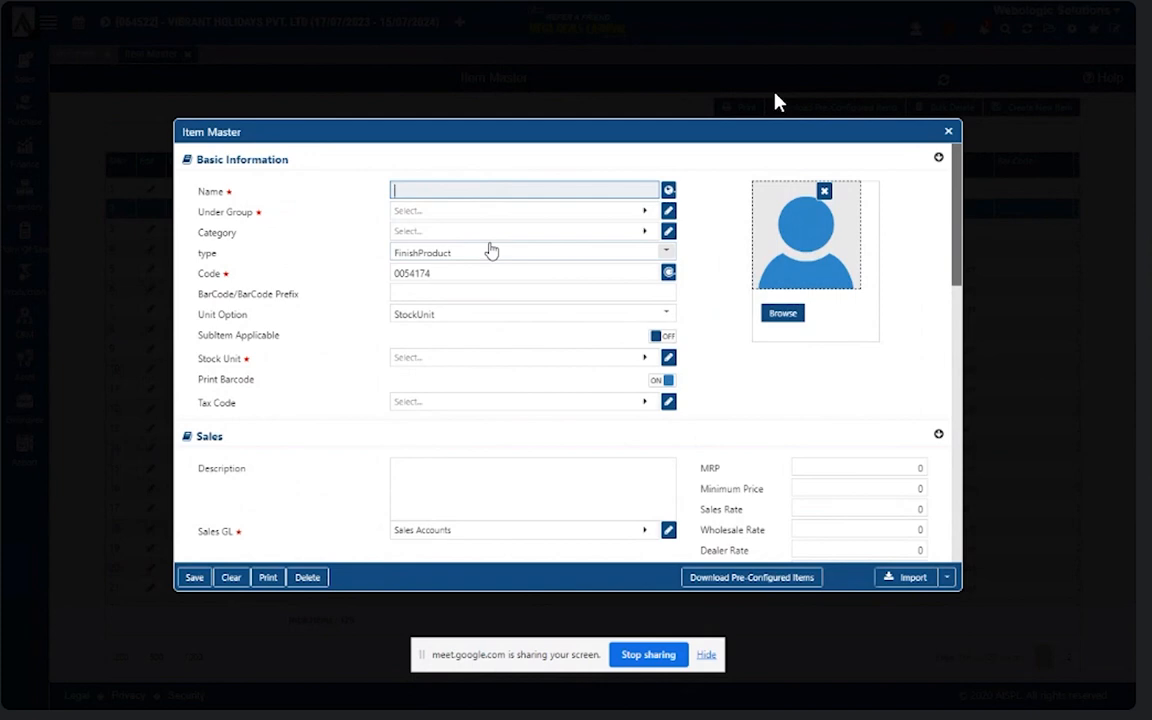
# - Name the new item Paper Sheet, place it under the Default group and set its type to RawMaterial
pyautogui.write('Paper Sh')
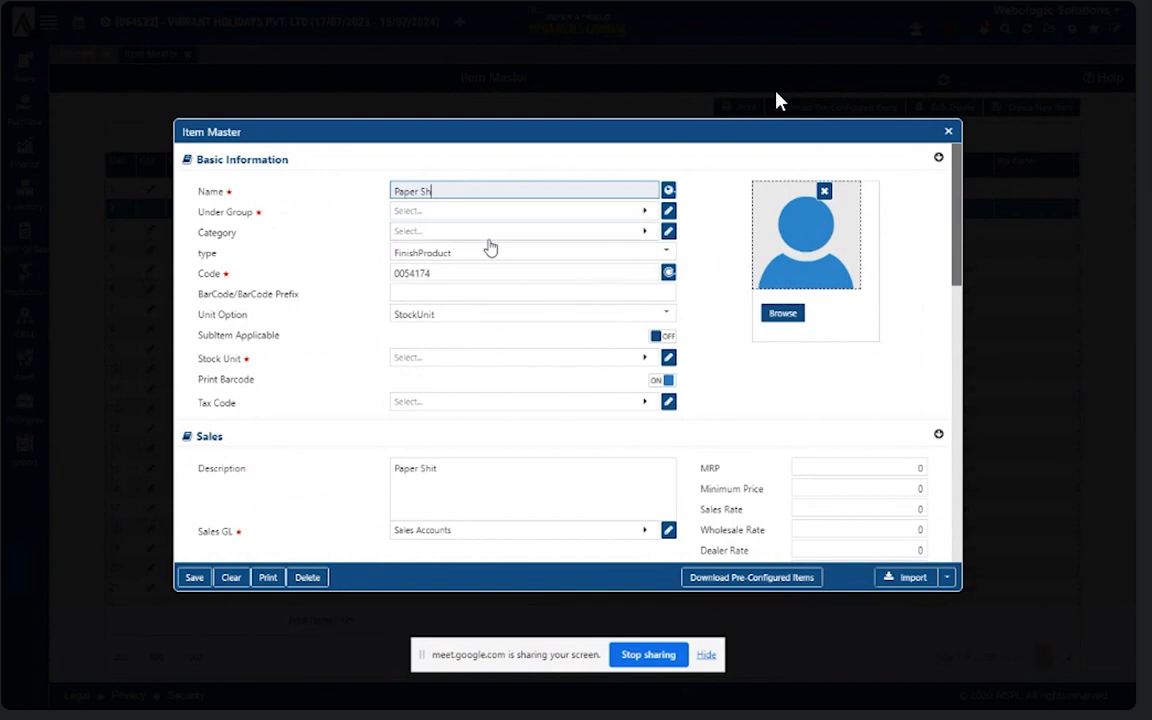
pyautogui.write('iteet')
pyautogui.click(488, 214)
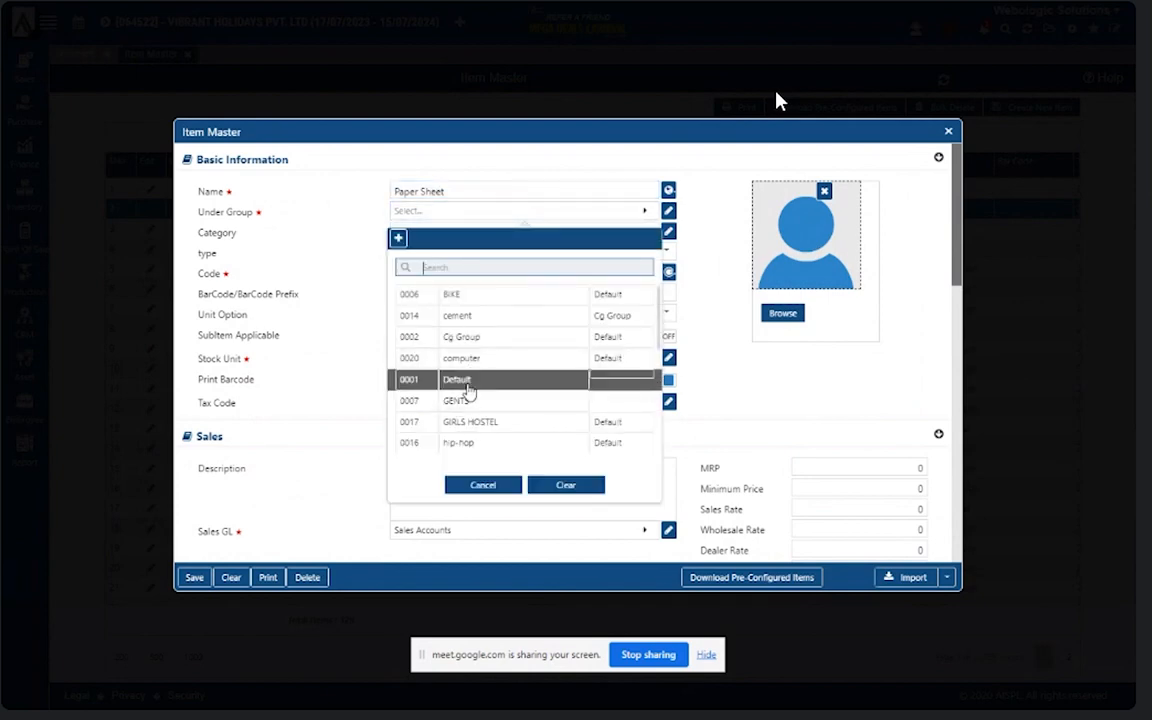
pyautogui.click(466, 382)
pyautogui.click(437, 259)
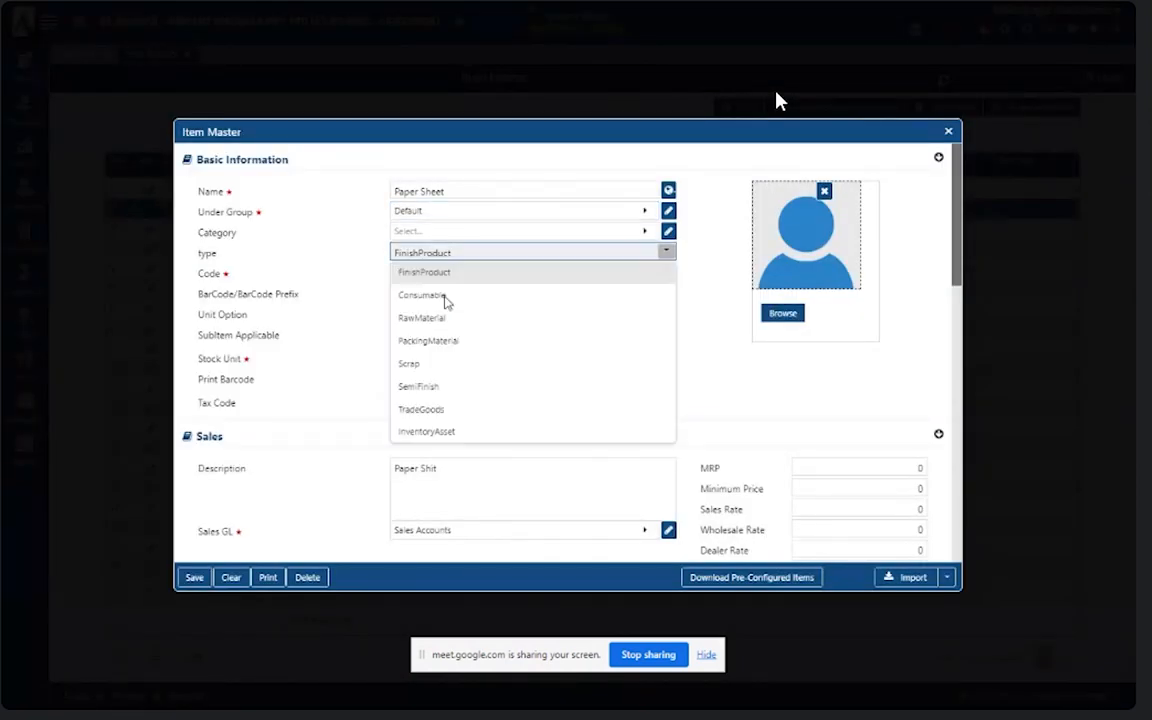
pyautogui.click(424, 324)
# - Set the Paper Sheet item's stock unit to PCS and its tax code to NIL Rated
pyautogui.click(437, 367)
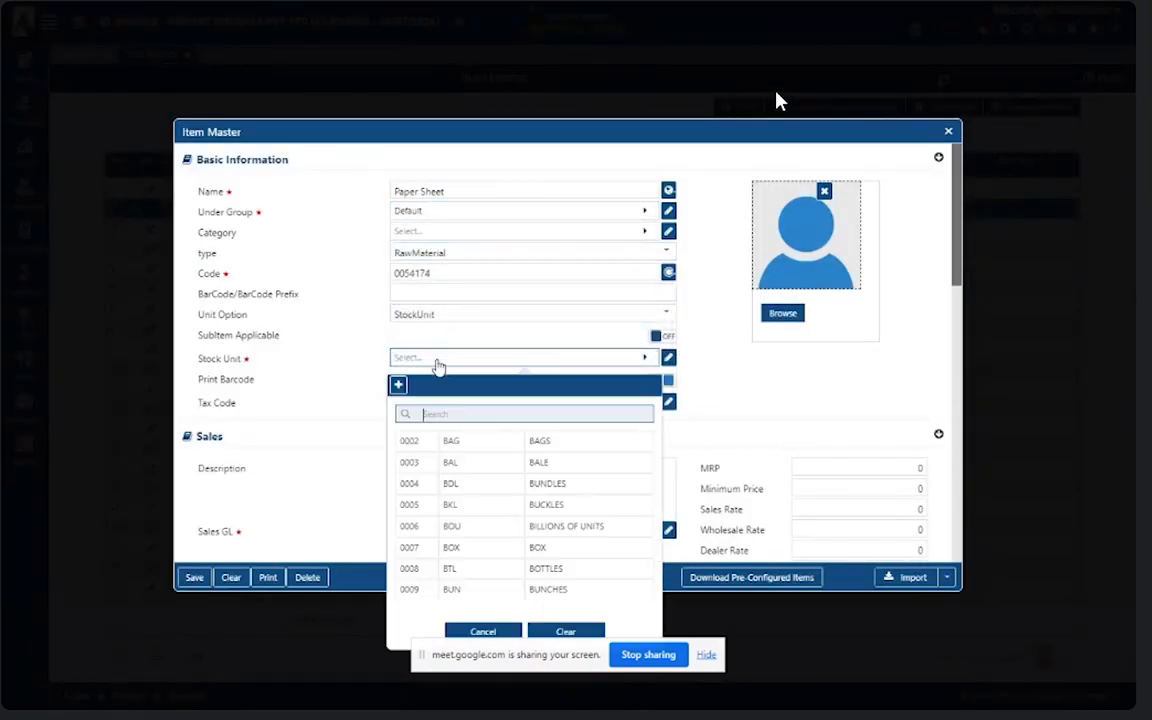
pyautogui.write('pcs')
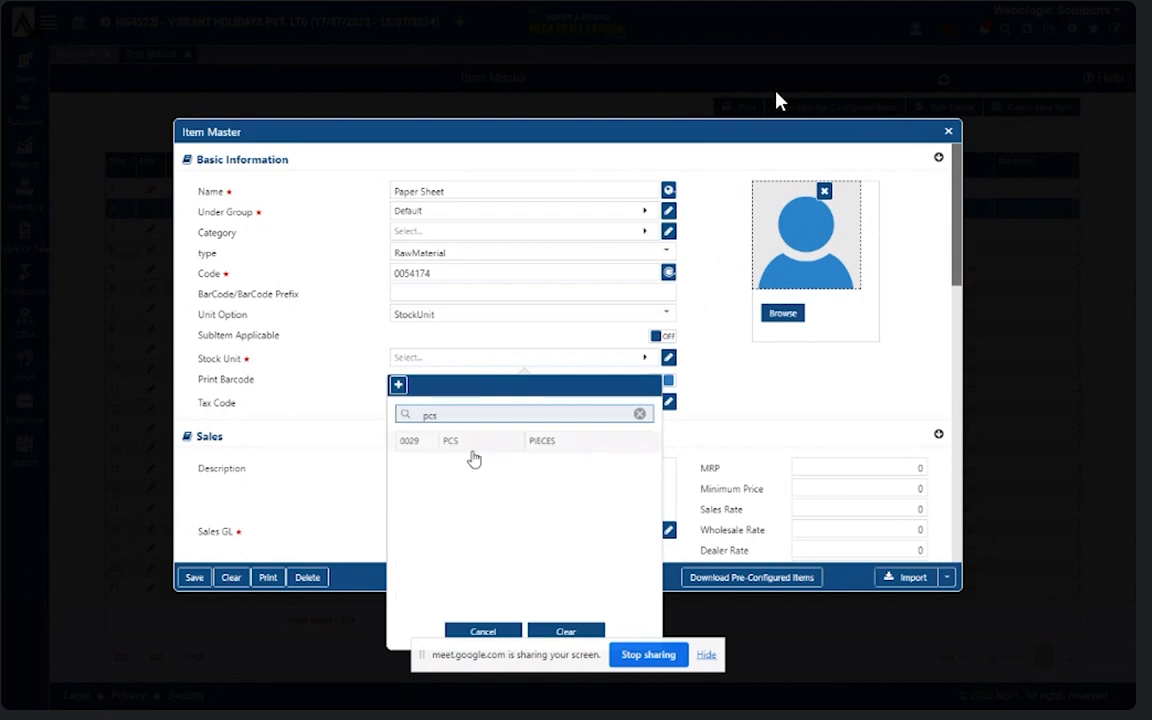
pyautogui.click(470, 444)
pyautogui.click(408, 404)
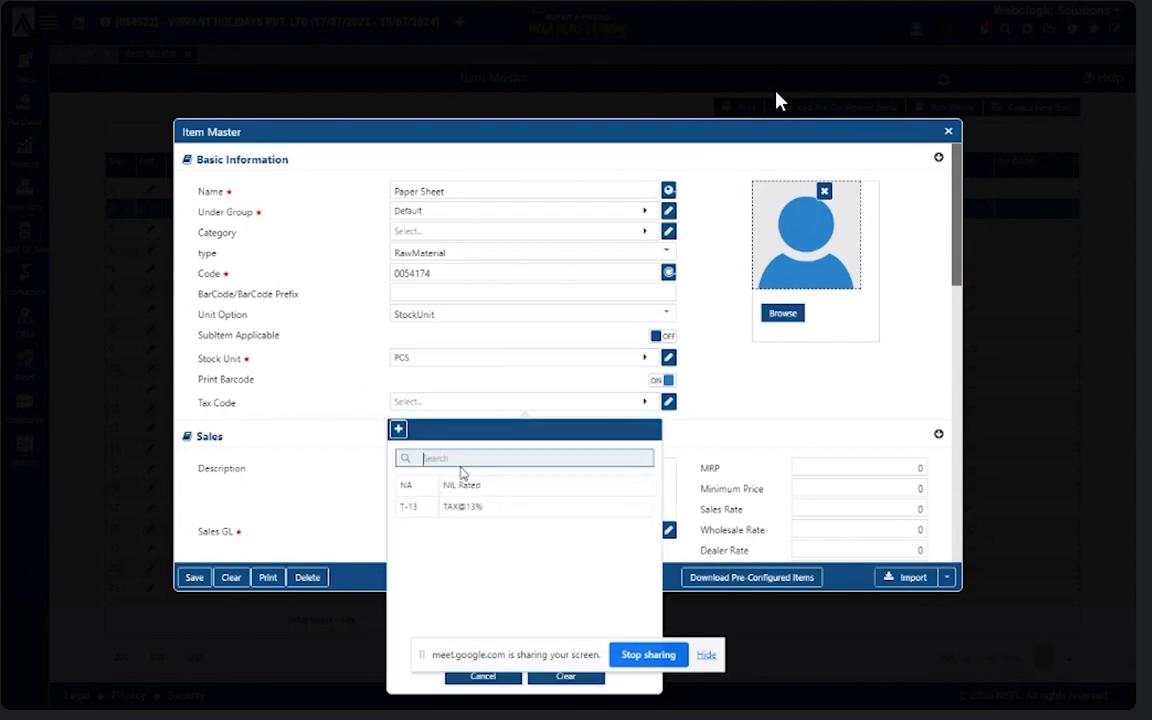
pyautogui.click(472, 436)
pyautogui.click(450, 362)
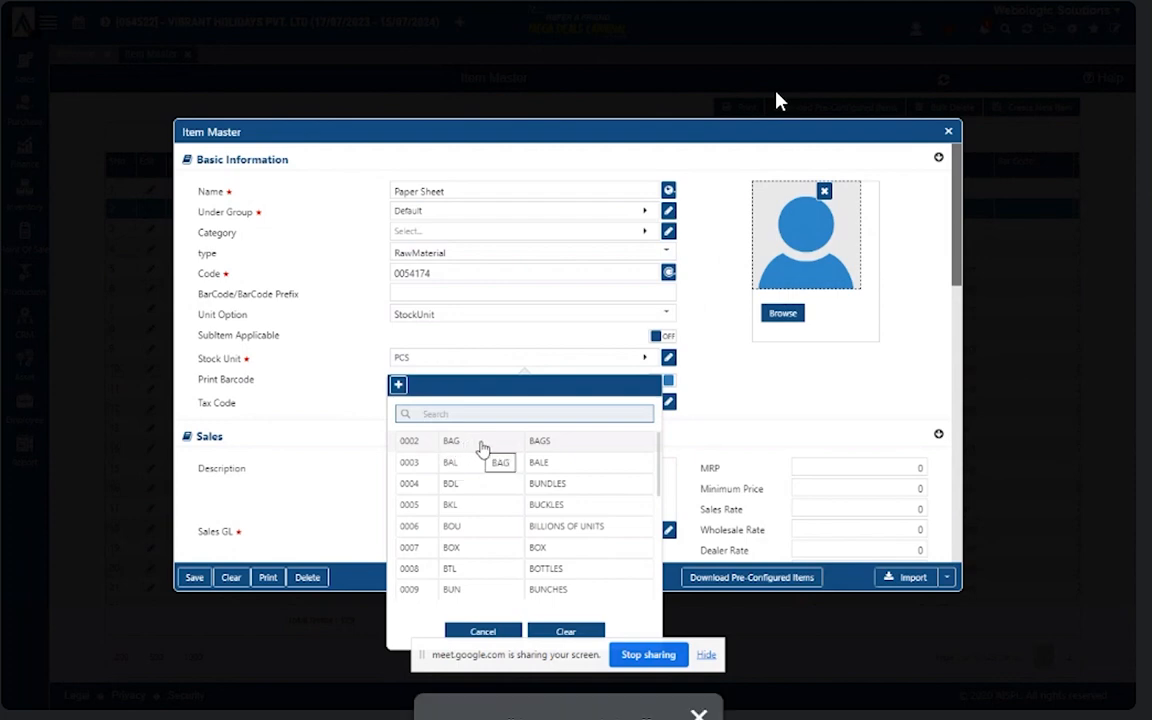
pyautogui.click(324, 411)
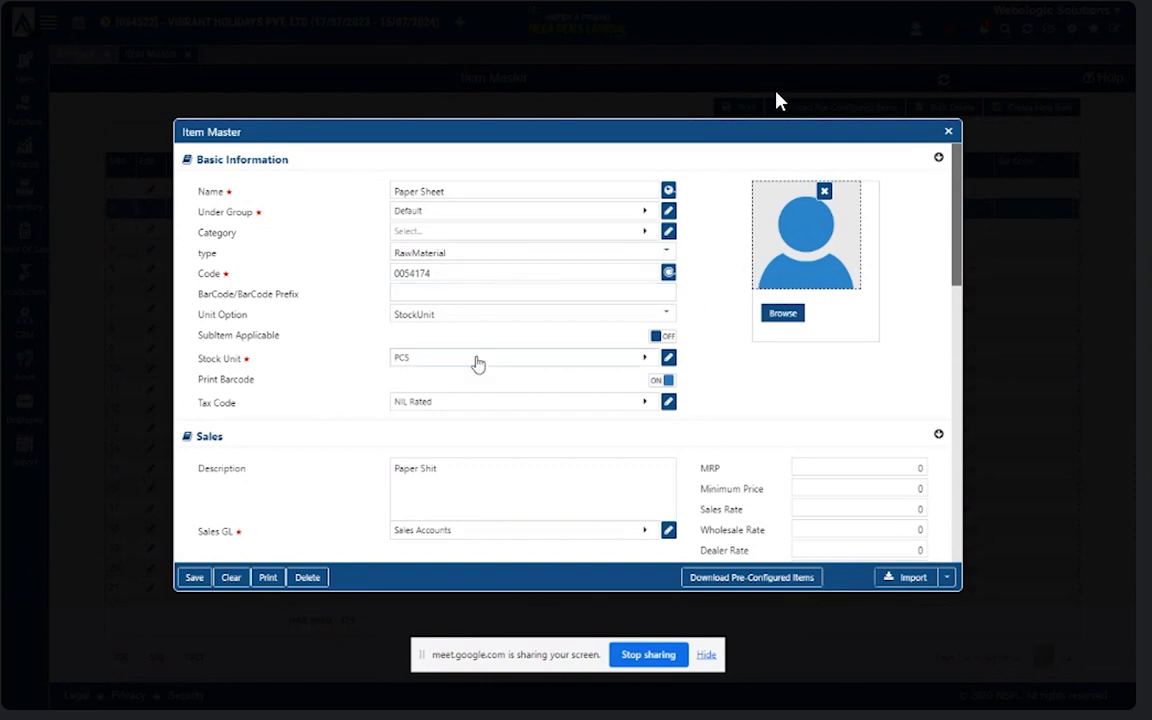
# - Review the Paper Sheet item's sales, purchase and inventory sections and save the item
pyautogui.click(851, 508)
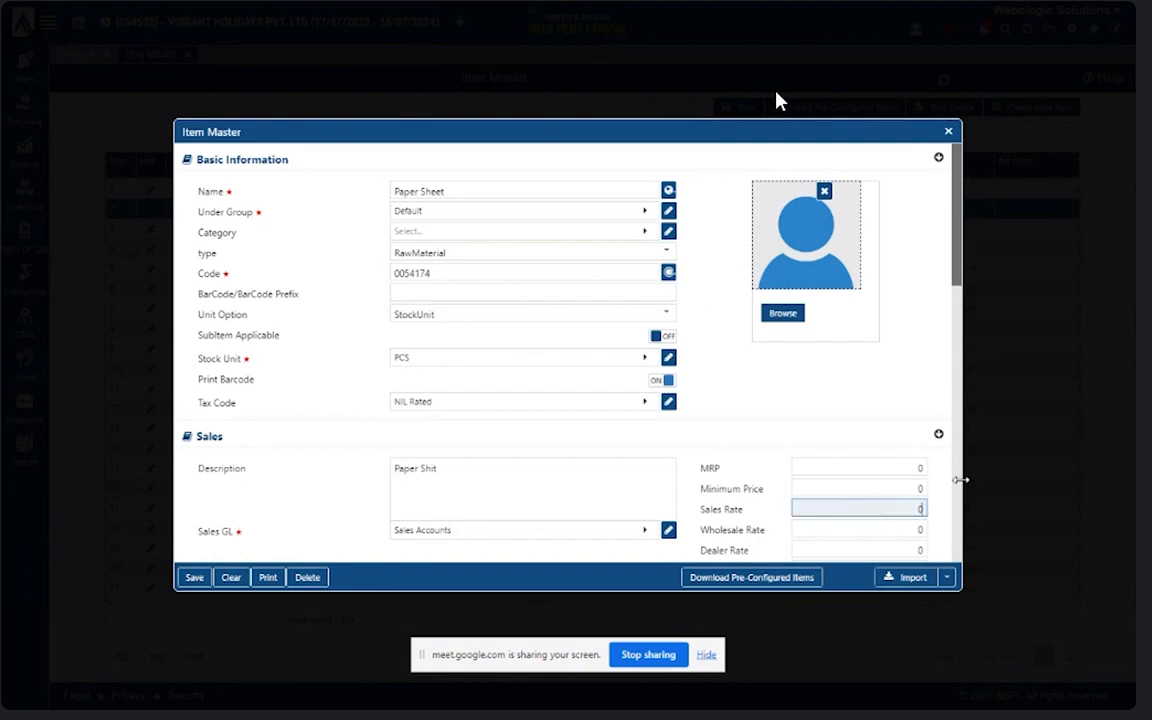
pyautogui.click(840, 428)
pyautogui.scroll(-8, 840, 428)
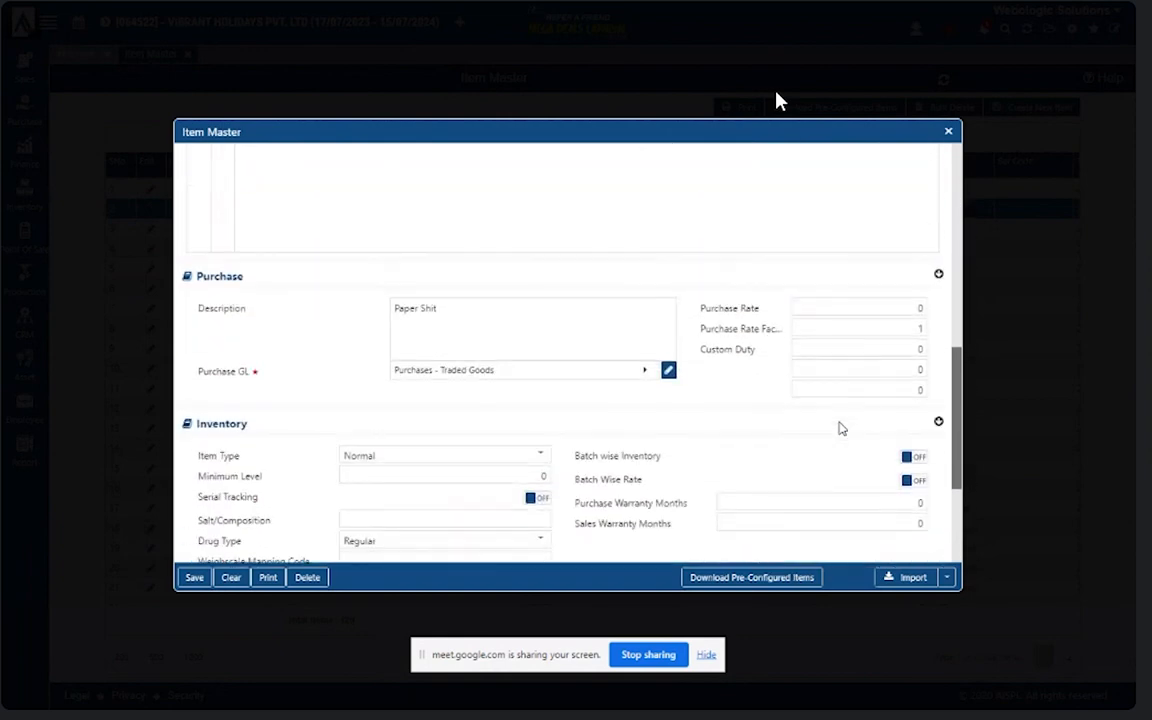
pyautogui.scroll(-2, 840, 428)
pyautogui.scroll(10, 840, 428)
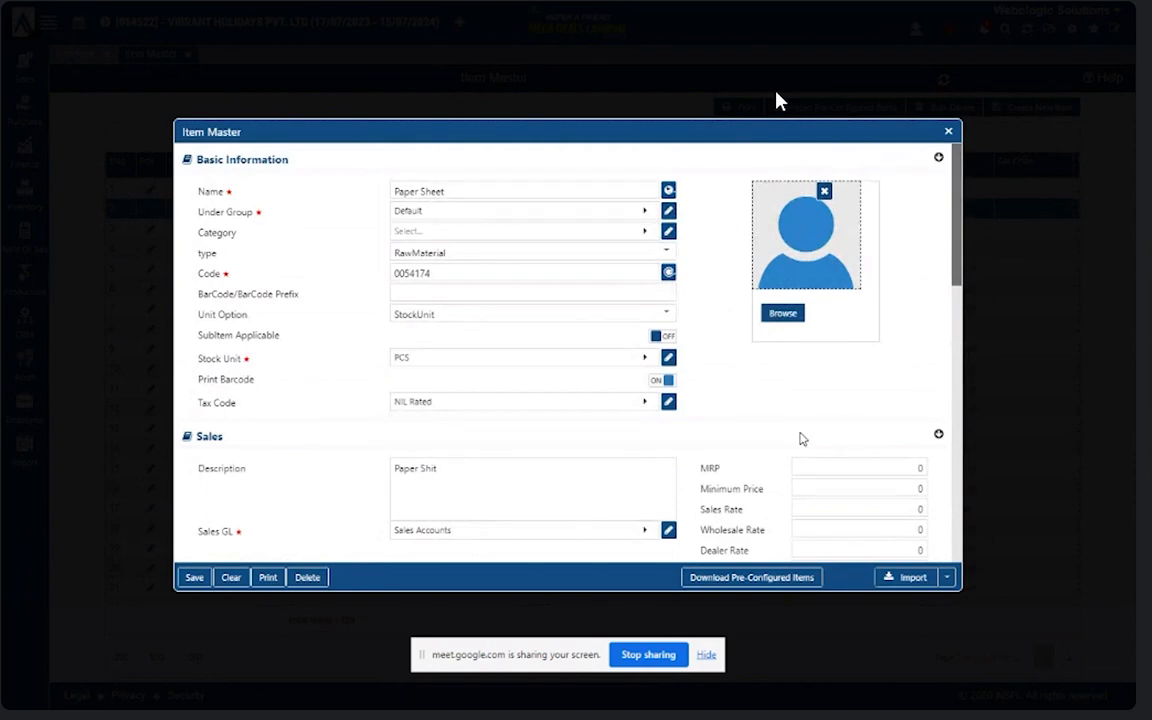
pyautogui.click(194, 577)
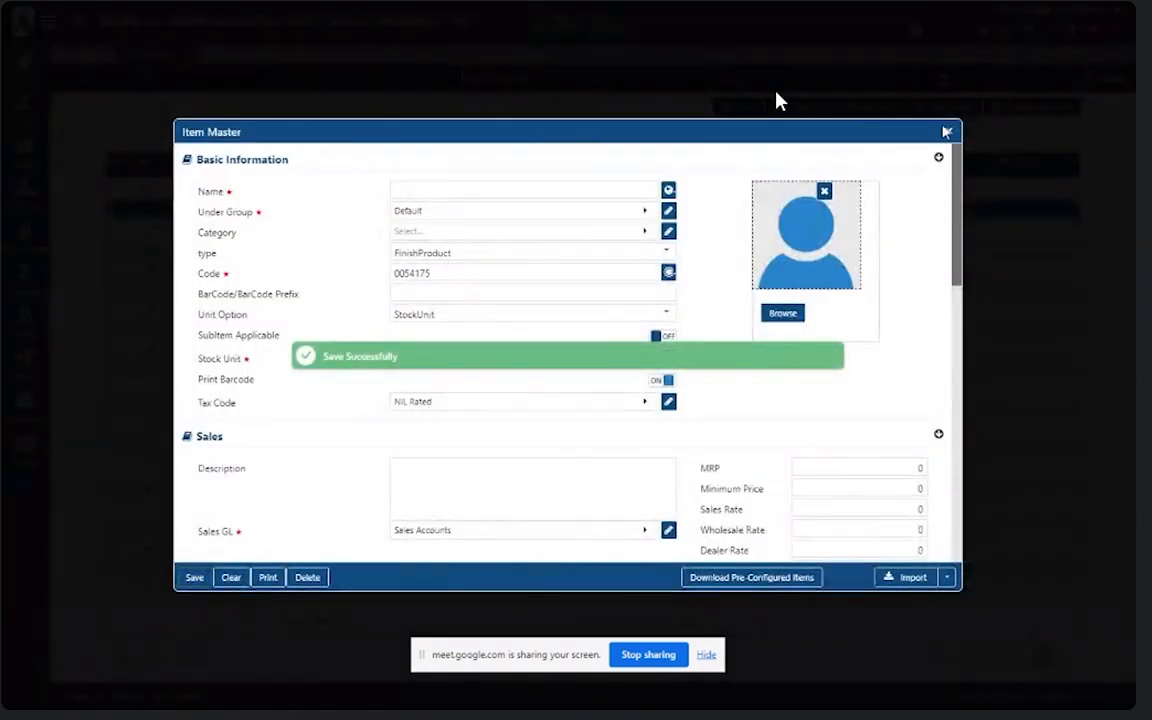
# - Create and save another item named Paper Cover with the type RawMaterial
pyautogui.click(576, 192)
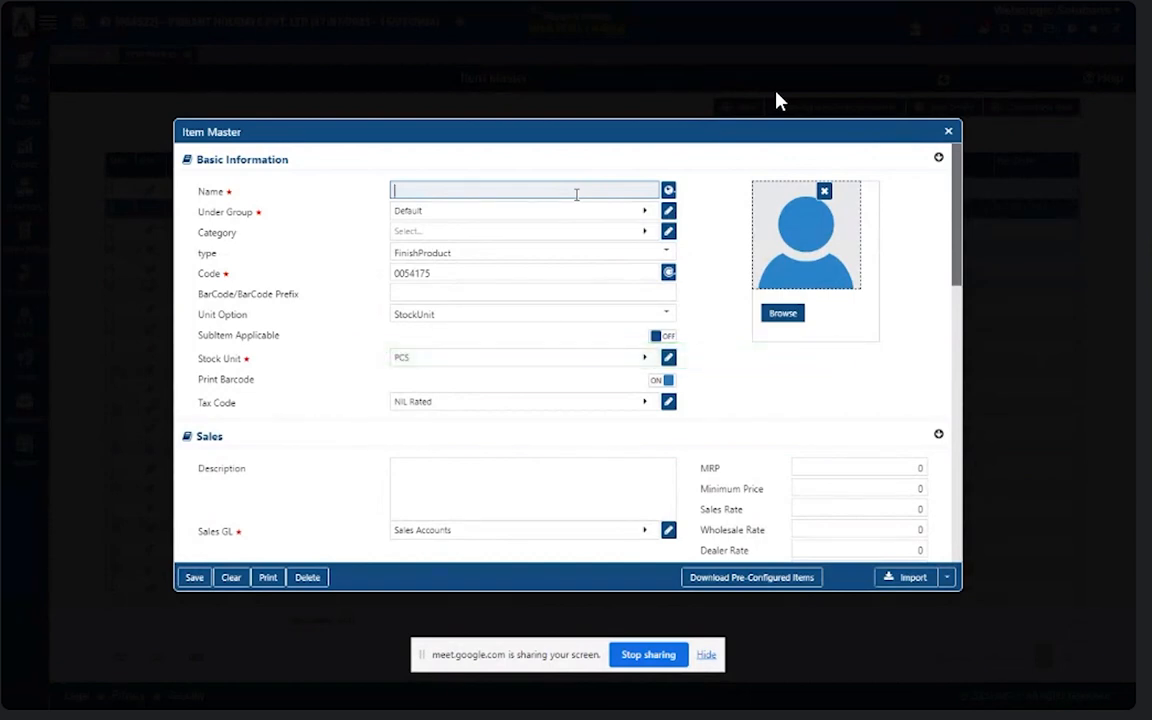
pyautogui.write('Cover')
pyautogui.hotkey('ctrl', 'a')
pyautogui.press('BackSpace')
pyautogui.write('Paper Cover')
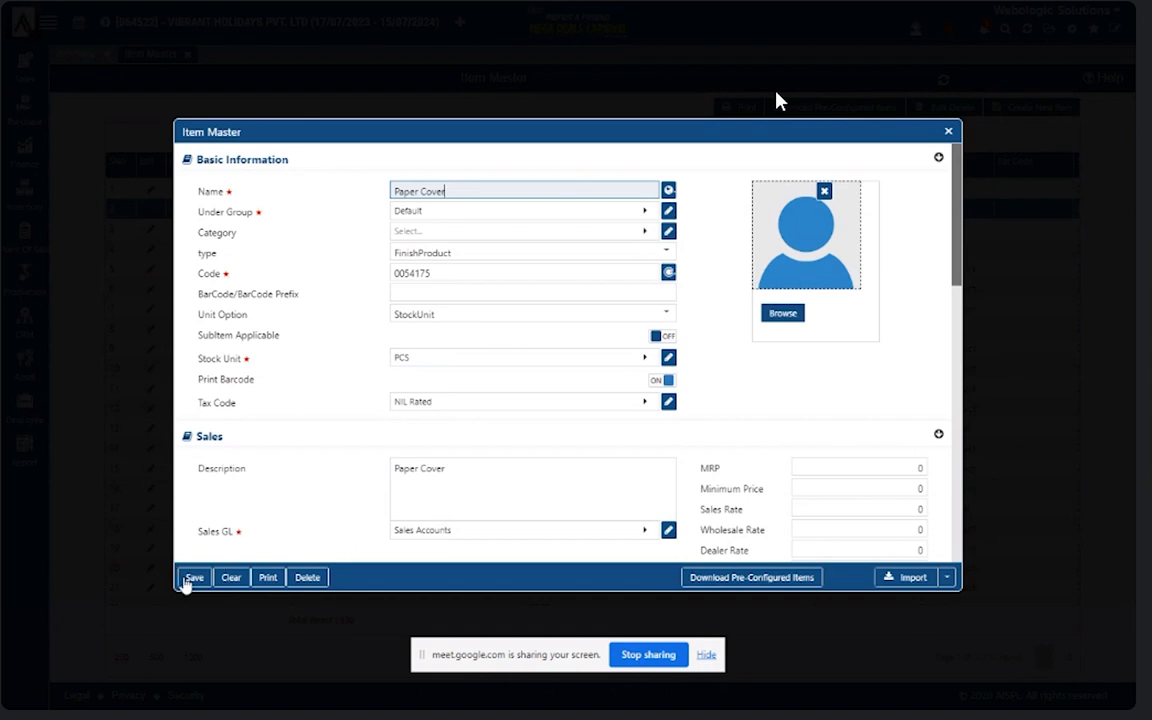
pyautogui.click(430, 256)
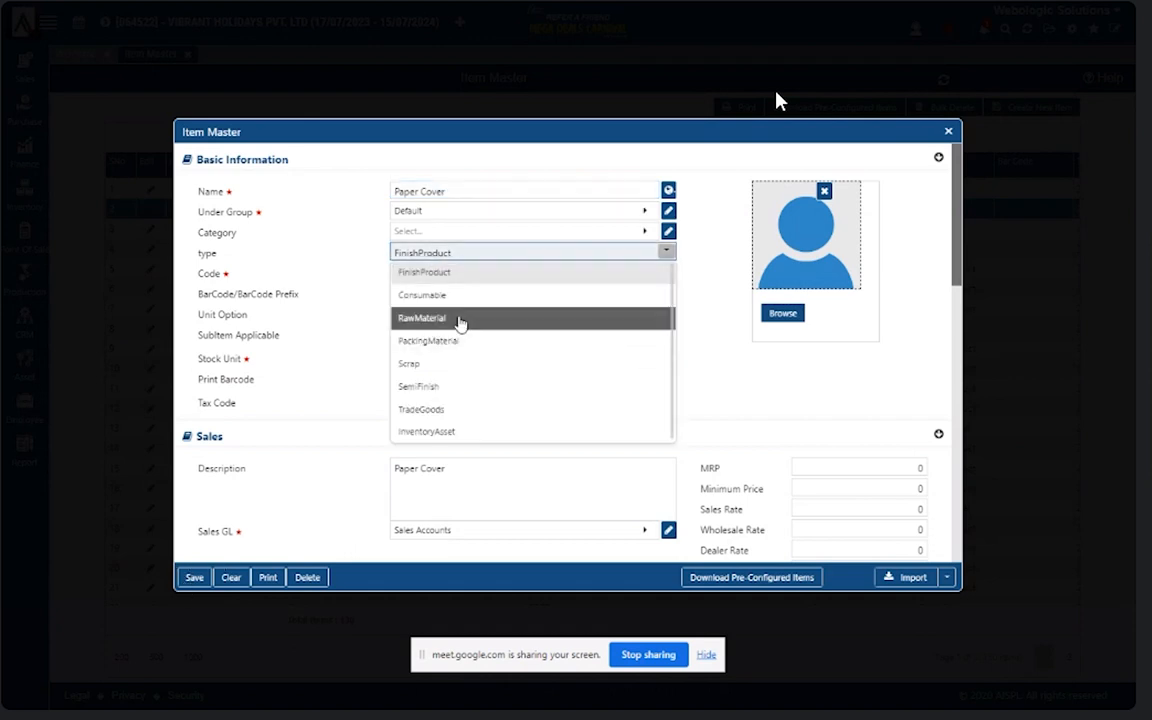
pyautogui.click(421, 318)
pyautogui.click(192, 579)
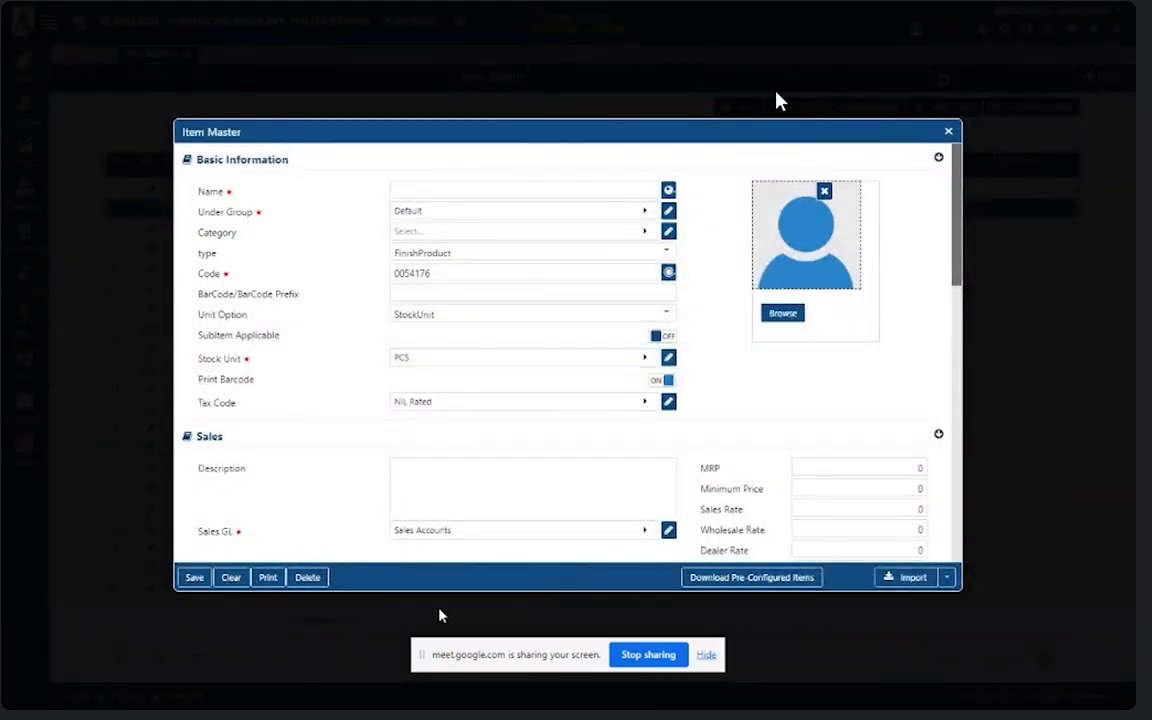
# - Enter an item named Copy with a sales rate of 50 and try to save it
pyautogui.click(503, 186)
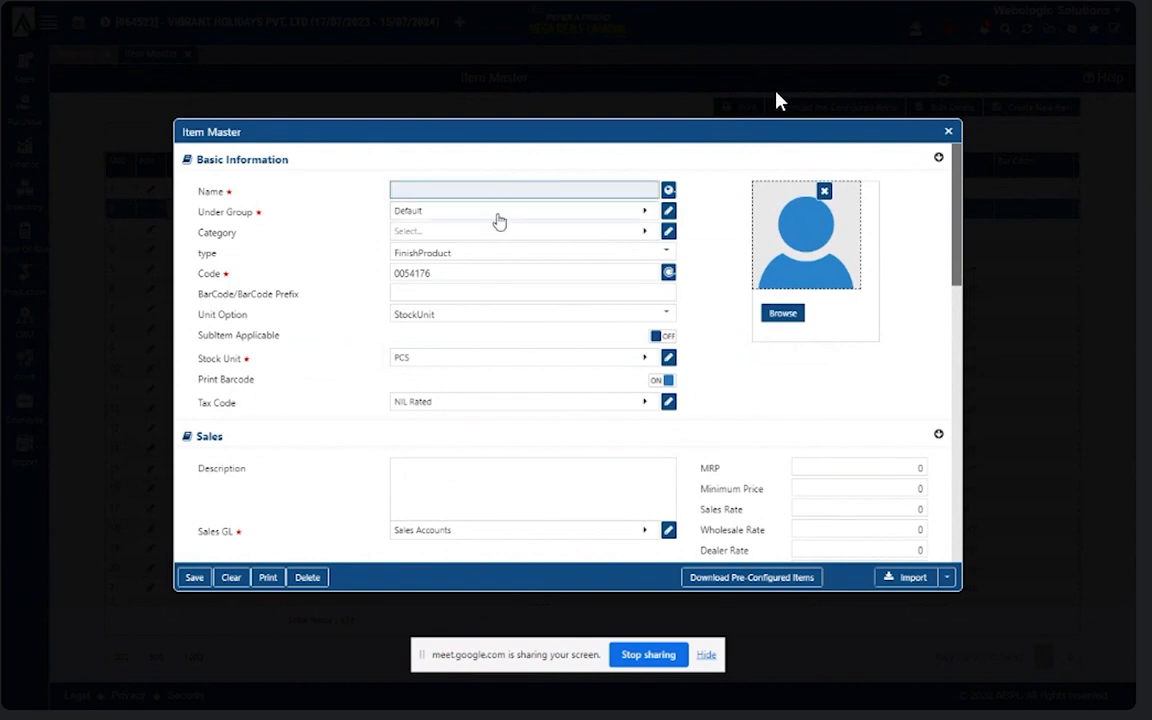
pyautogui.write('Copy')
pyautogui.click(424, 361)
pyautogui.click(287, 298)
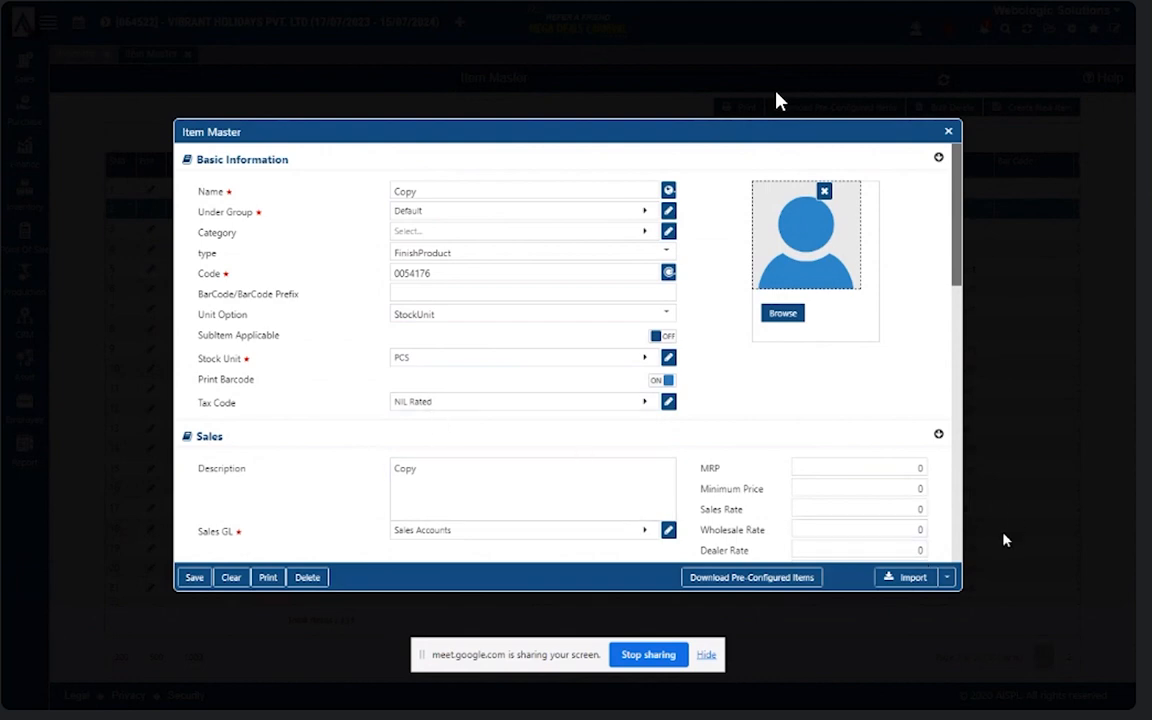
pyautogui.click(896, 509)
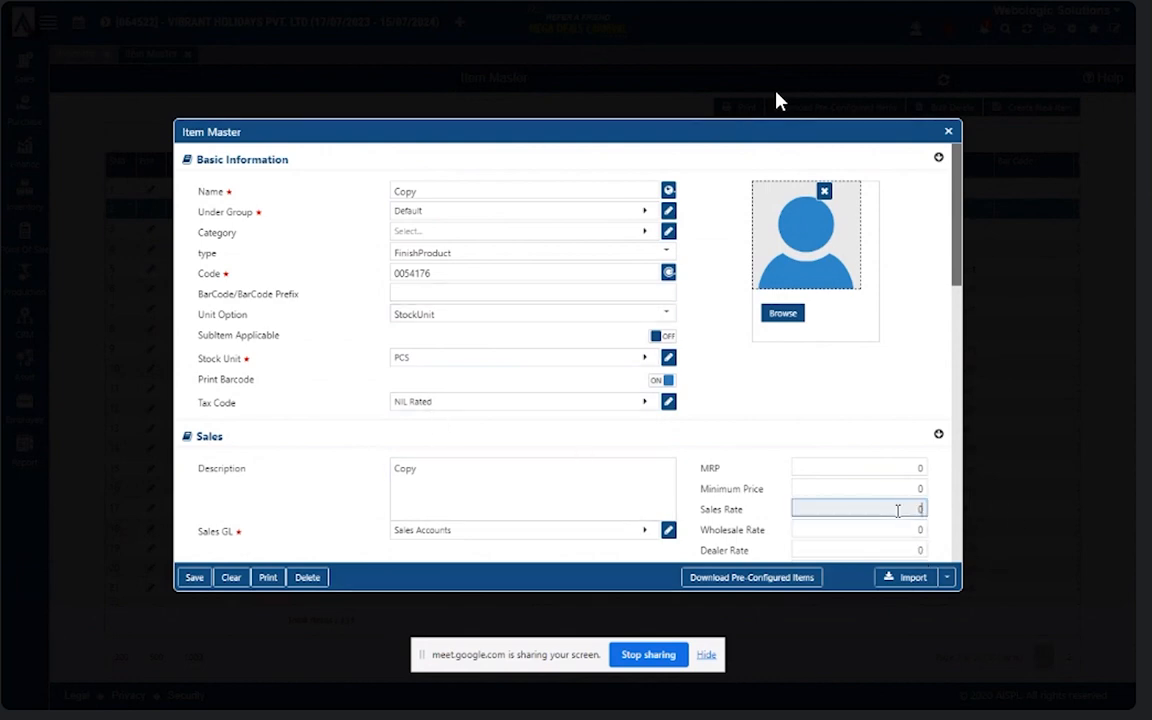
pyautogui.write('50')
pyautogui.click(194, 577)
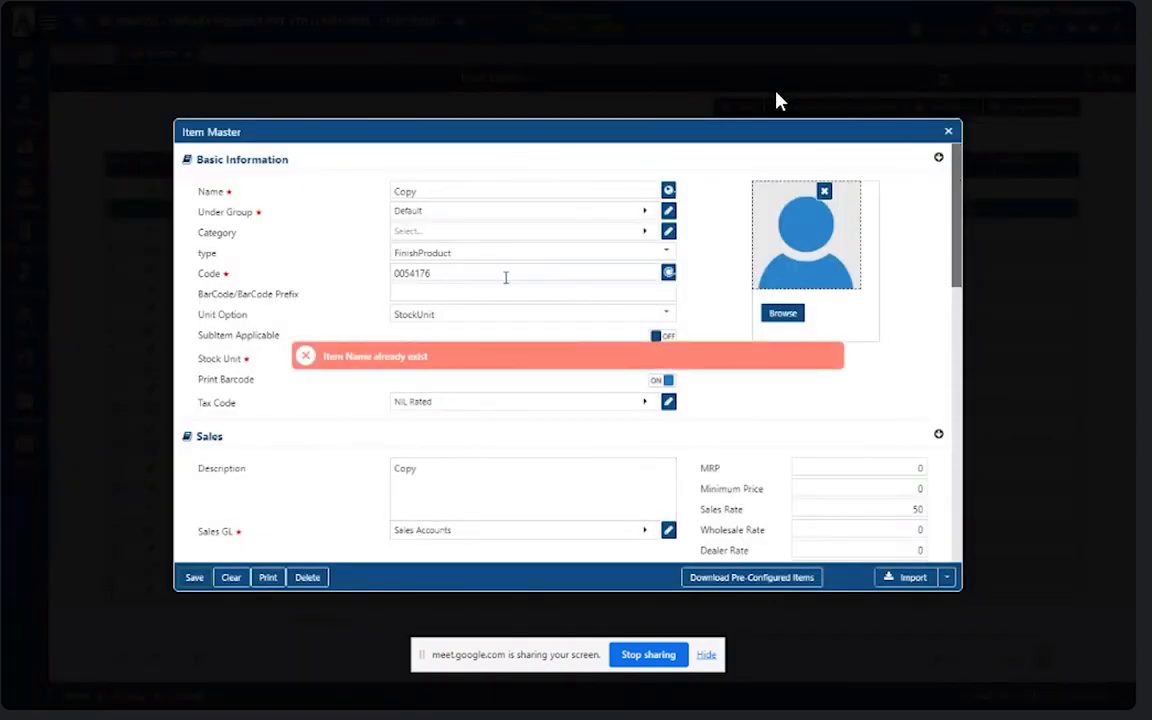
# - Change the item's name to Naturaj Copy and save it
pyautogui.click(440, 190)
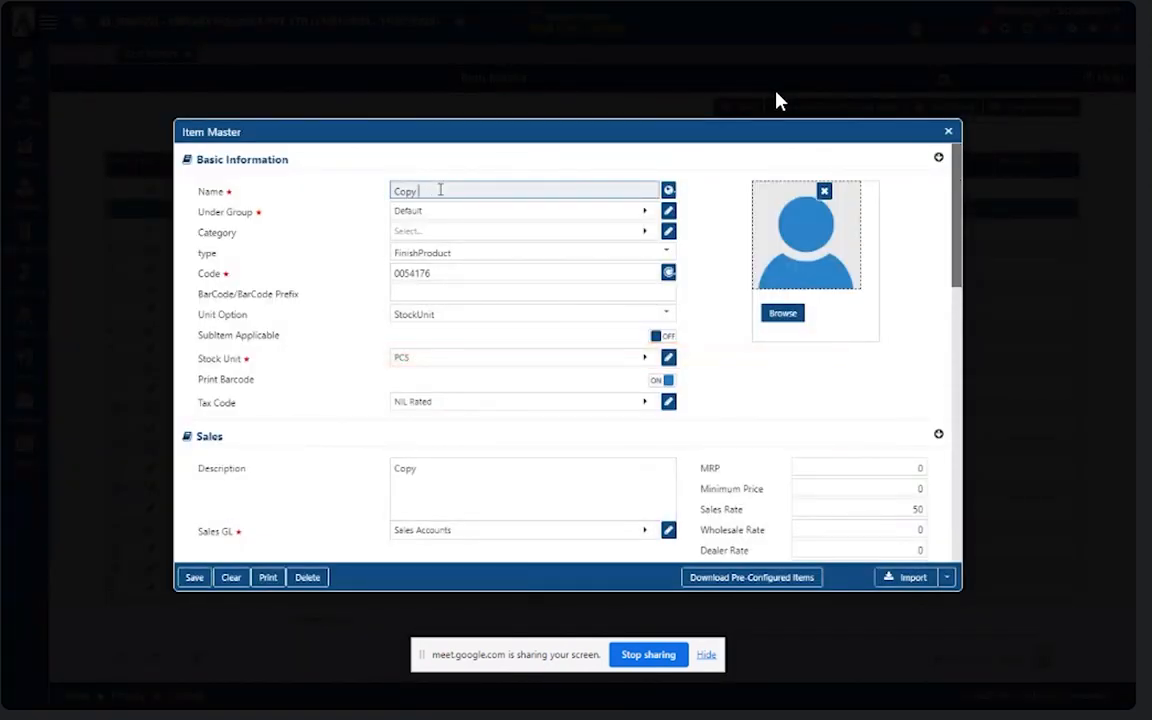
pyautogui.press('BackSpace')
pyautogui.press('BackSpace')
pyautogui.press('BackSpace')
pyautogui.press('BackSpace')
pyautogui.write('Naturaj Copy')
pyautogui.click(194, 577)
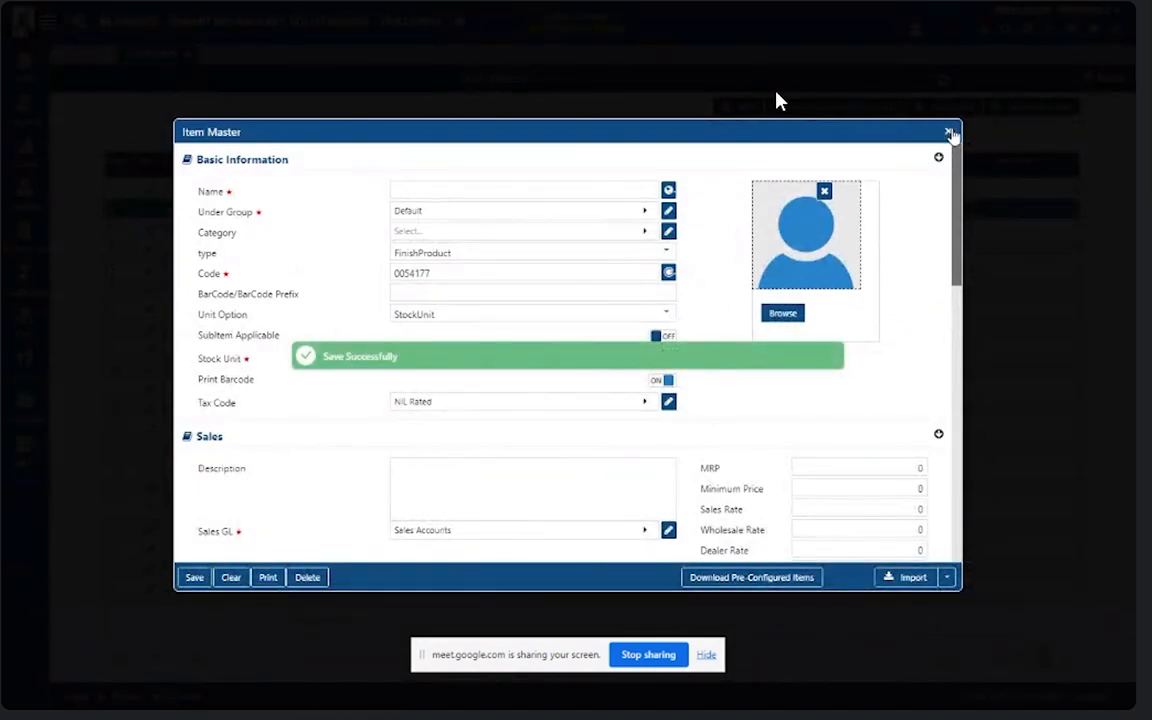
# - Close the item entry windows and look through the item list for the newly created items
pyautogui.click(948, 131)
pyautogui.click(790, 152)
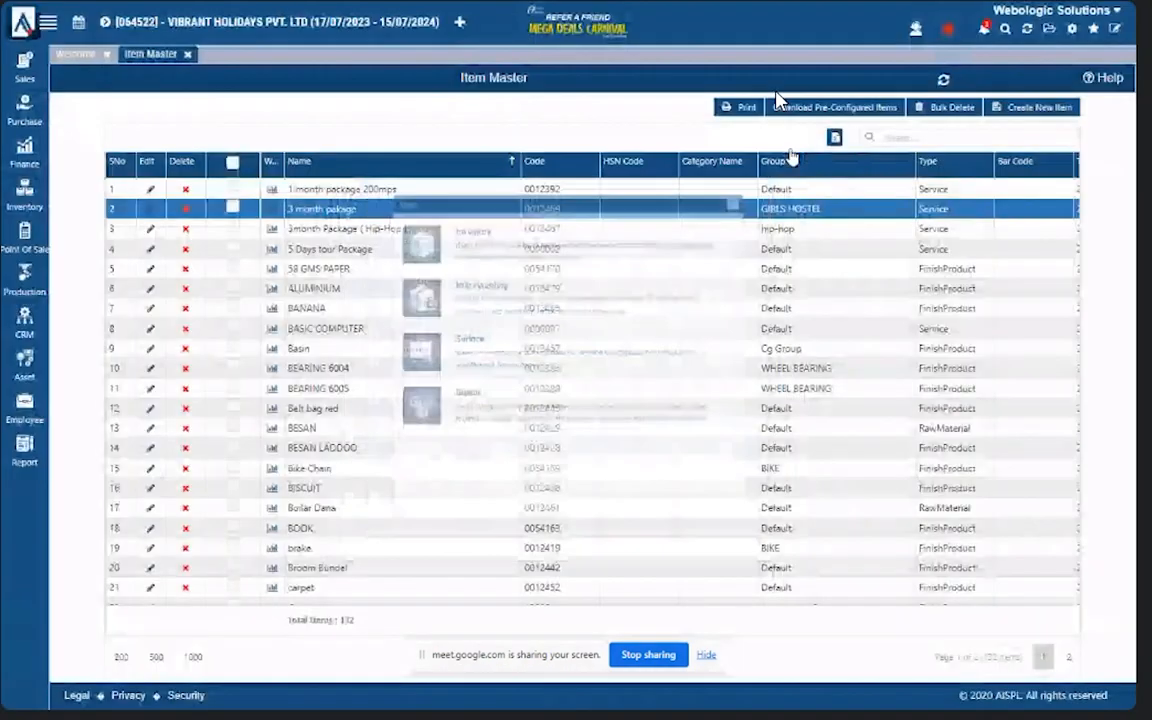
pyautogui.scroll(-6, 862, 264)
pyautogui.scroll(-10, 862, 264)
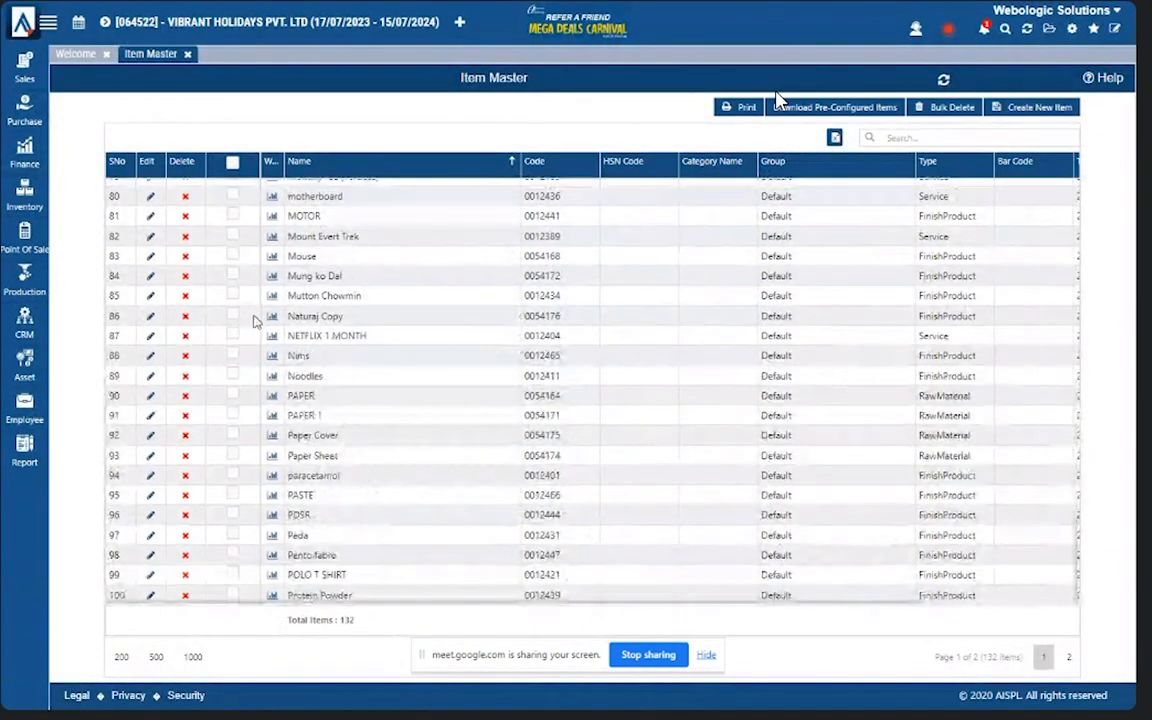
pyautogui.scroll(4, 360, 309)
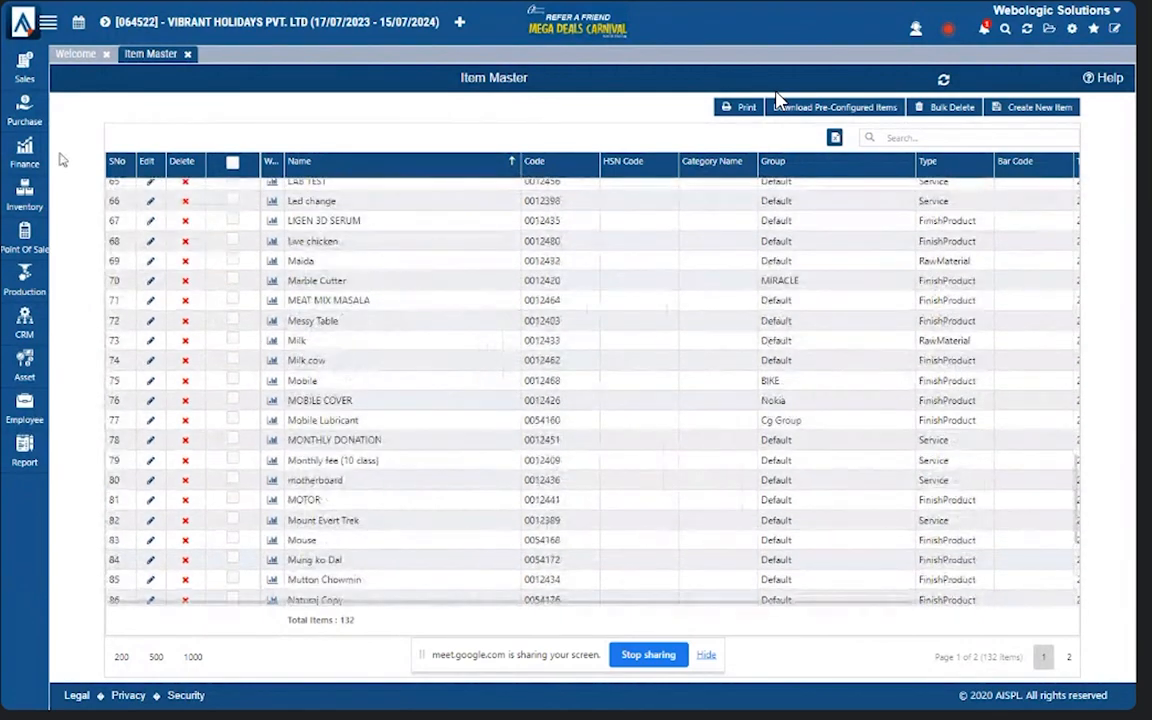
# - Open a new purchase bill from the purchase module
pyautogui.click(24, 110)
pyautogui.click(80, 266)
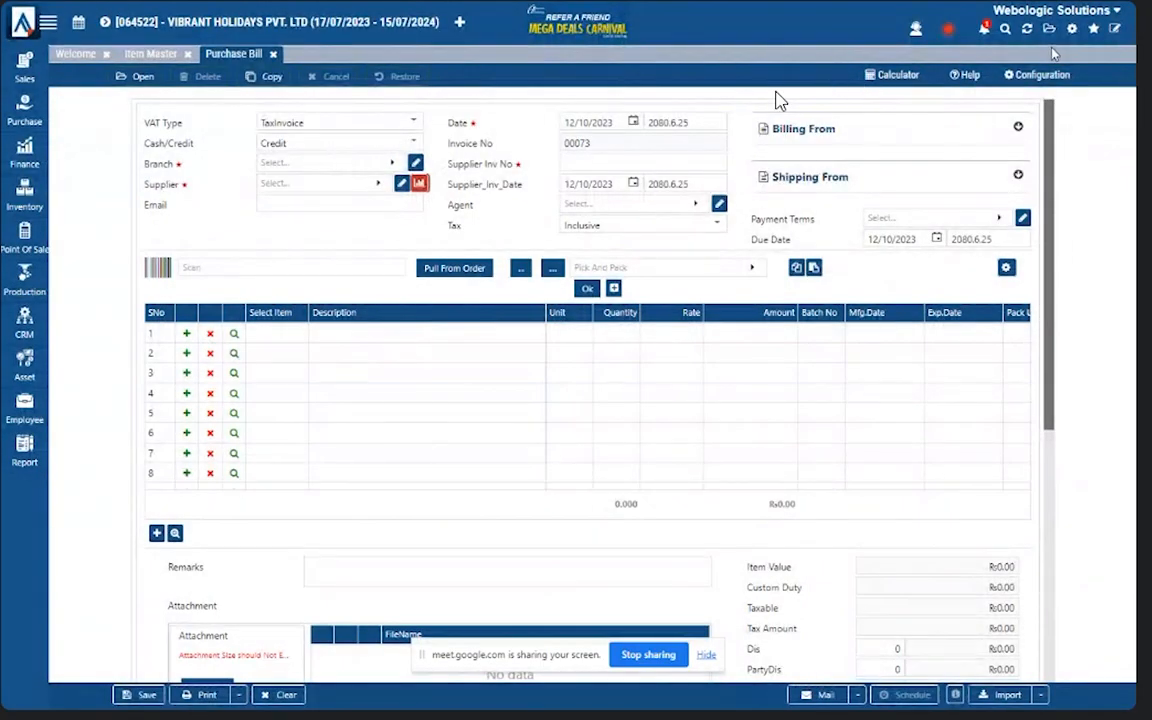
pyautogui.click(1072, 30)
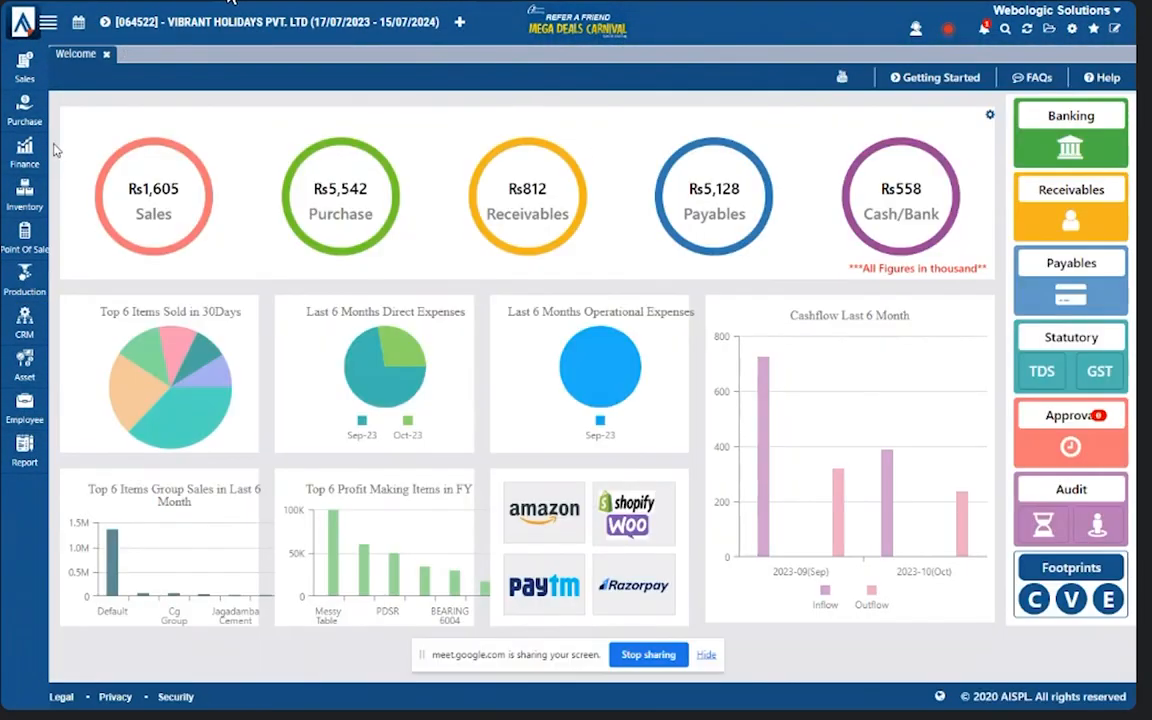
# - Open the Item Master and start creating a new item of the Inventory kind
pyautogui.click(38, 197)
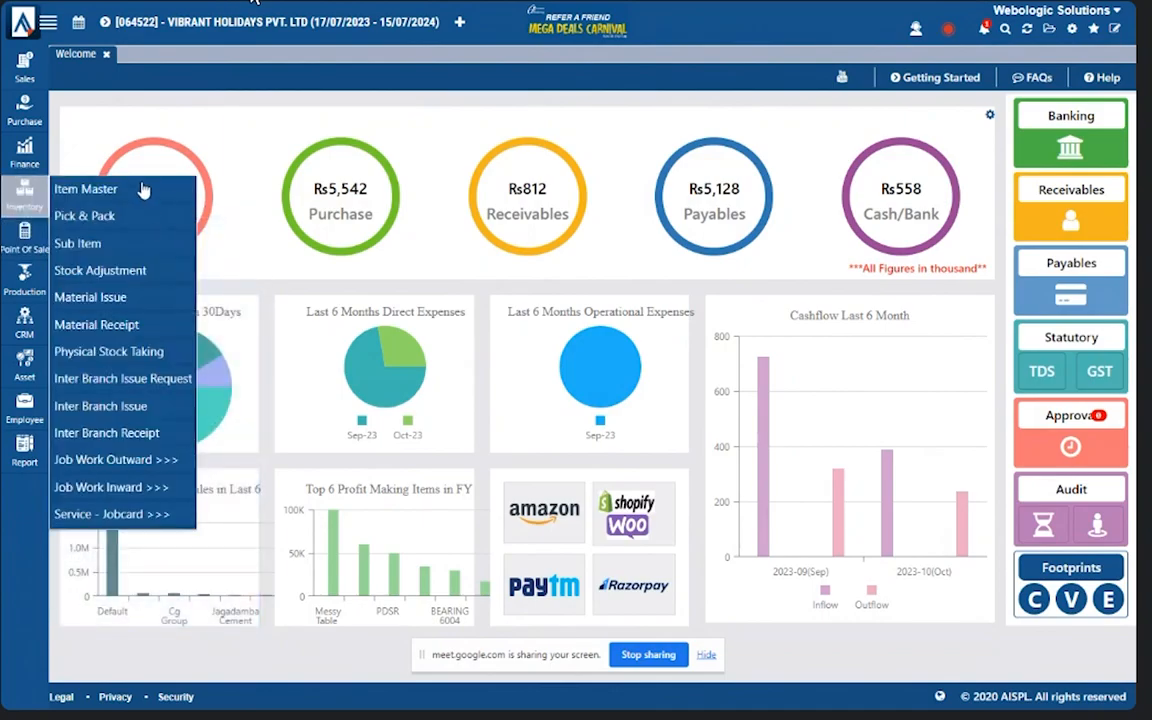
pyautogui.click(144, 188)
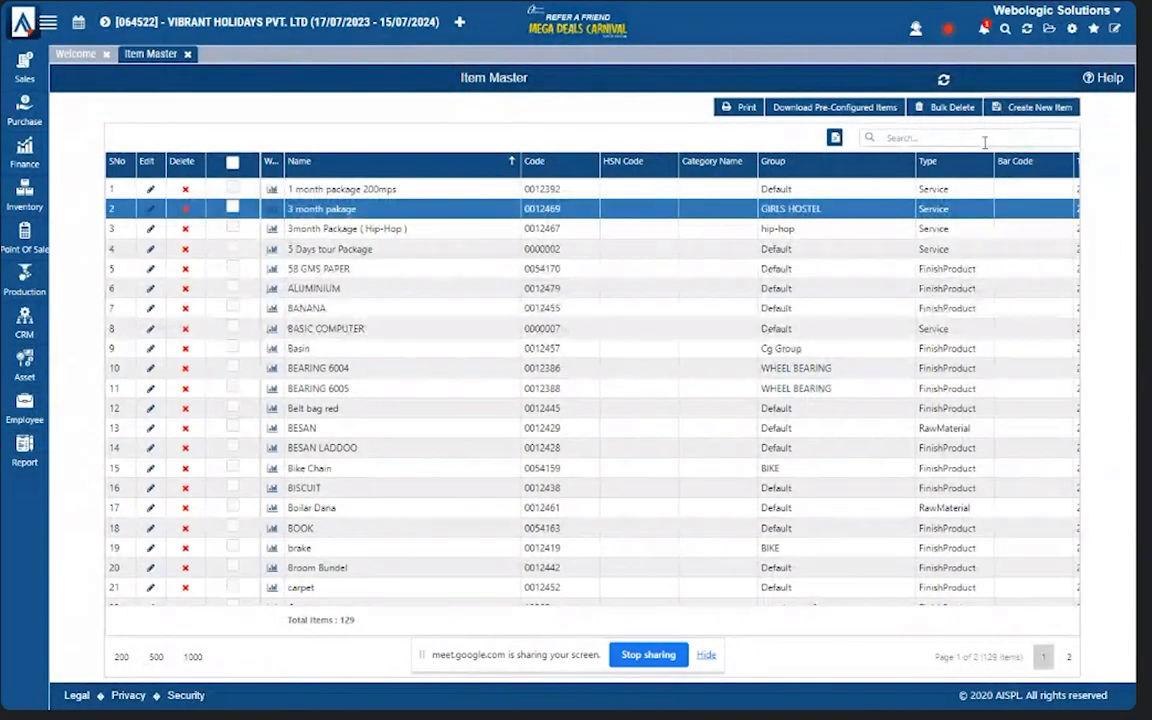
pyautogui.click(1030, 107)
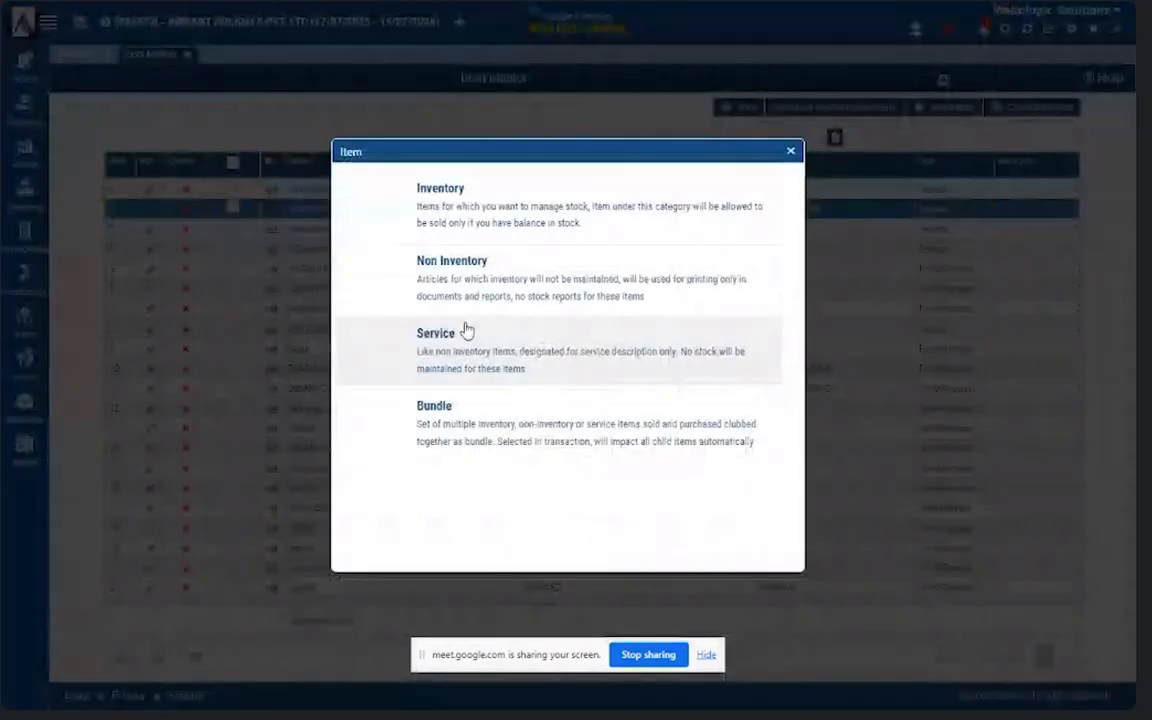
pyautogui.click(505, 228)
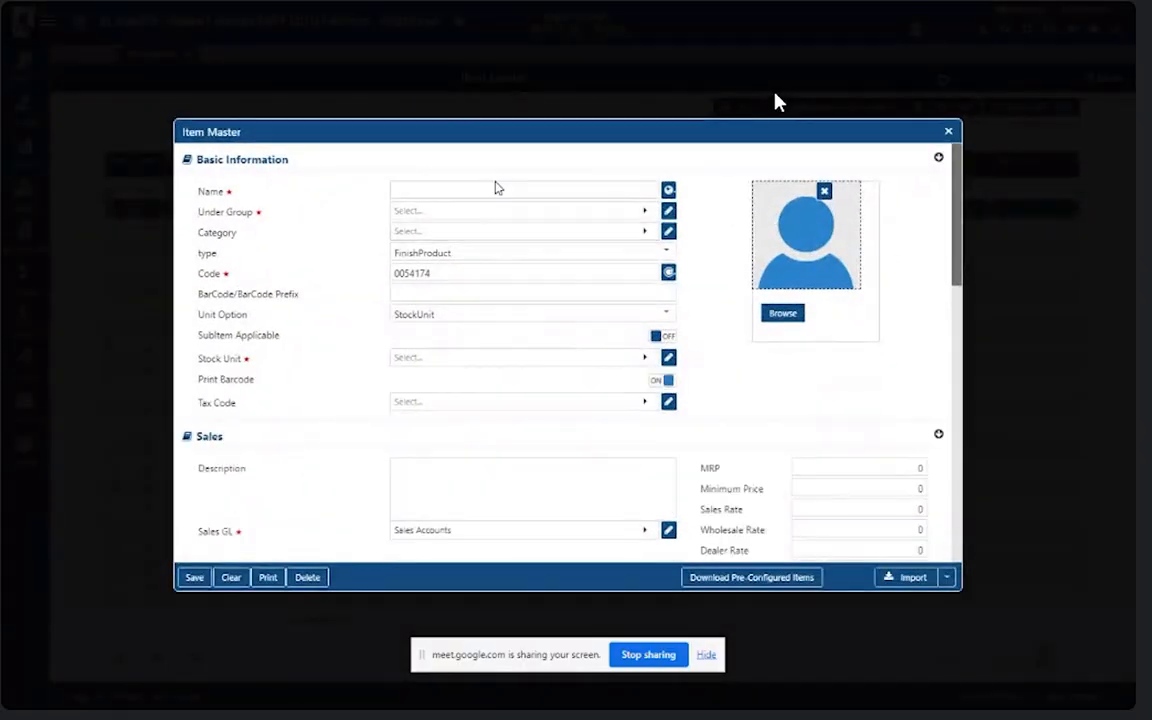
# - Name the new item Paper Sheet, place it under the Default group, and set its type to RawMaterial
pyautogui.click(494, 190)
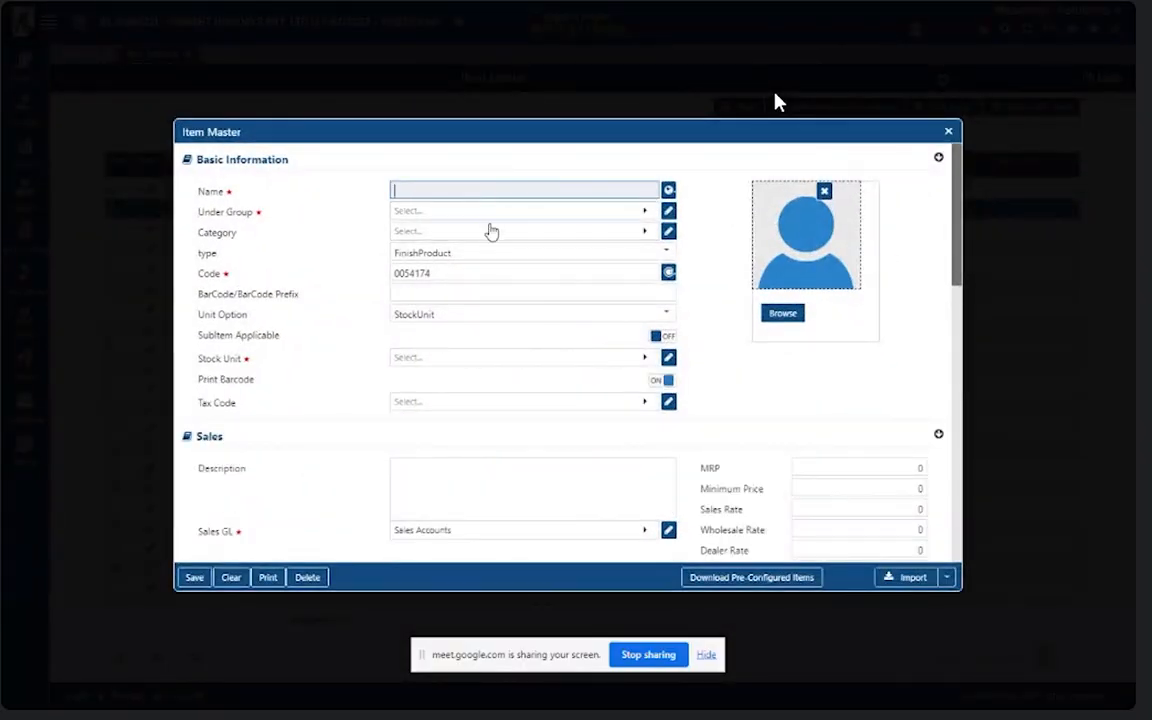
pyautogui.write('P')
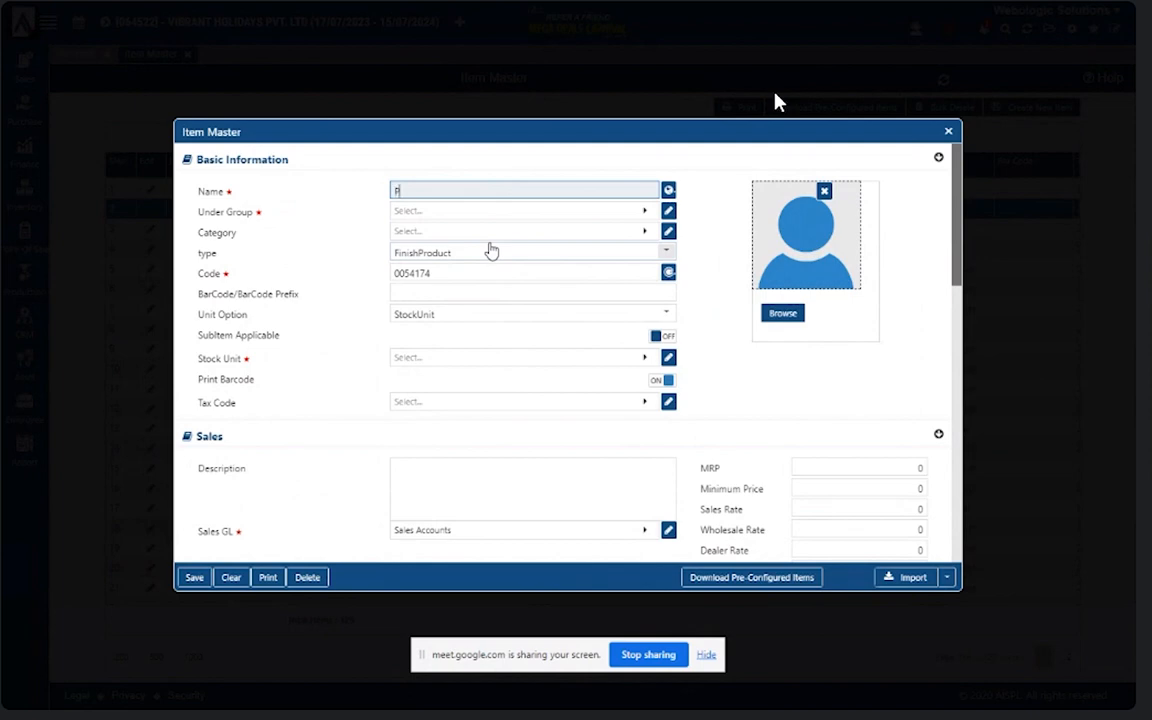
pyautogui.write('aper Shit')
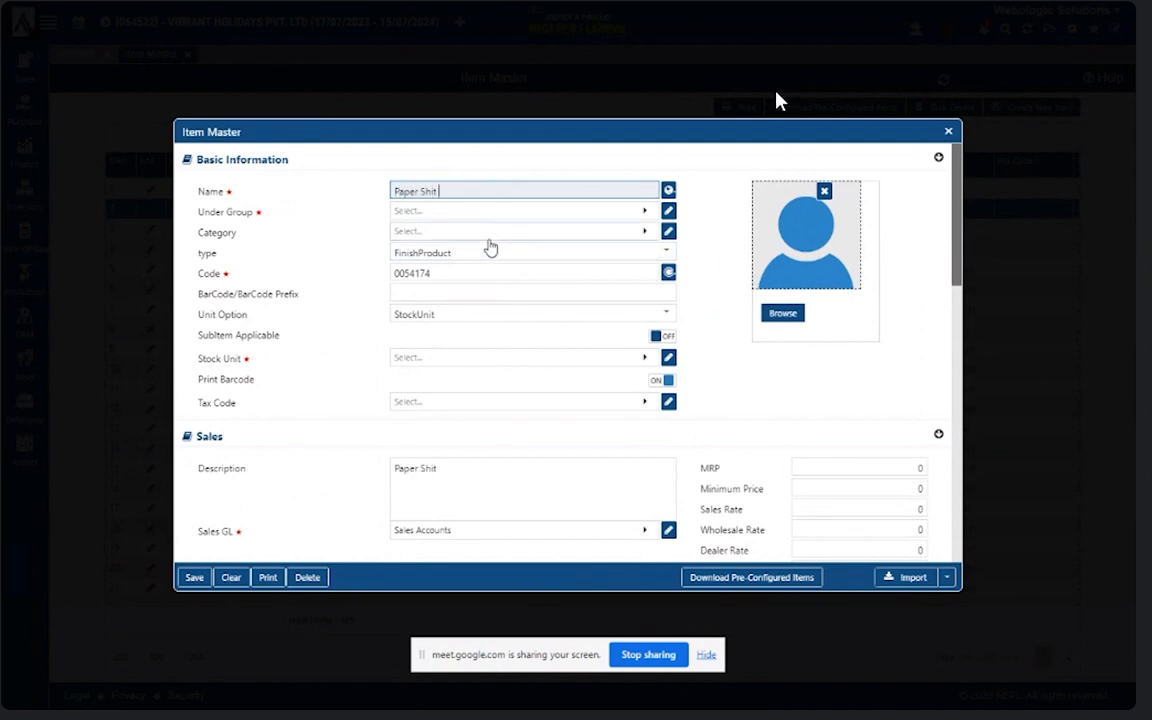
pyautogui.write('ee')
pyautogui.click(489, 213)
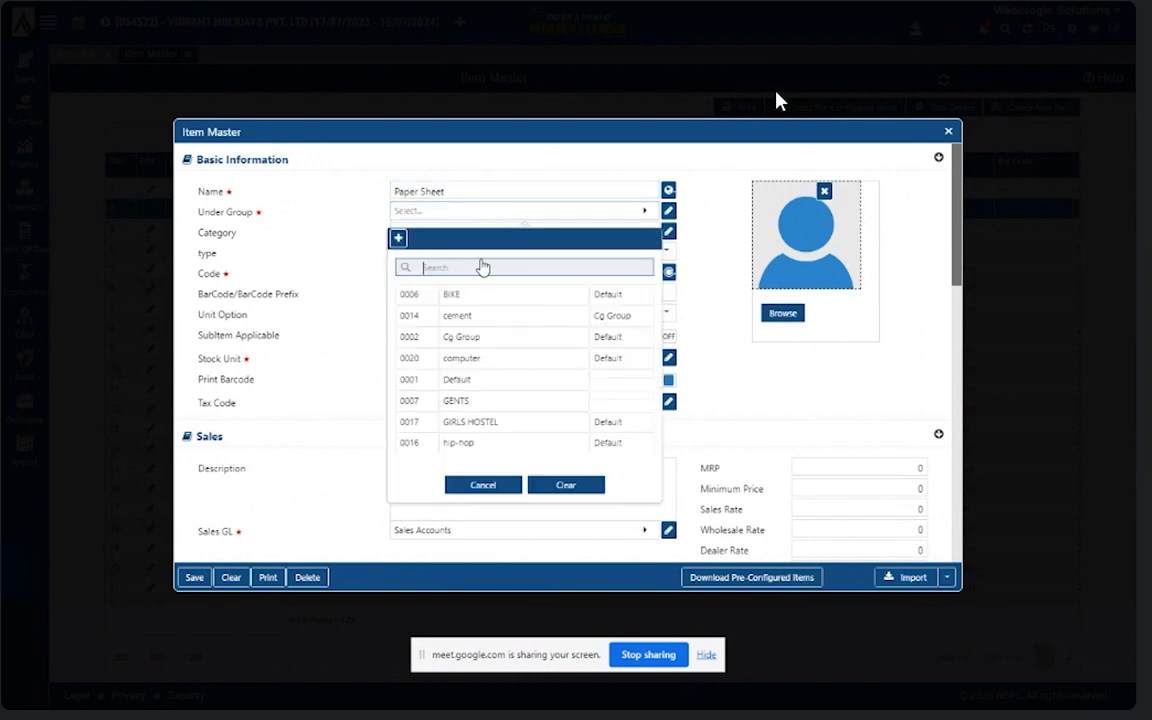
pyautogui.click(467, 388)
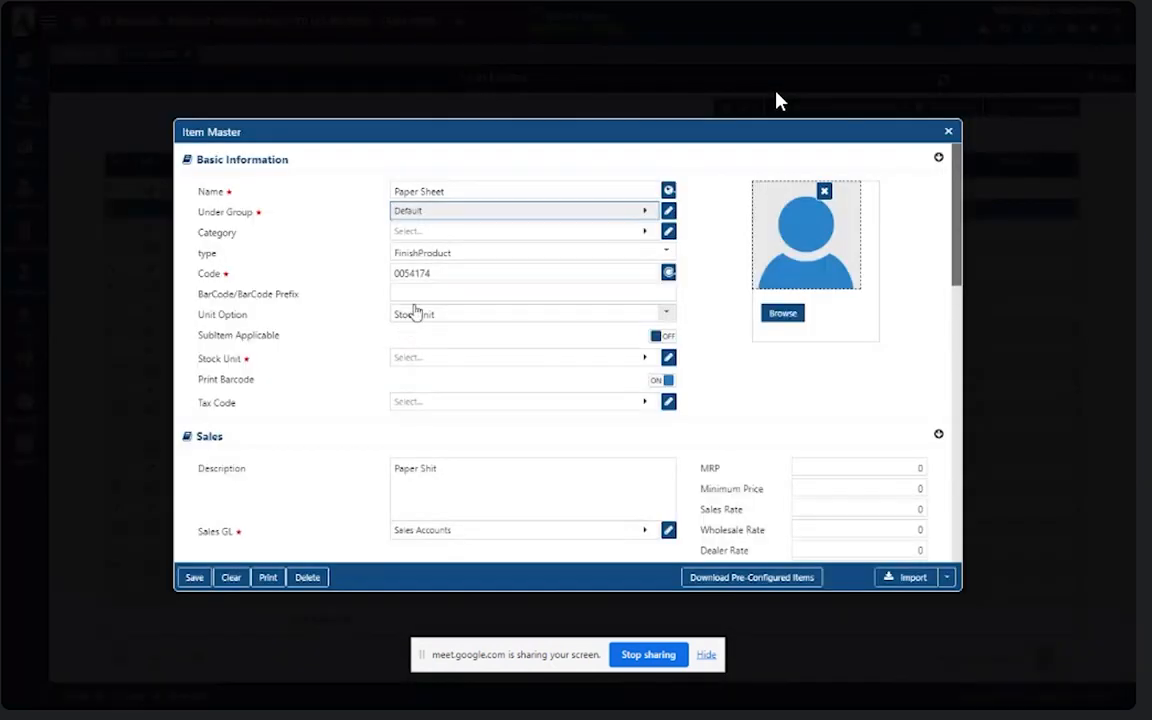
pyautogui.click(436, 258)
pyautogui.click(422, 318)
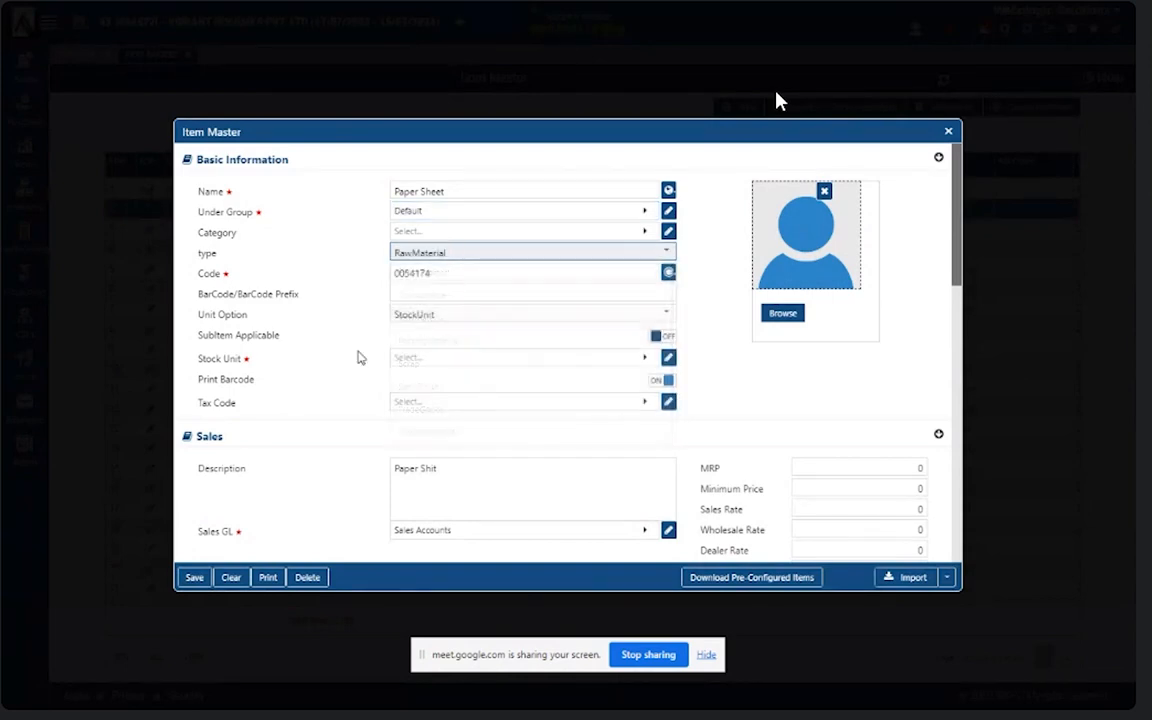
# - Set the Paper Sheet item's stock unit to PCS and its tax code to NIL Rated
pyautogui.click(436, 362)
pyautogui.write('pcs')
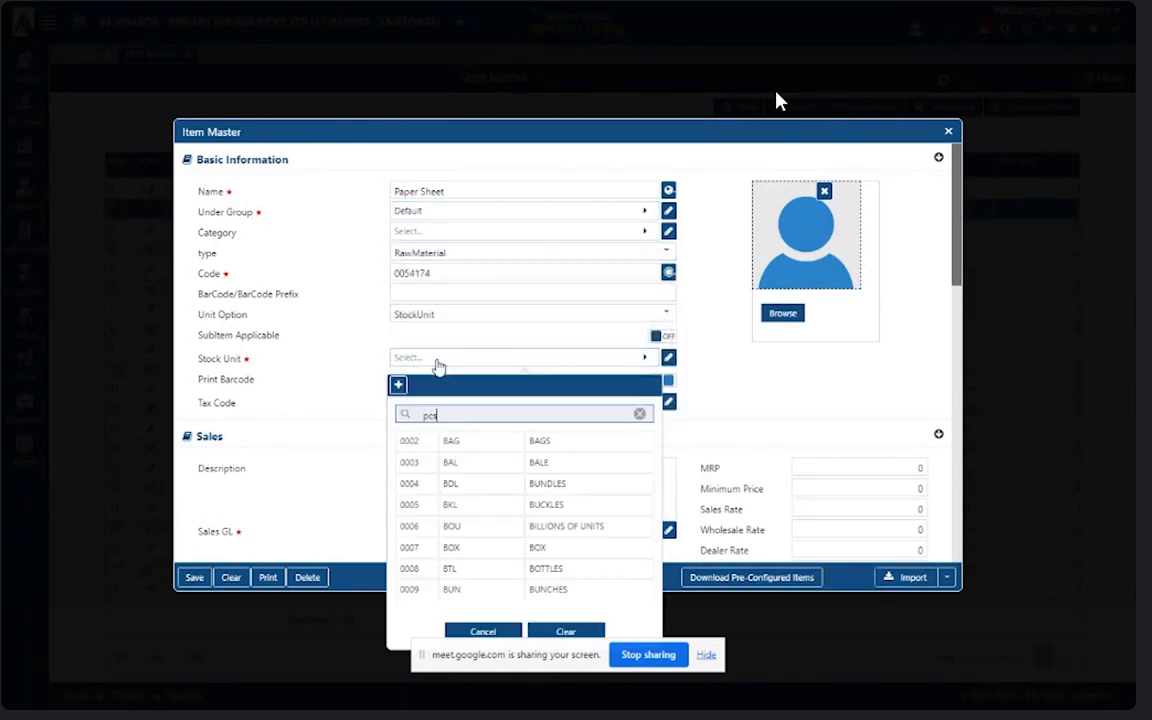
pyautogui.click(452, 441)
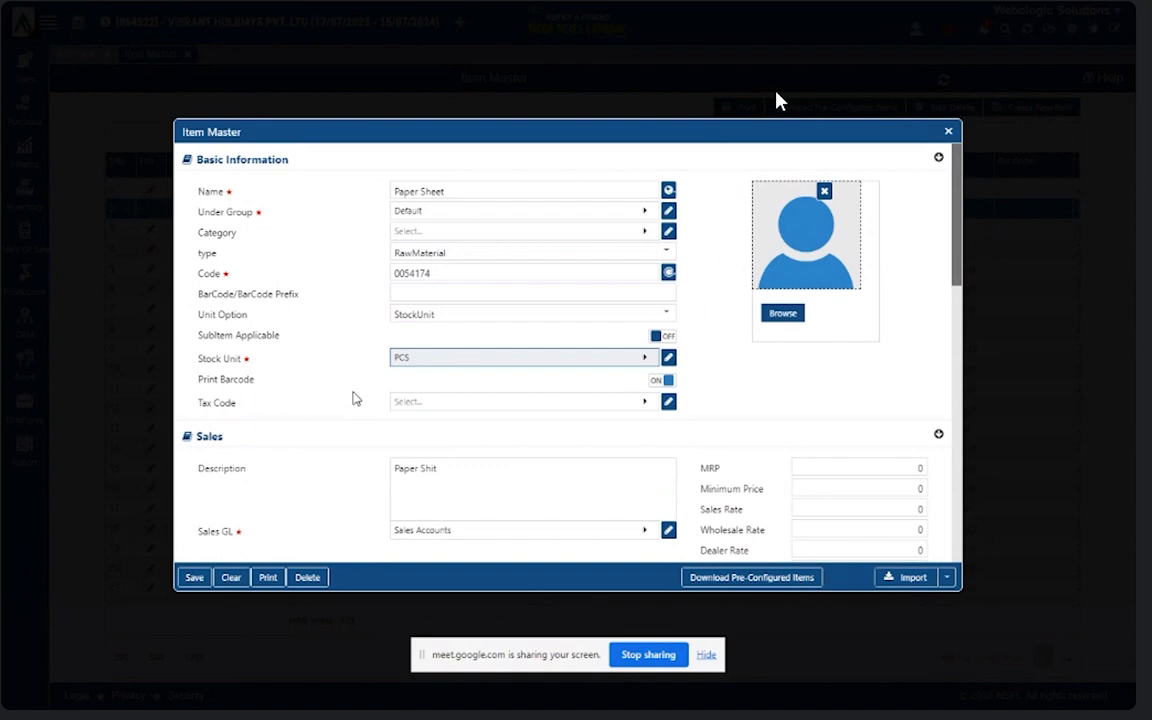
pyautogui.click(408, 404)
pyautogui.click(458, 484)
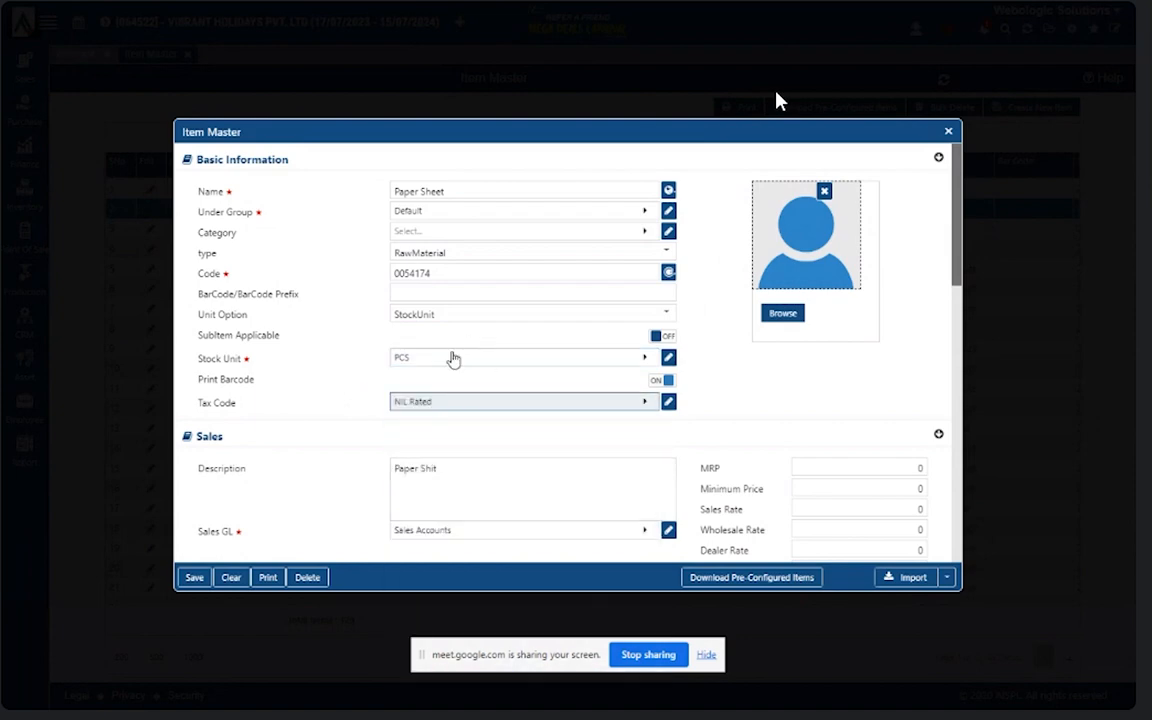
pyautogui.click(452, 363)
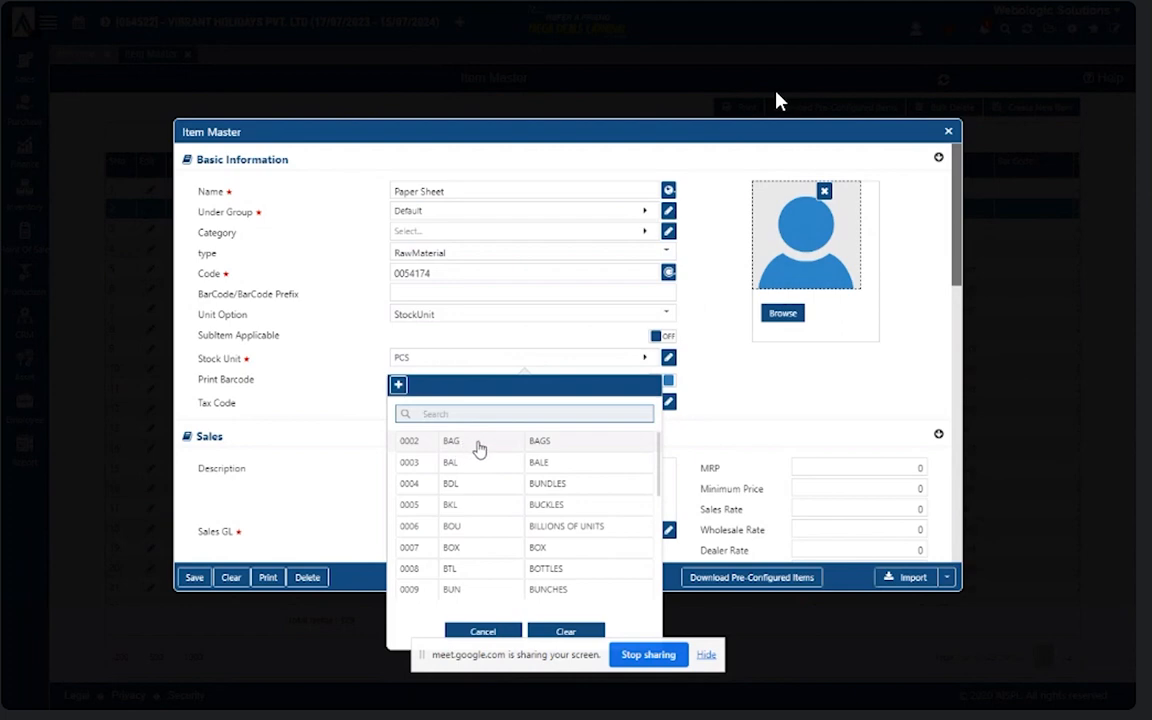
pyautogui.click(324, 411)
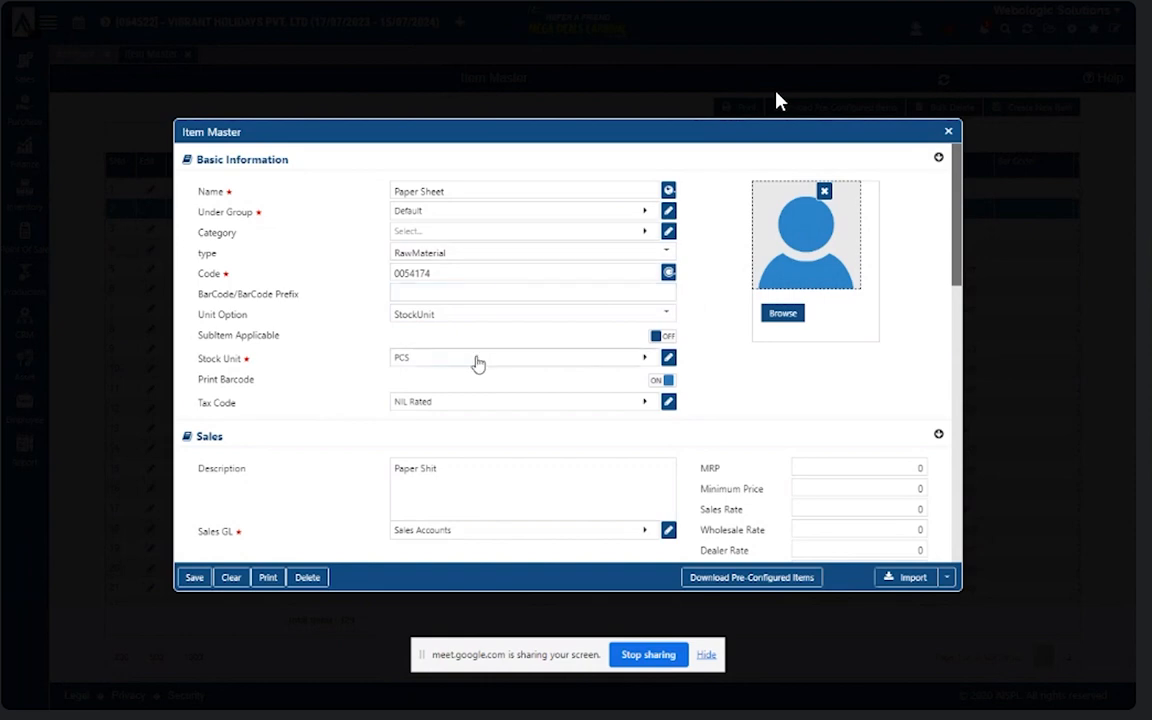
# - Review the sales, purchase and inventory sections of the Paper Sheet item, and save it
pyautogui.click(849, 507)
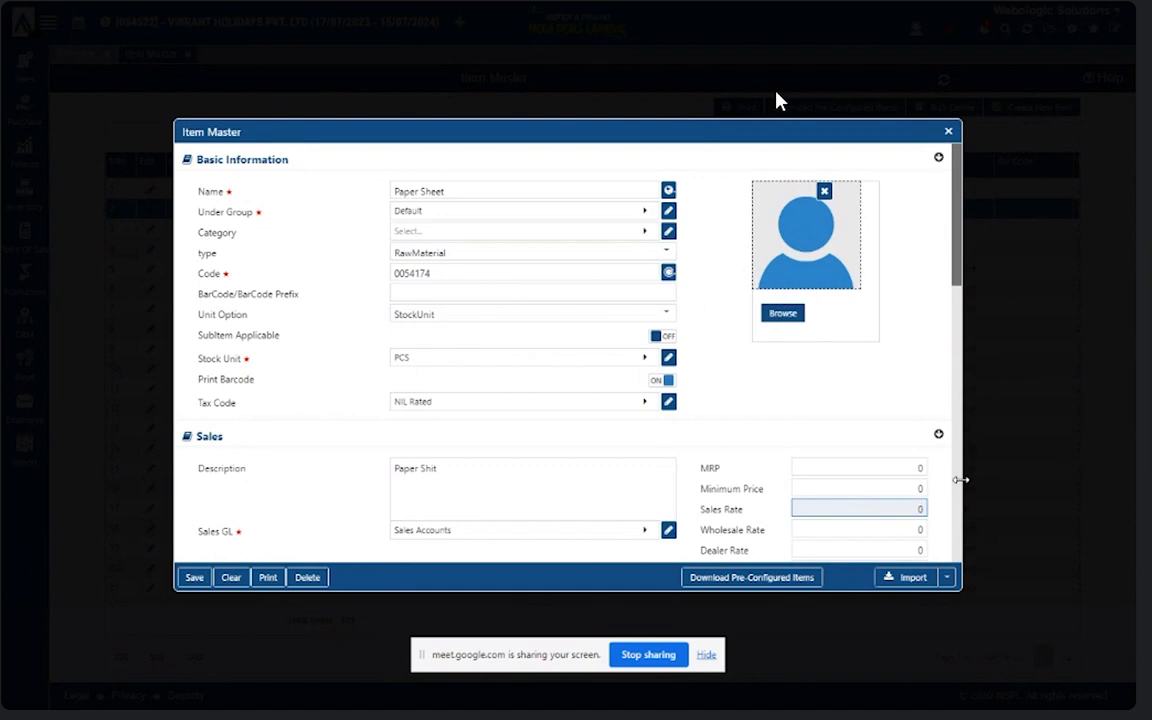
pyautogui.click(841, 428)
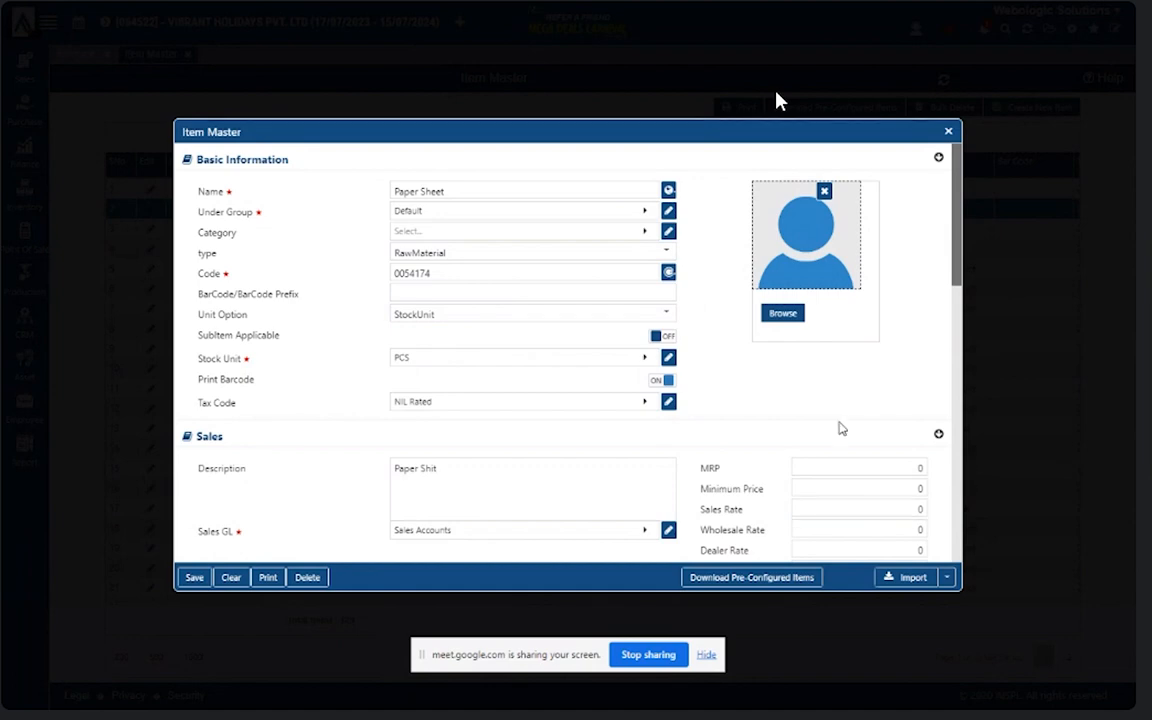
pyautogui.scroll(-10, 841, 428)
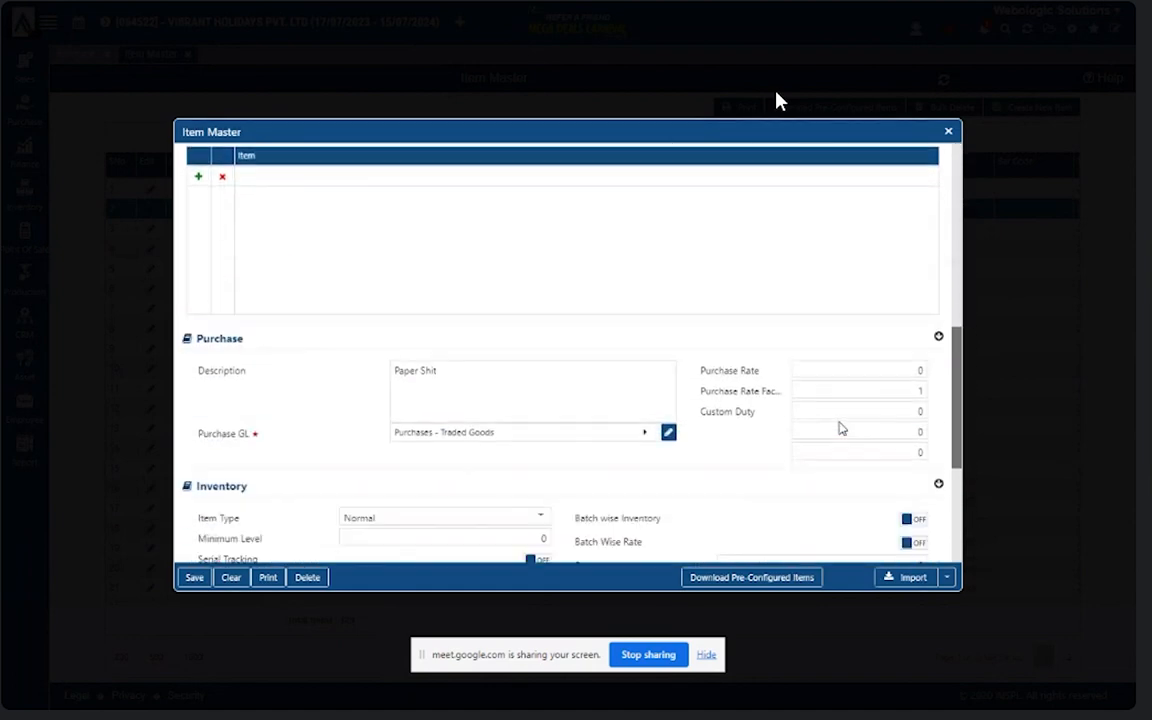
pyautogui.scroll(-3, 841, 428)
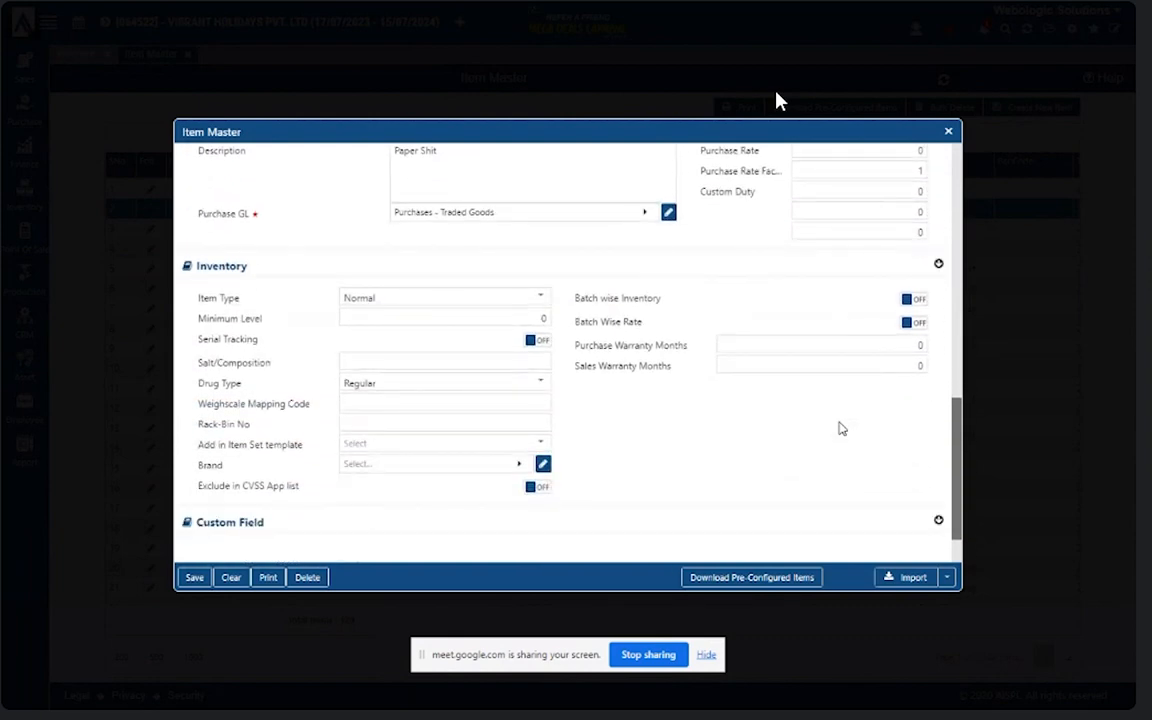
pyautogui.scroll(12, 841, 428)
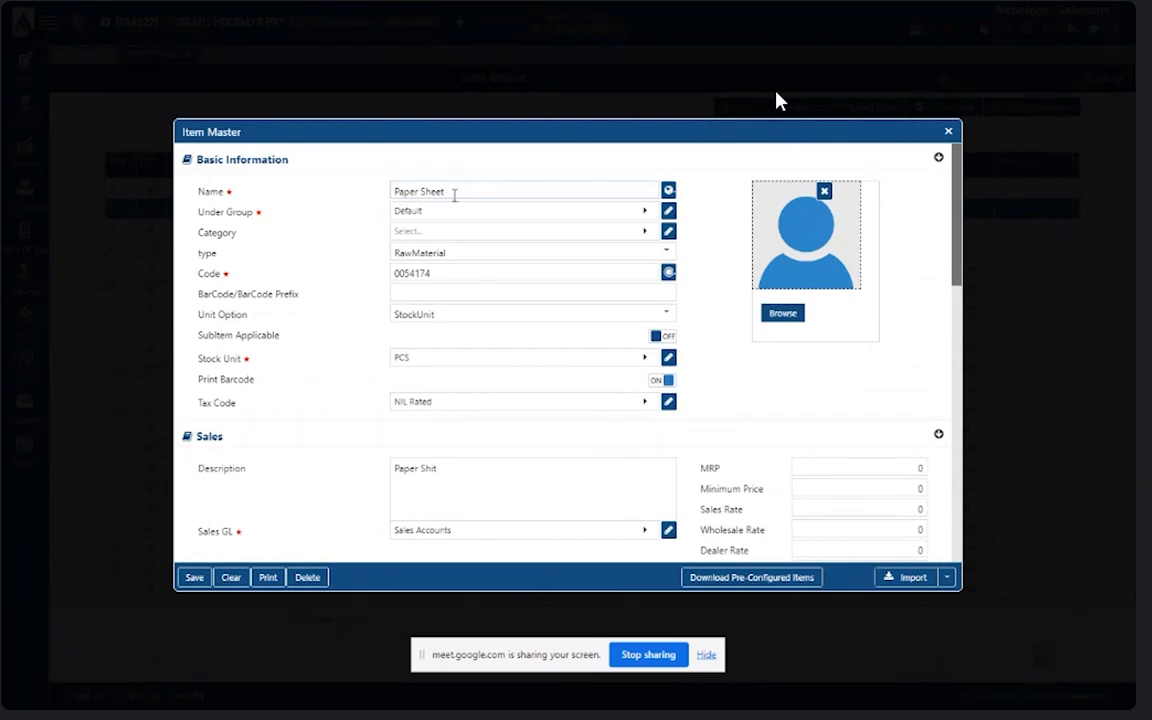
pyautogui.click(194, 577)
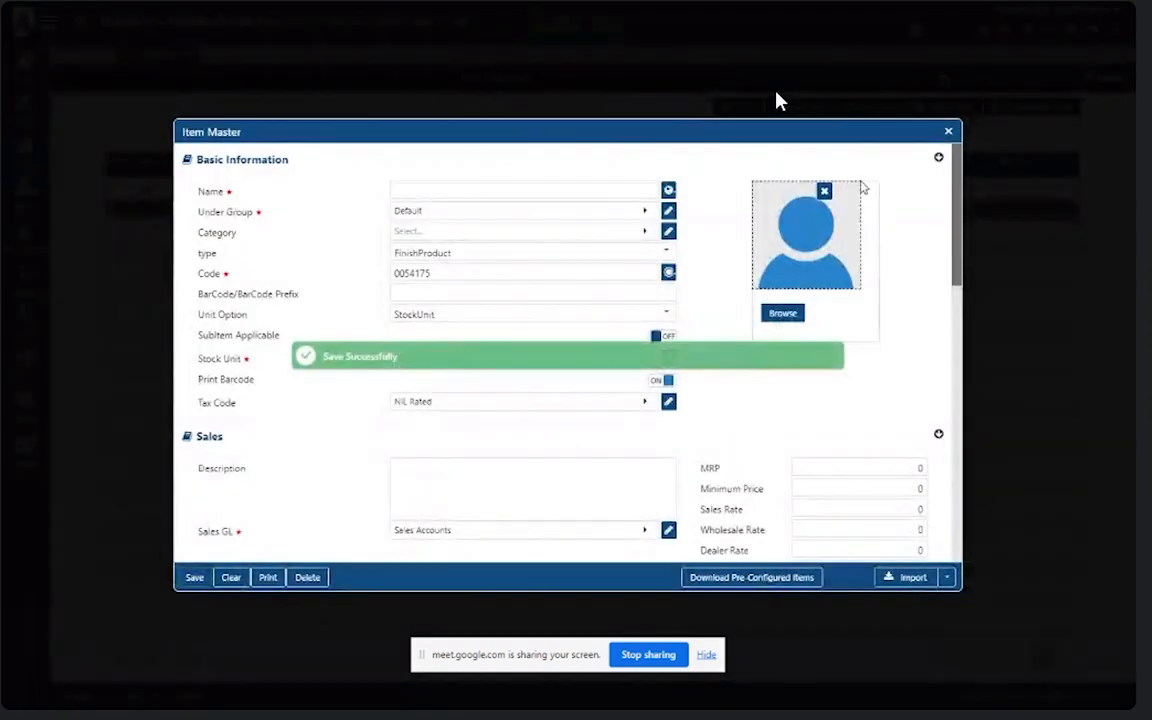
# - Create a second item named Paper Cover with the type RawMaterial and save it
pyautogui.click(576, 192)
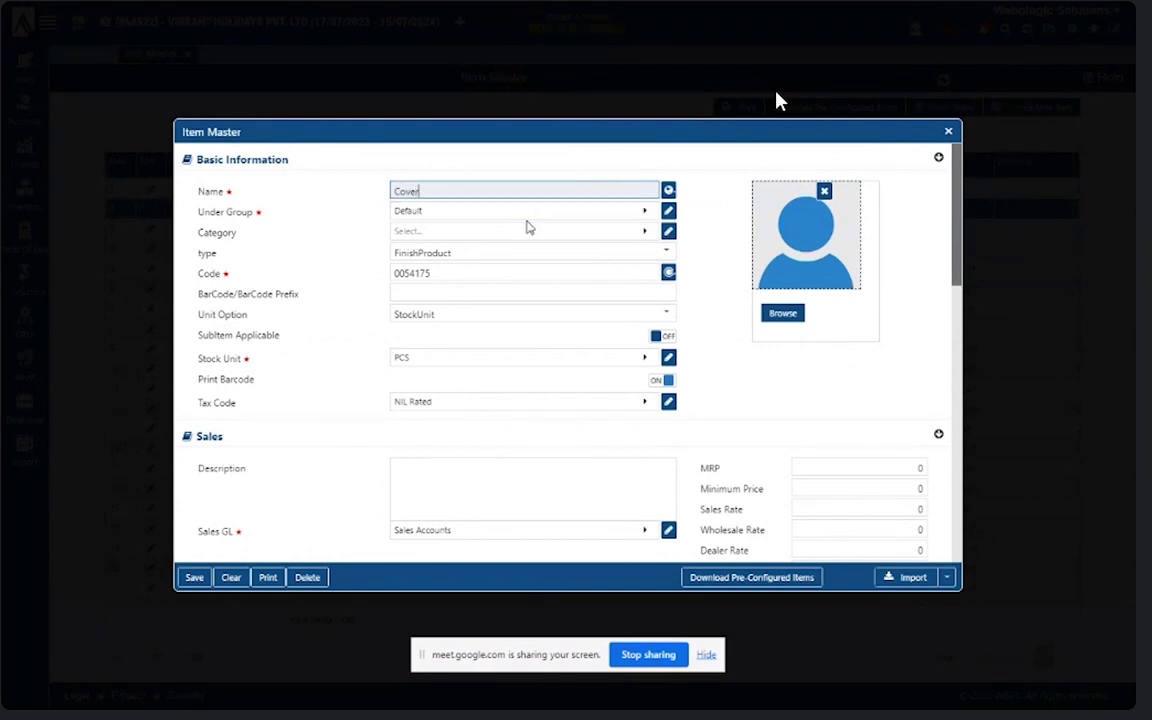
pyautogui.write('F')
pyautogui.click(430, 257)
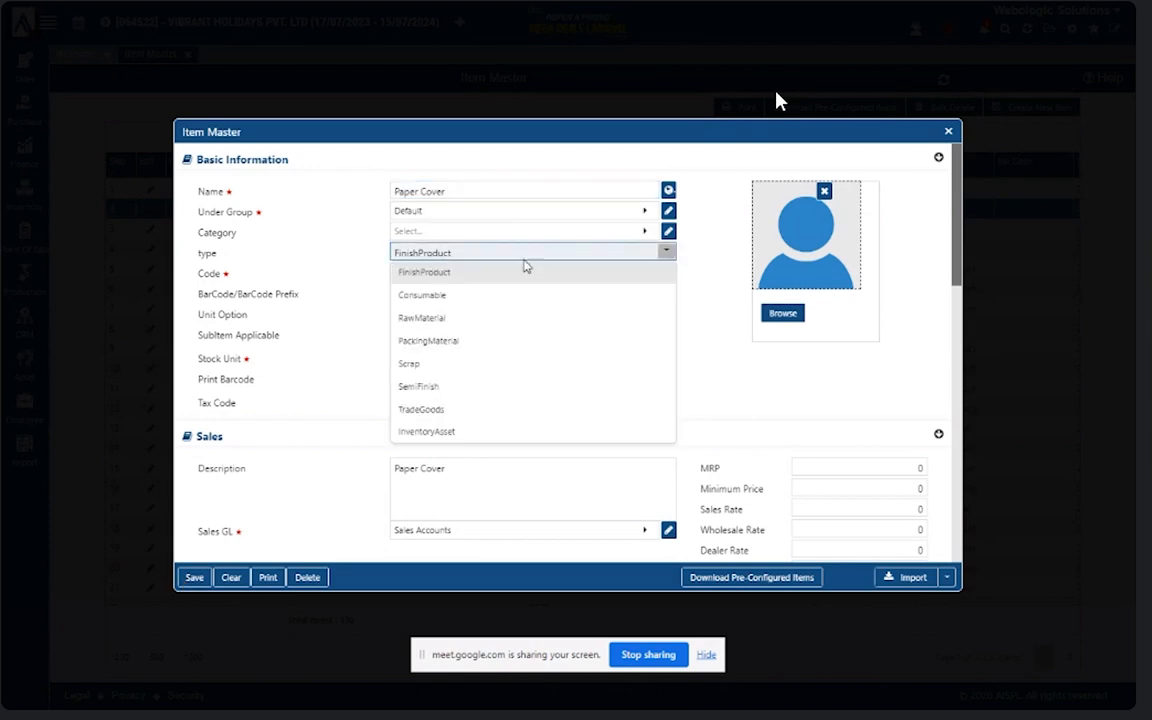
pyautogui.click(440, 318)
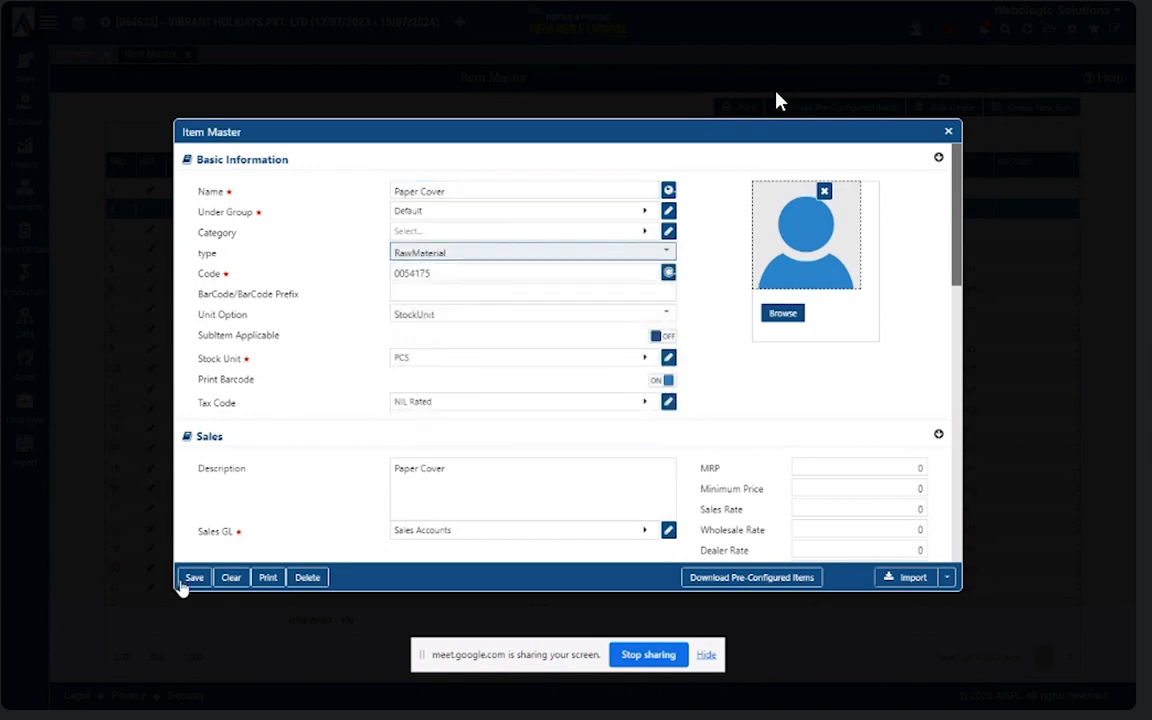
pyautogui.click(185, 583)
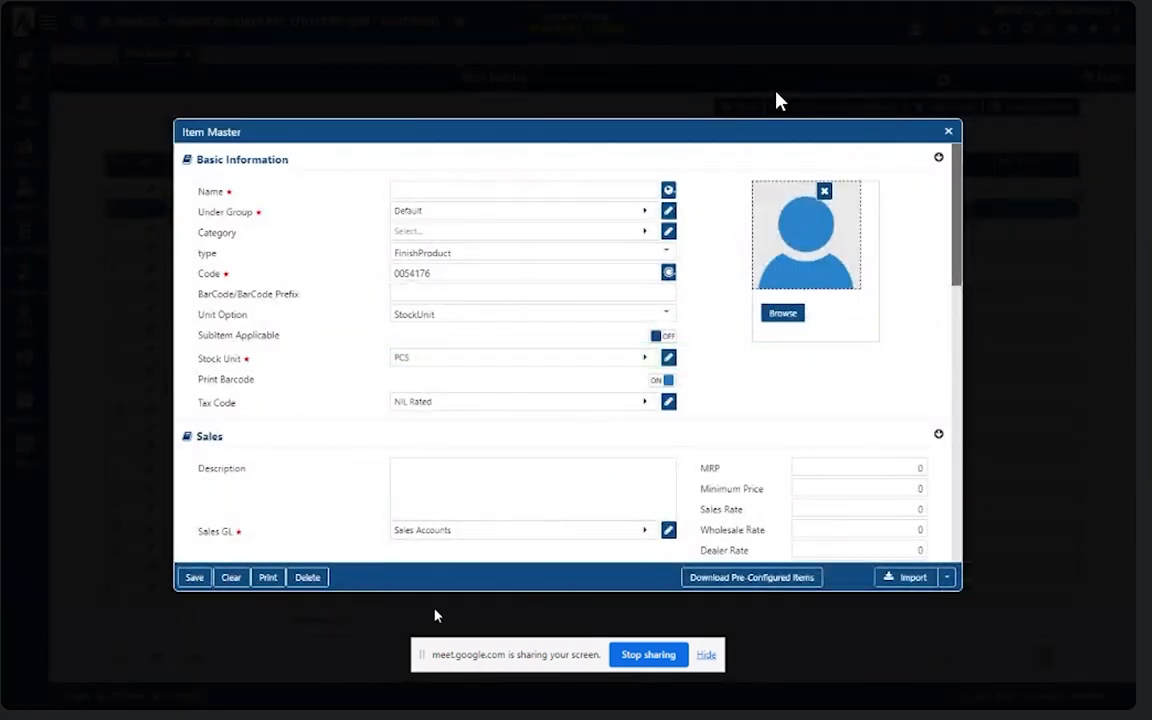
# - Fill in a new item named Copy with a sales rate of 50, and try to save it
pyautogui.click(501, 187)
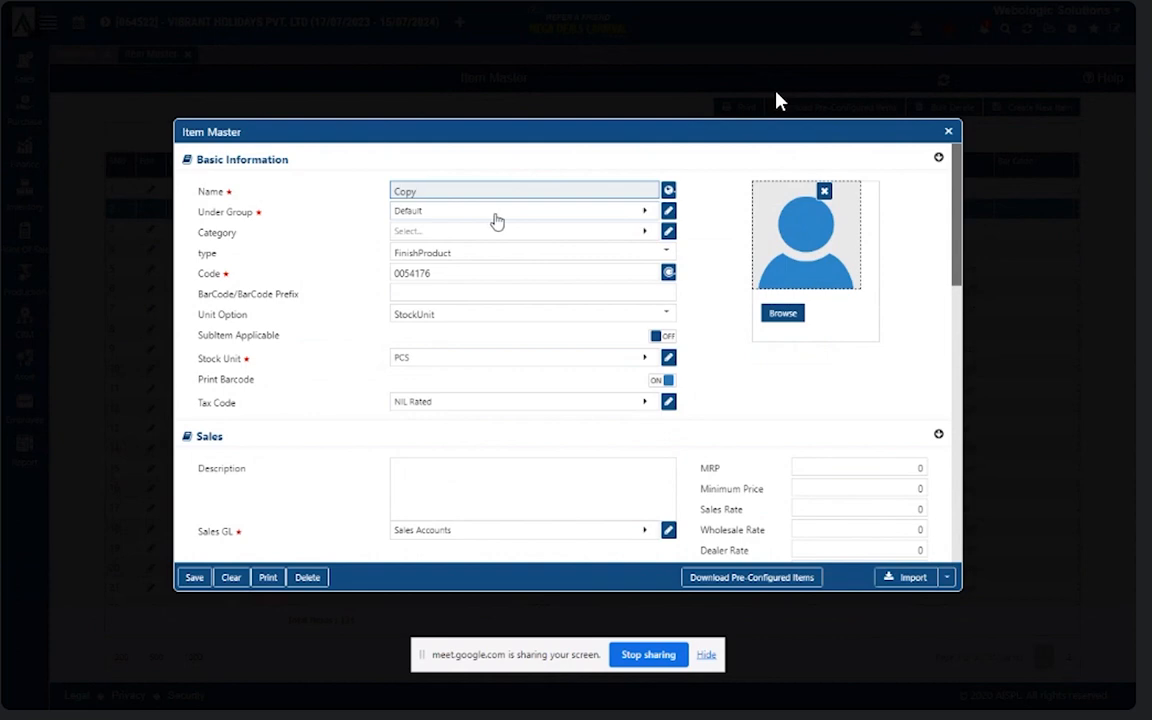
pyautogui.click(425, 362)
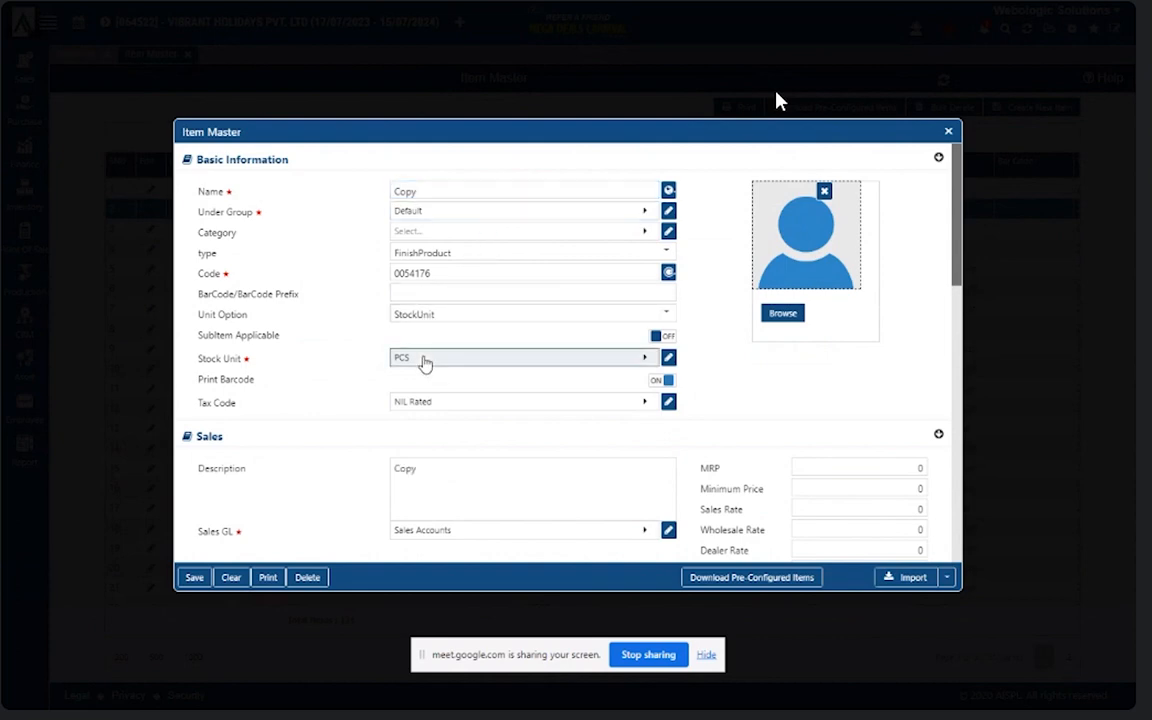
pyautogui.click(319, 331)
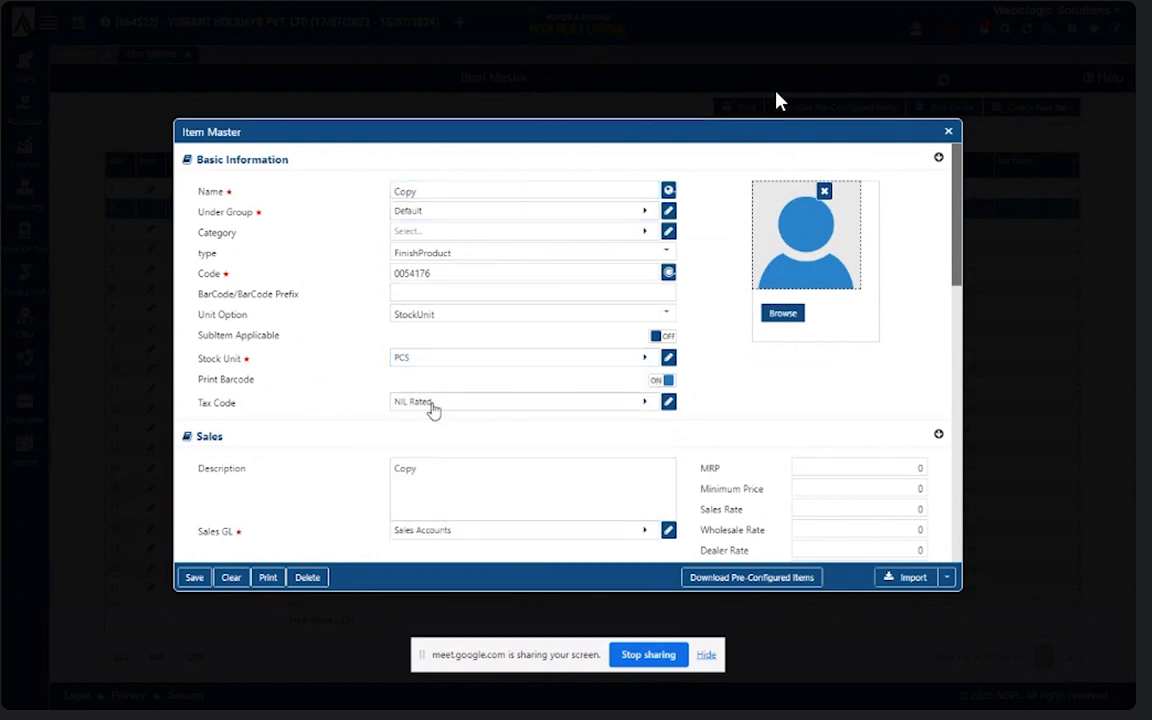
pyautogui.click(894, 510)
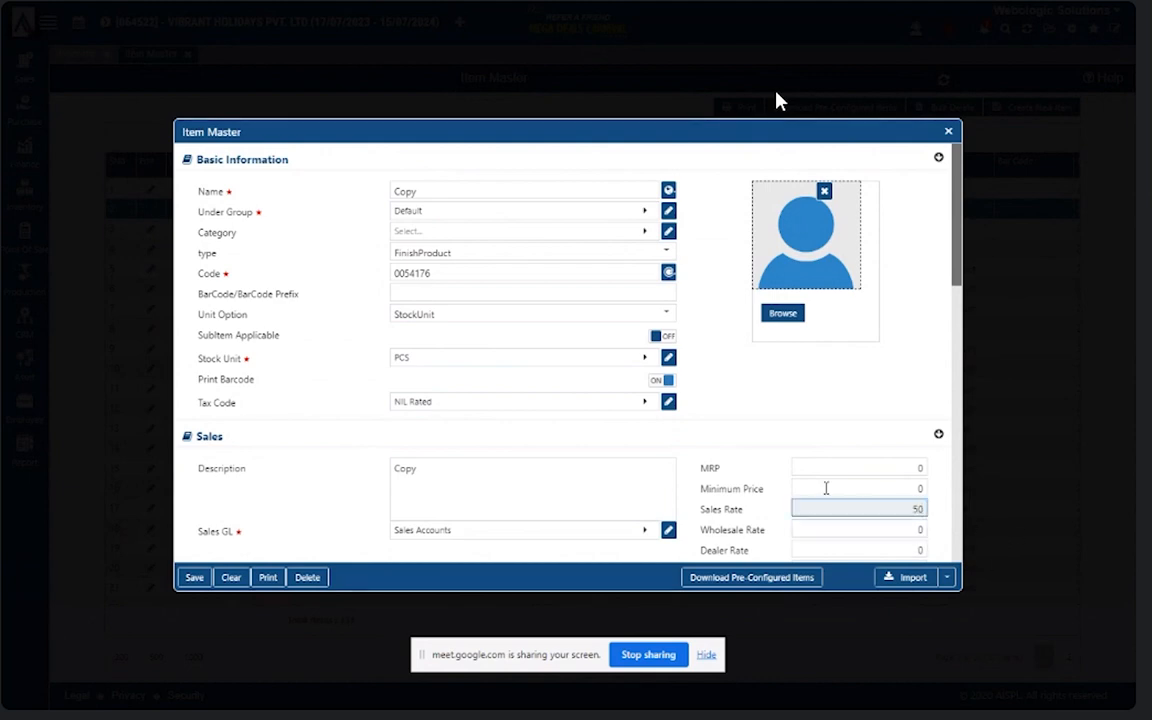
pyautogui.click(194, 577)
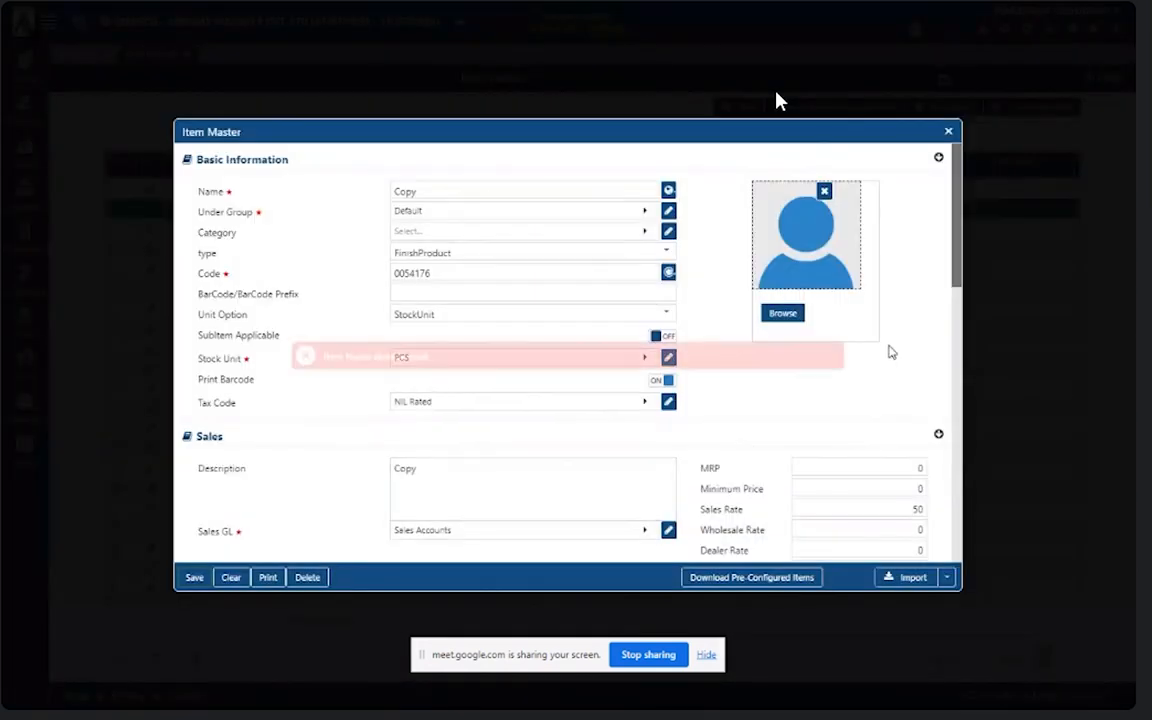
# - Replace the item's name with Naturaj Copy and save the item
pyautogui.click(440, 190)
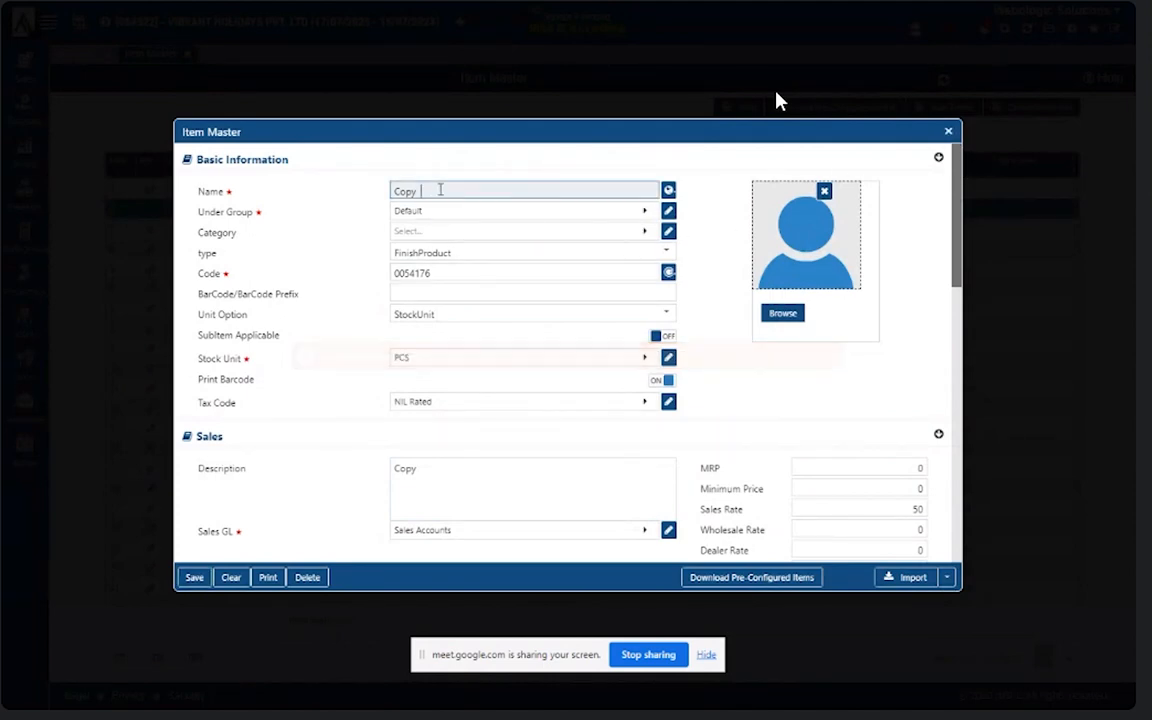
pyautogui.hotkey('ctrl', 'a')
pyautogui.press('BackSpace')
pyautogui.click(194, 577)
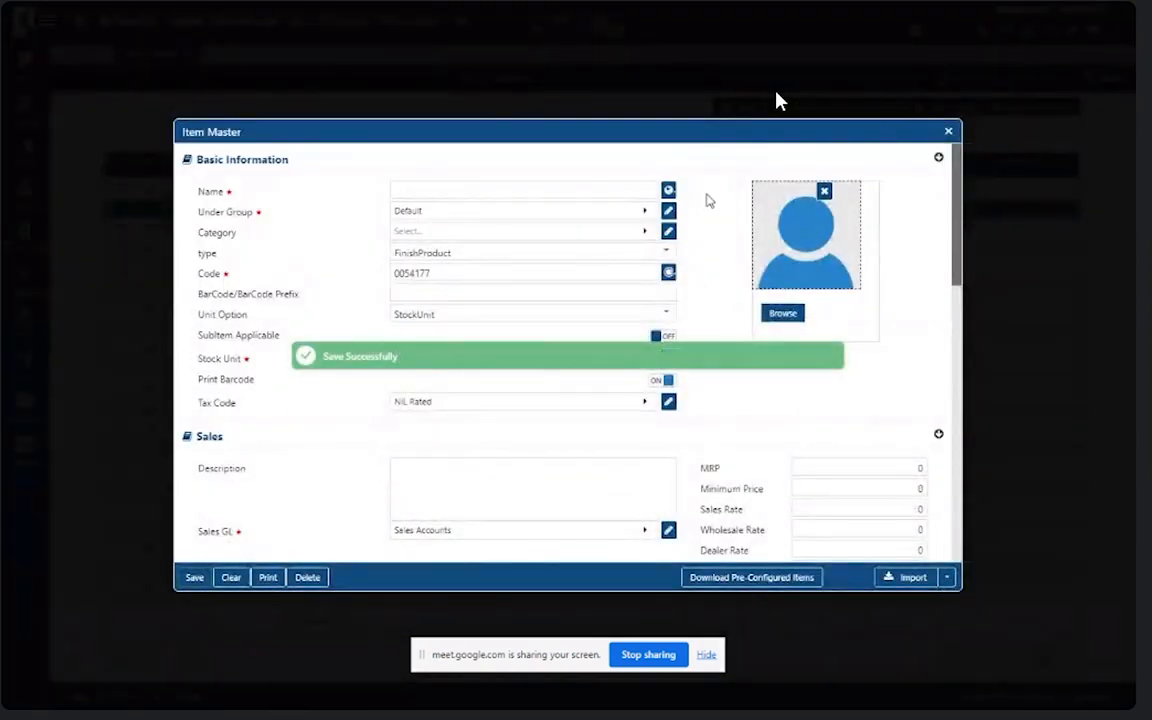
# - Close the item entry windows and look through the item list for Naturaj Copy, Paper Cover and Paper Sheet
pyautogui.click(948, 131)
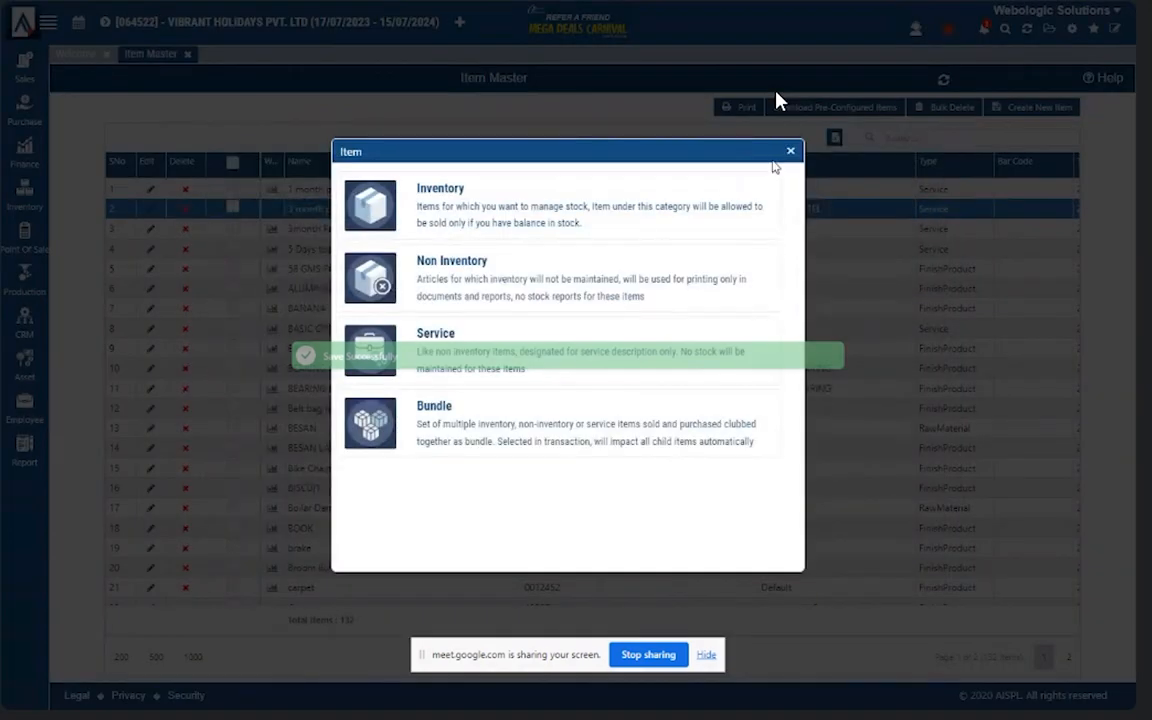
pyautogui.click(790, 151)
pyautogui.scroll(-6, 865, 262)
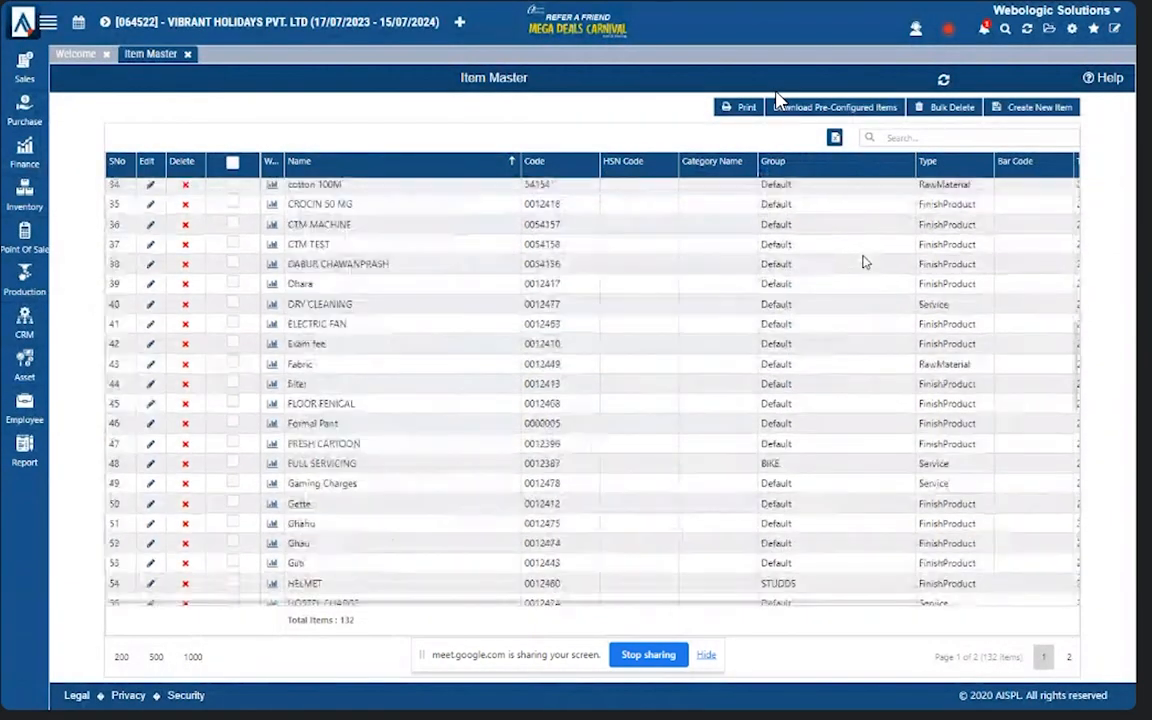
pyautogui.scroll(-8, 865, 262)
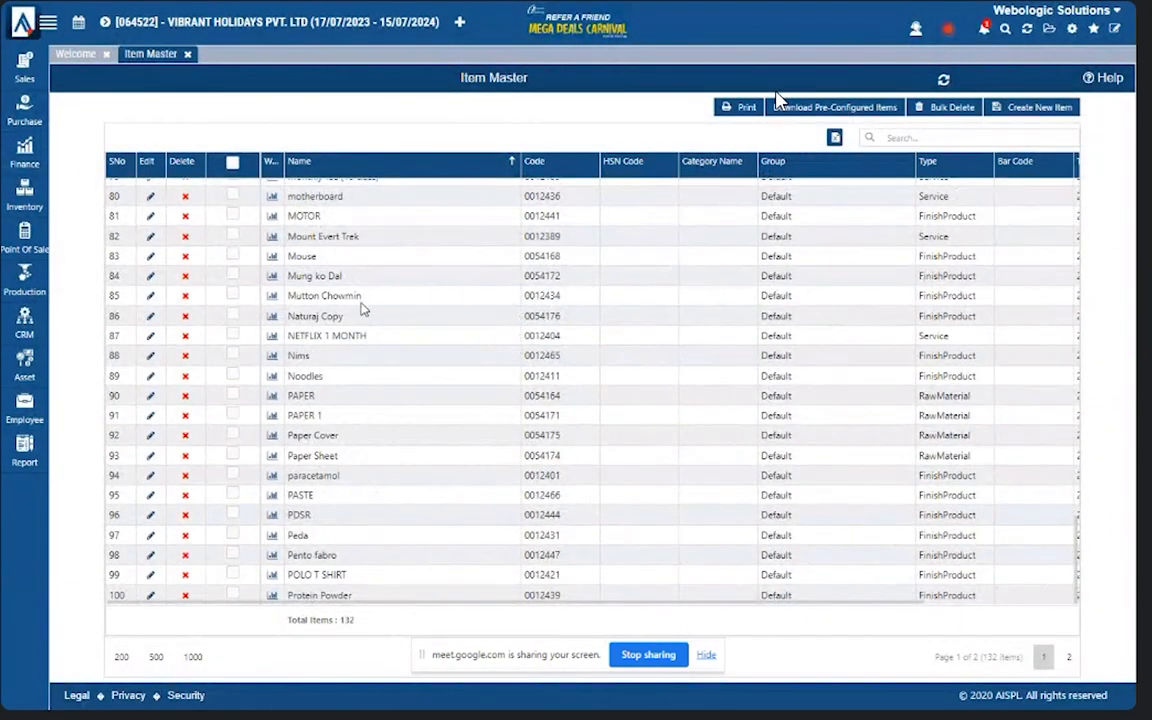
pyautogui.scroll(3, 362, 310)
# - Open a new purchase bill, and bring up the Company Setup configuration
pyautogui.moveTo(24, 110)
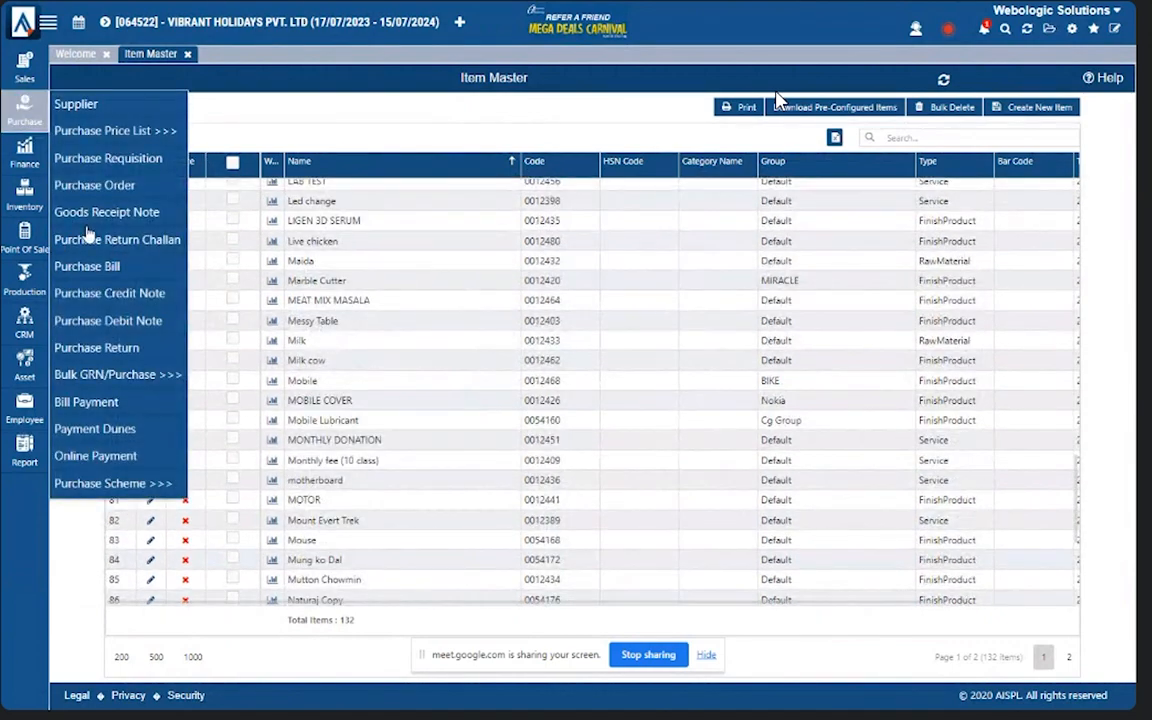
pyautogui.click(80, 266)
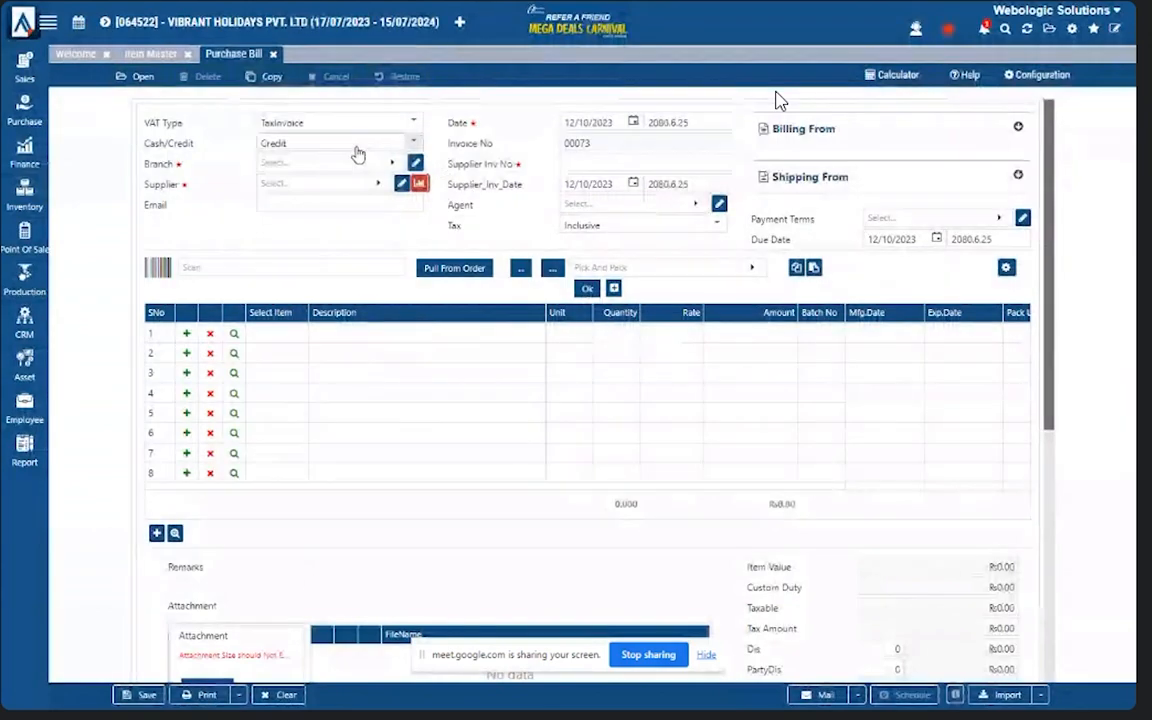
pyautogui.click(1072, 29)
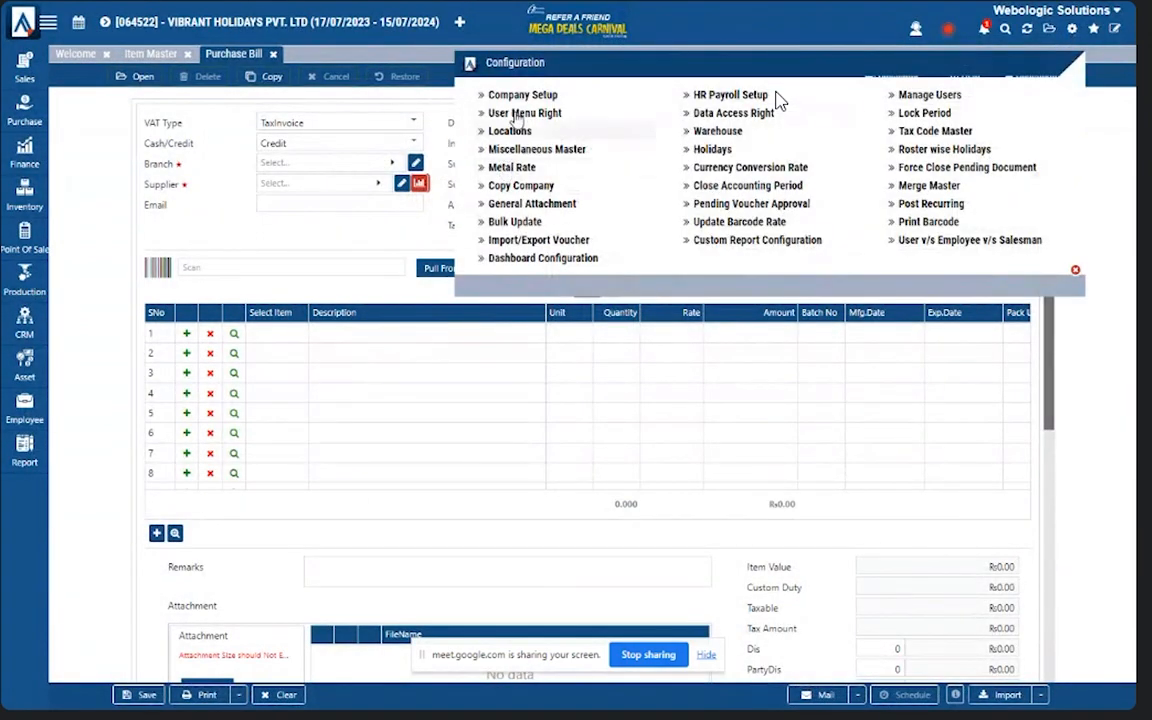
pyautogui.click(476, 93)
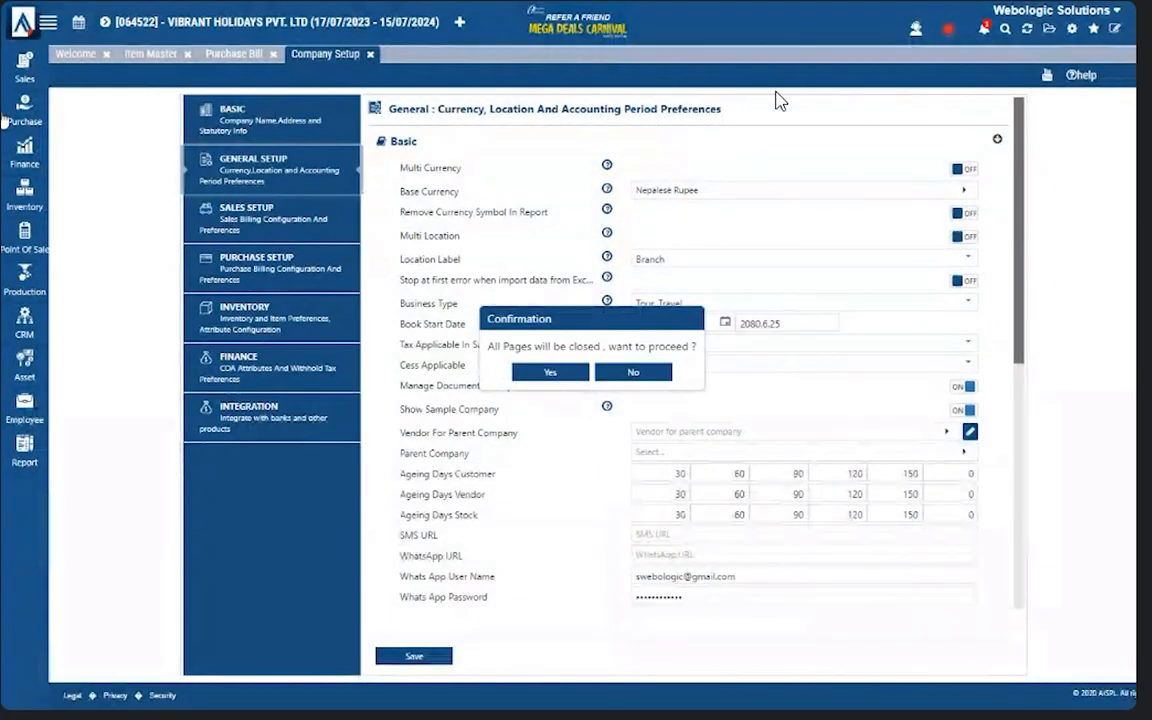
# - Close all open pages and start a new purchase bill with Credit as the payment mode
pyautogui.click(550, 372)
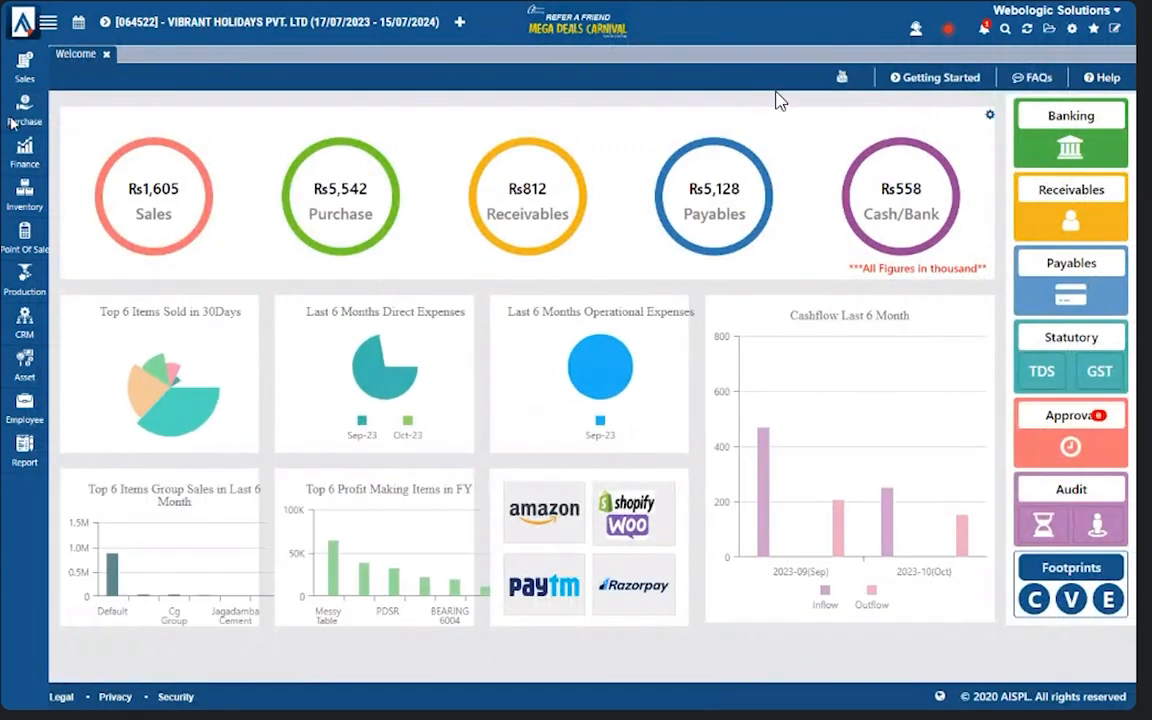
pyautogui.click(20, 116)
pyautogui.click(146, 278)
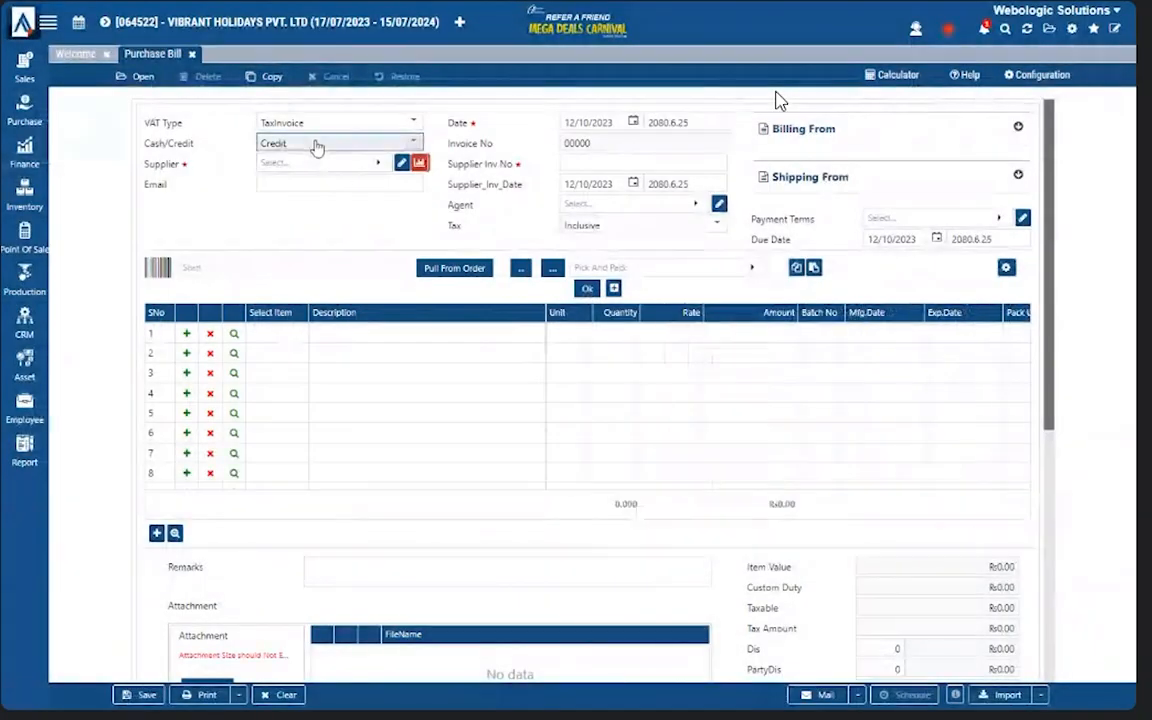
pyautogui.click(316, 147)
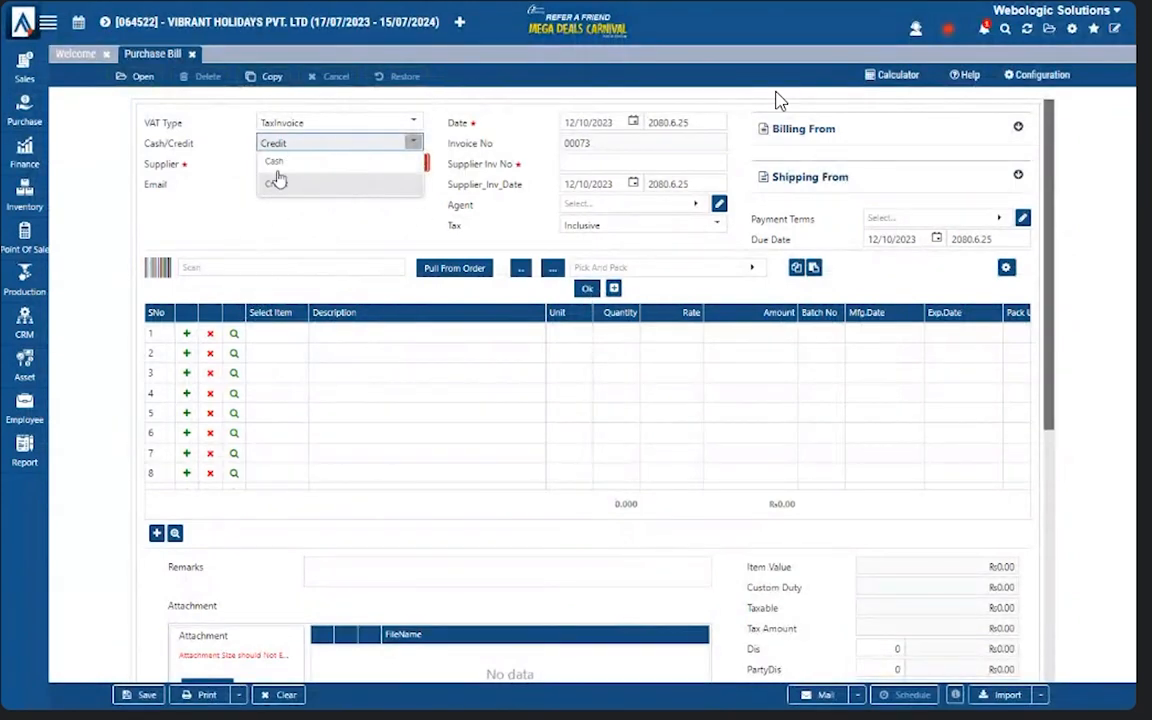
pyautogui.click(200, 183)
# - Create and save the supplier Nepal Copy Udhyog for the bill, and enter 123OLF as the supplier invoice number
pyautogui.click(268, 163)
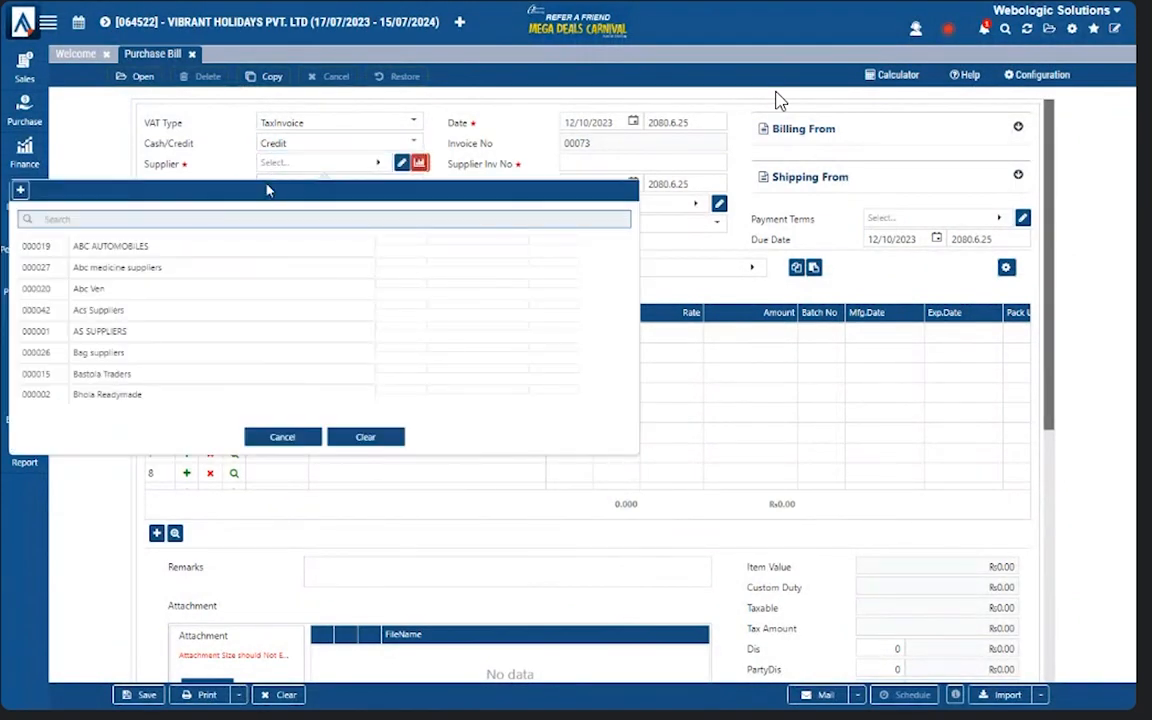
pyautogui.scroll(-10, 185, 280)
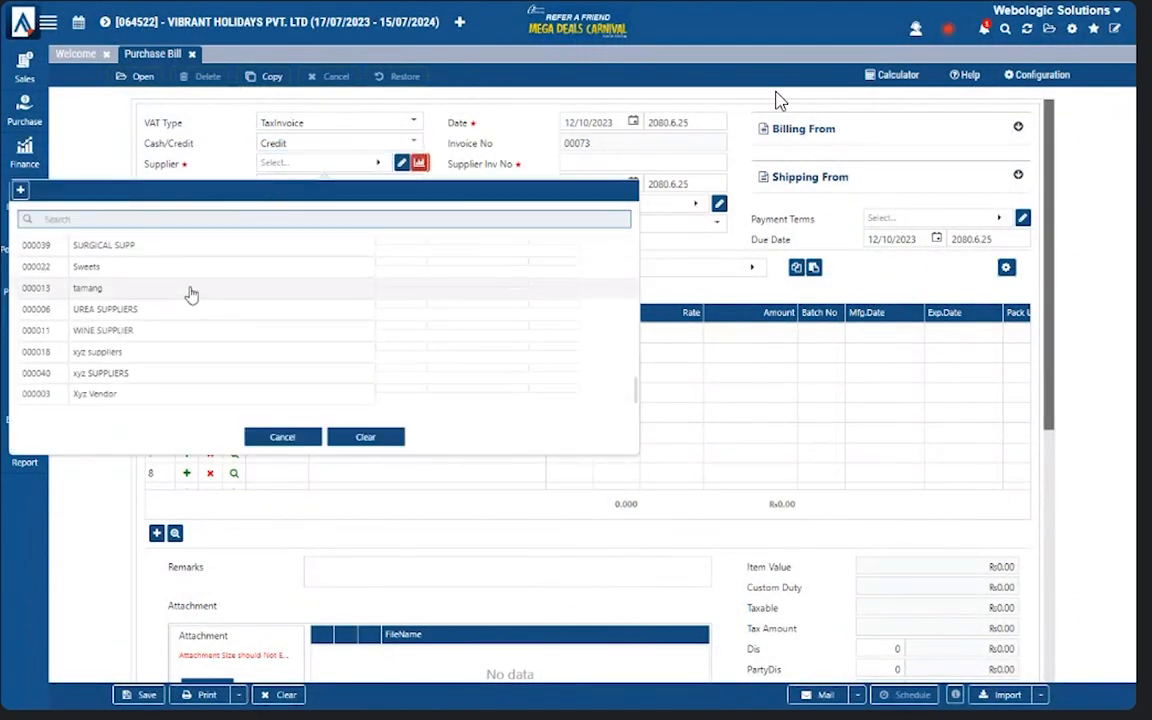
pyautogui.click(20, 189)
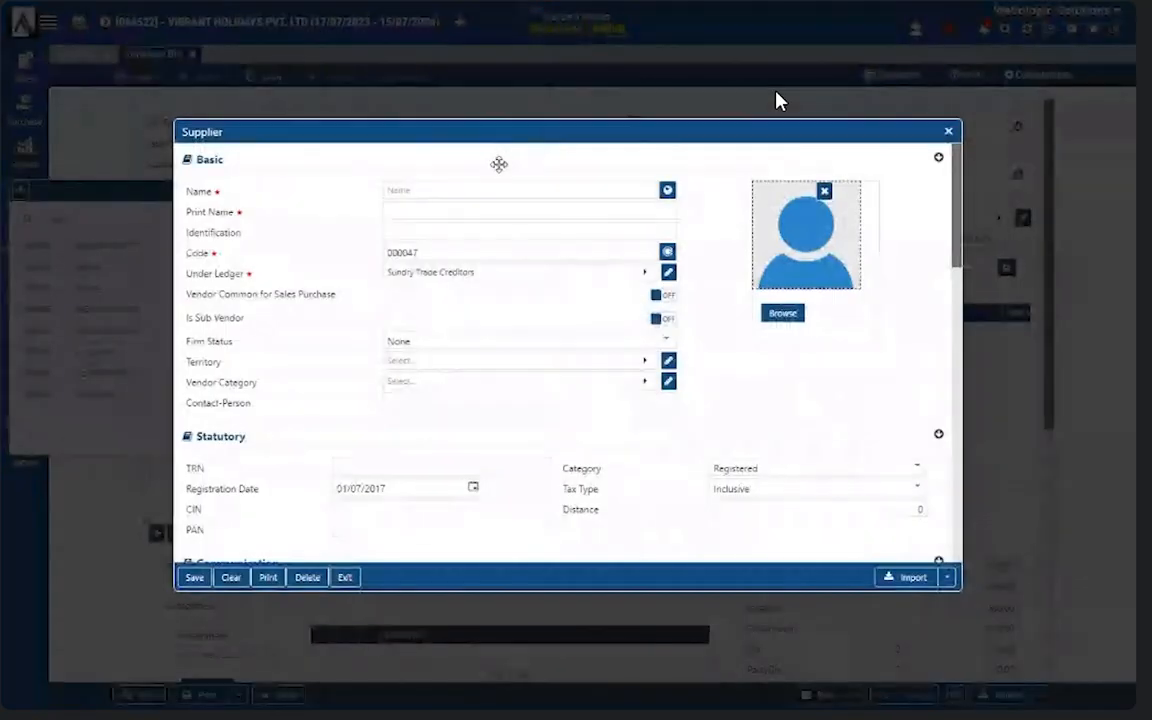
pyautogui.click(495, 187)
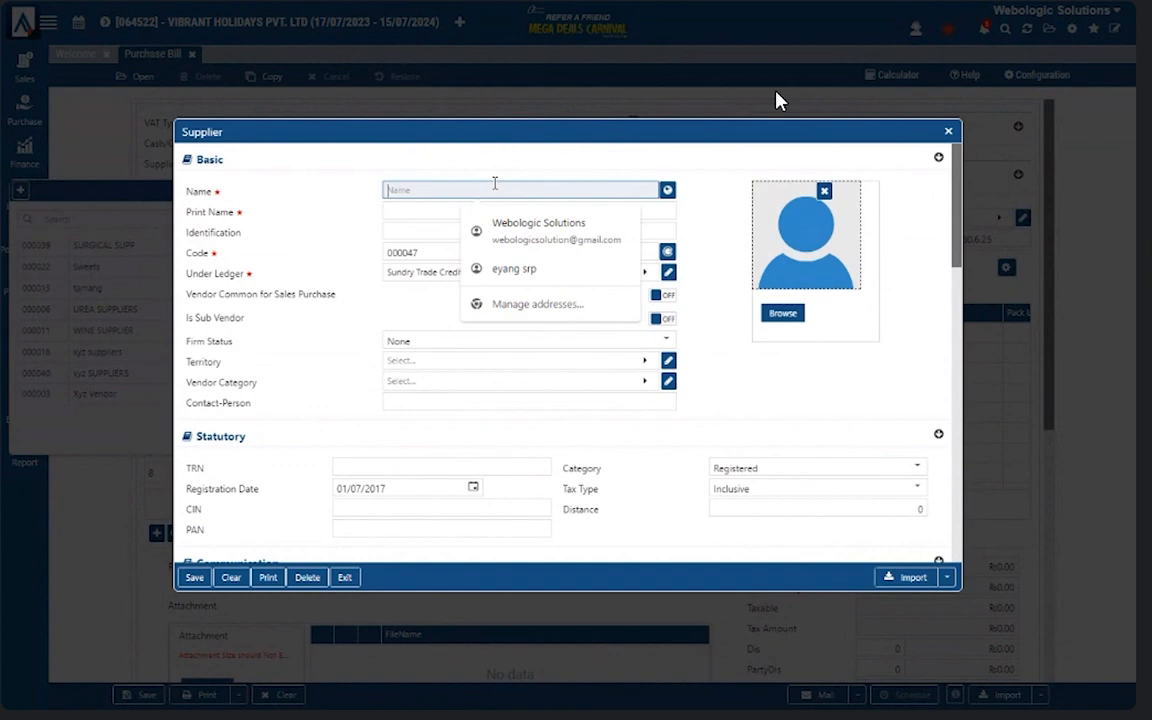
pyautogui.write('Nepal Copy Udh')
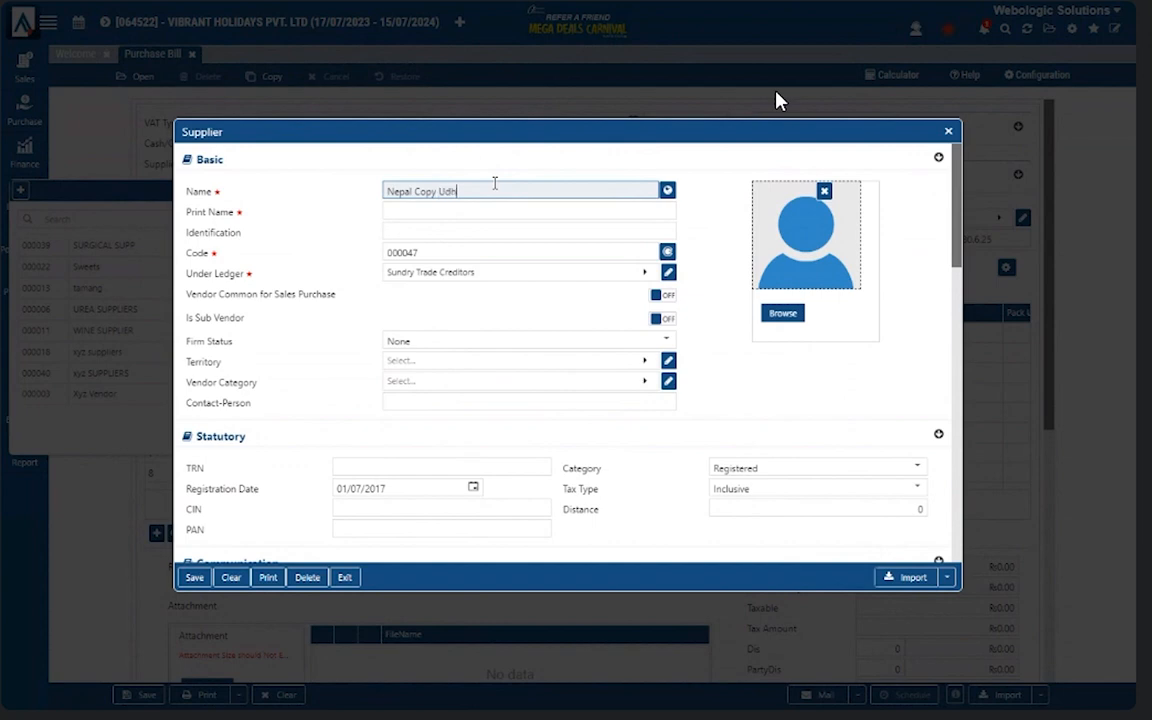
pyautogui.write('yog')
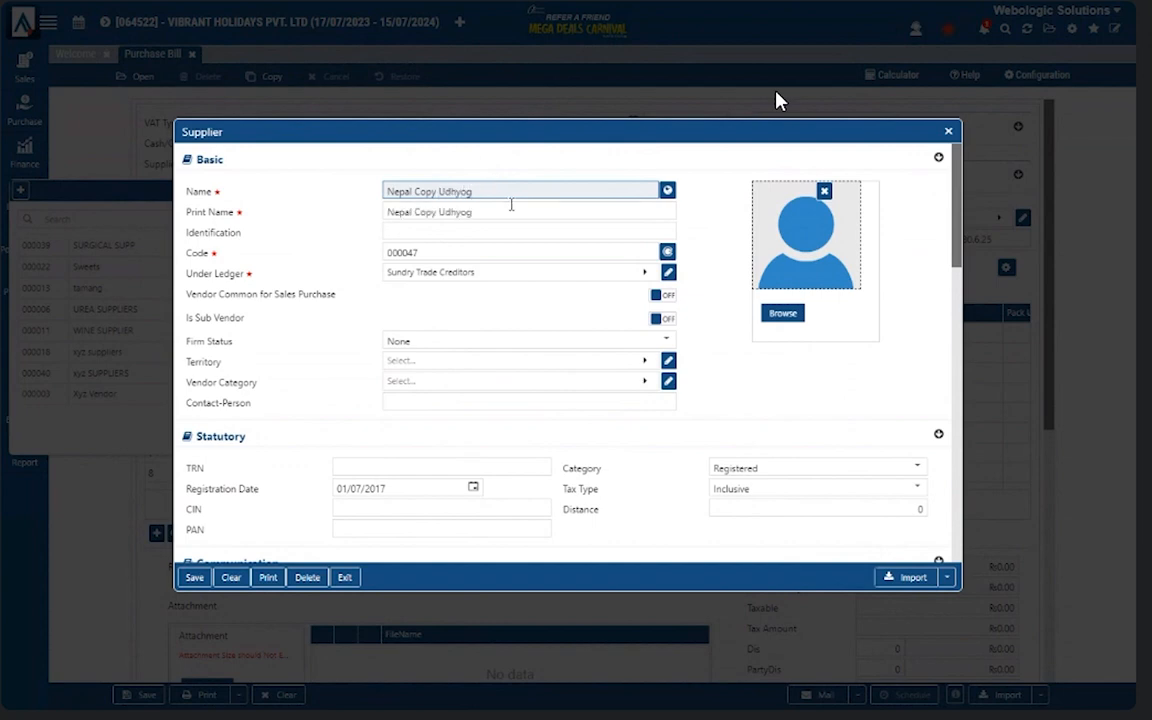
pyautogui.click(194, 578)
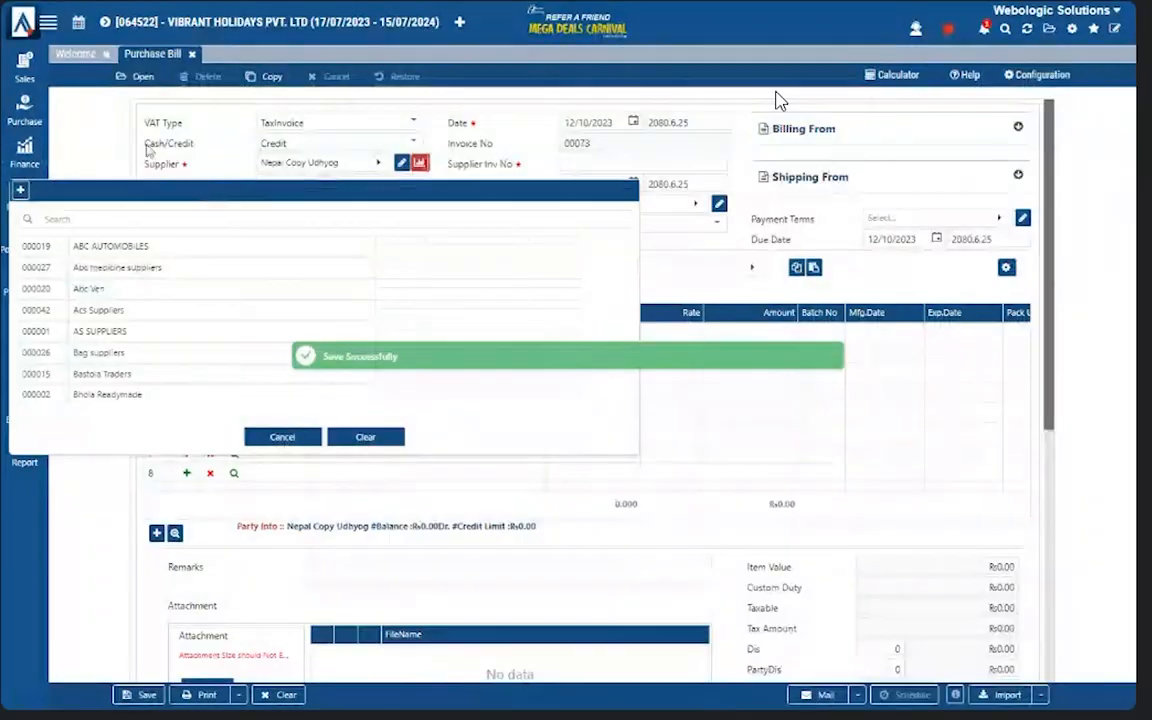
pyautogui.click(146, 146)
pyautogui.click(606, 160)
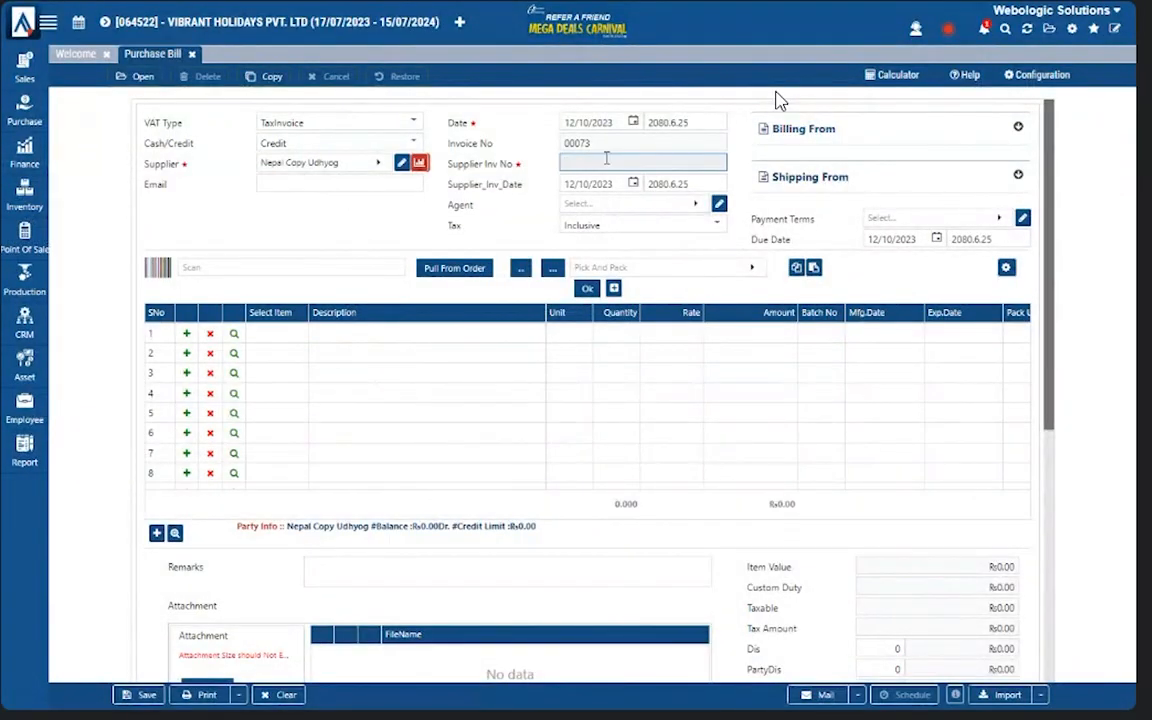
pyautogui.click(403, 218)
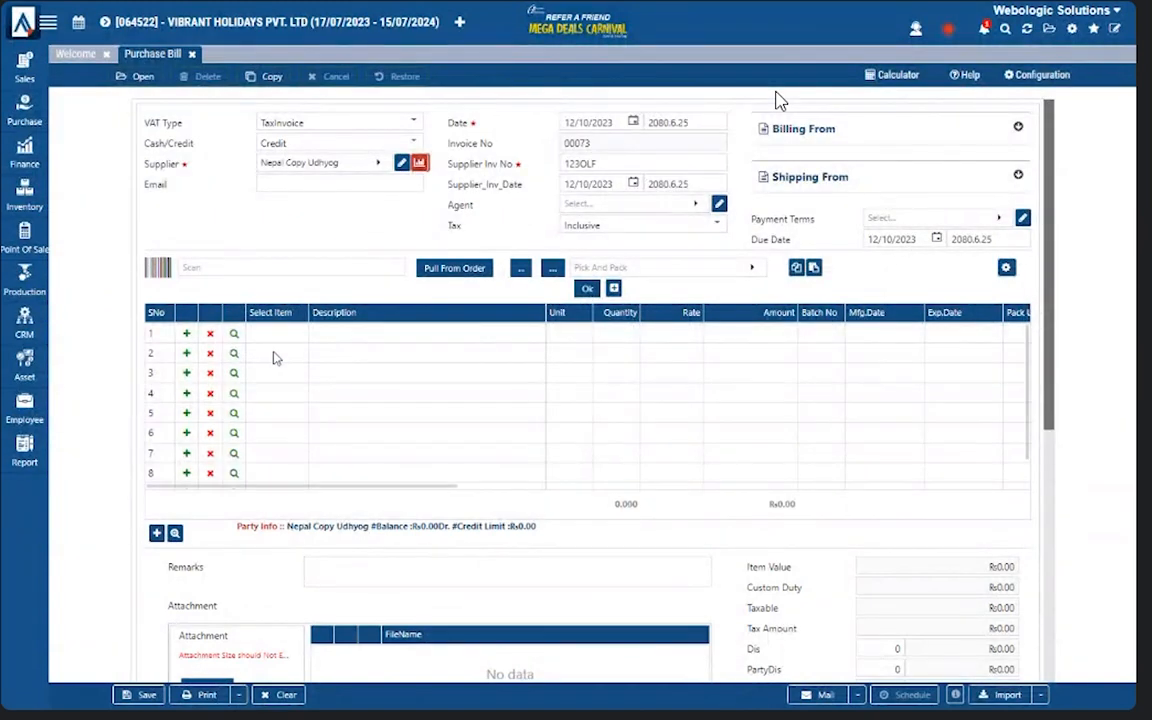
# - Add Paper Sheet as the bill's first item with a quantity of 500 and a rate of 1
pyautogui.click(273, 342)
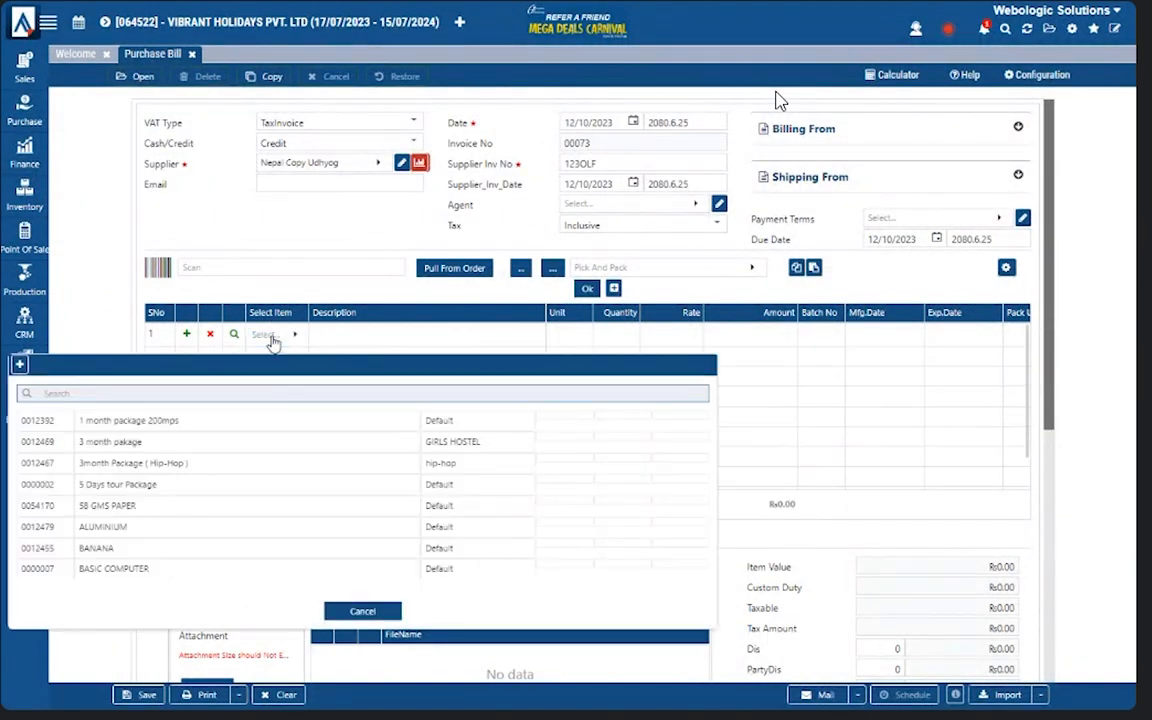
pyautogui.write('pape')
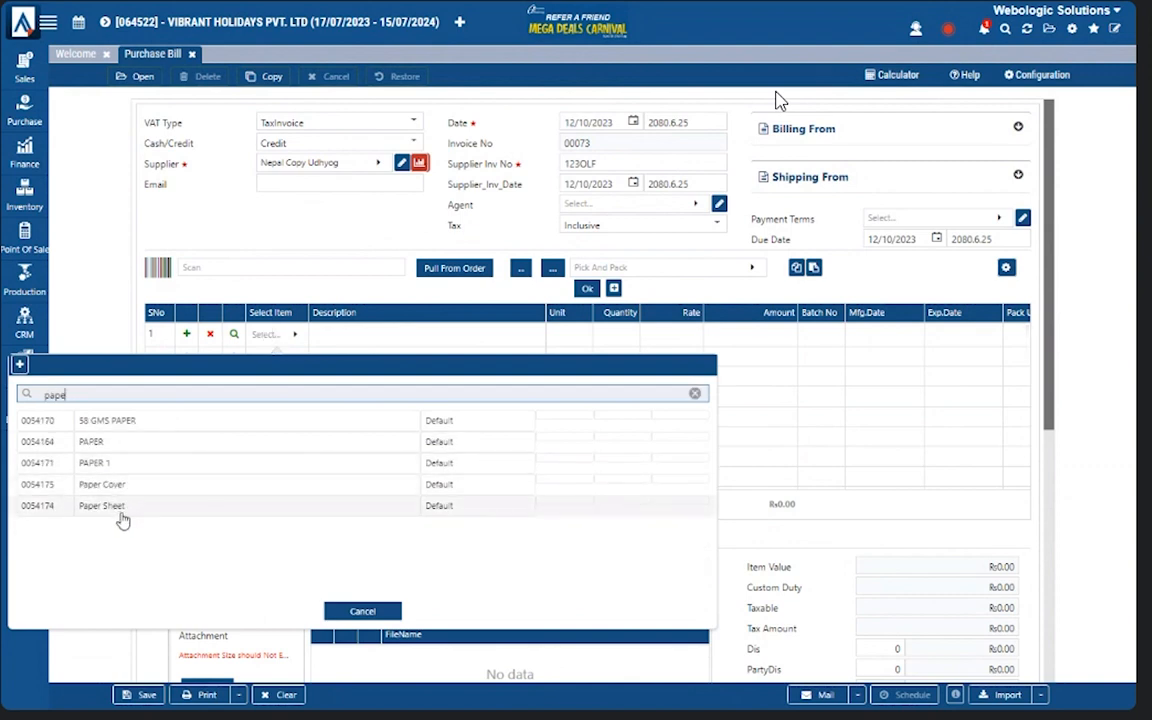
pyautogui.click(120, 514)
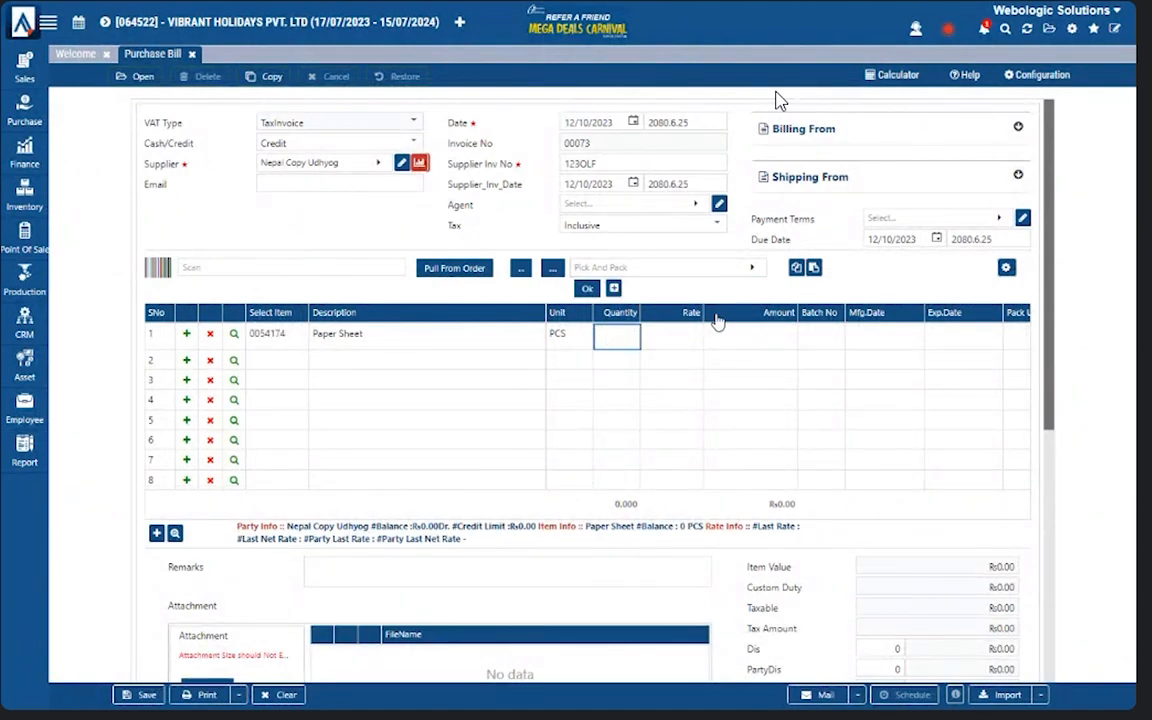
pyautogui.write('500')
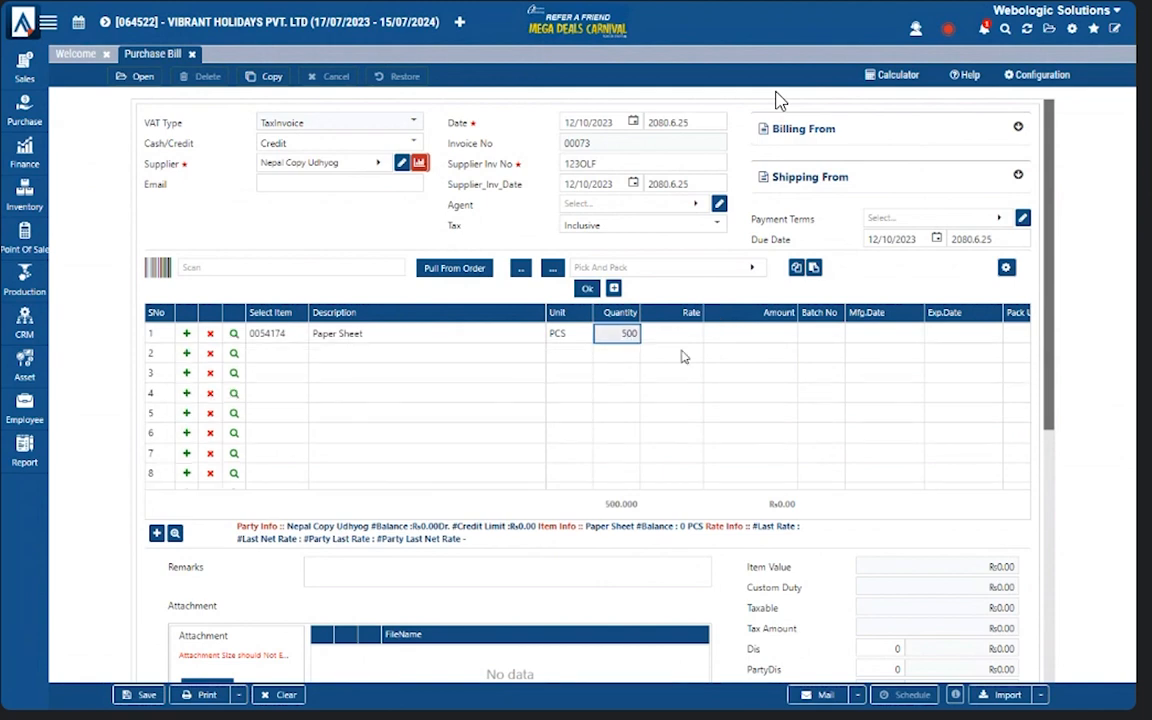
pyautogui.click(683, 333)
pyautogui.press('Return')
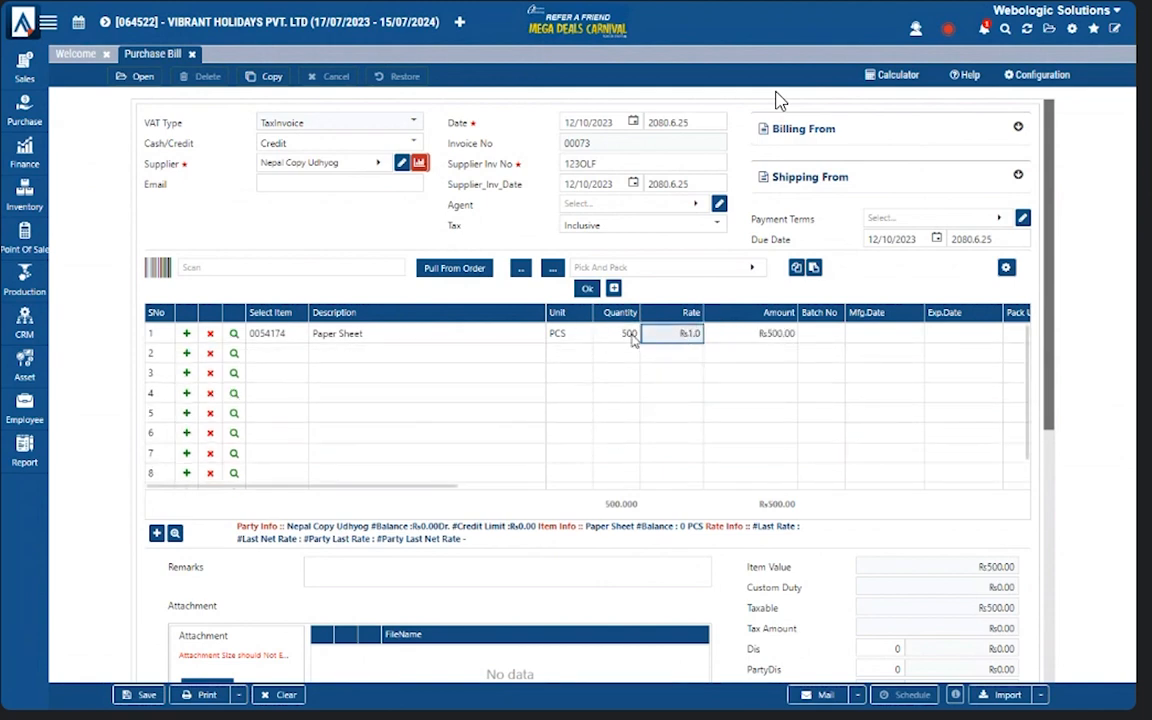
# - Add Paper Cover as the second item with a quantity of 500 and a rate of 2, and save the bill
pyautogui.click(297, 356)
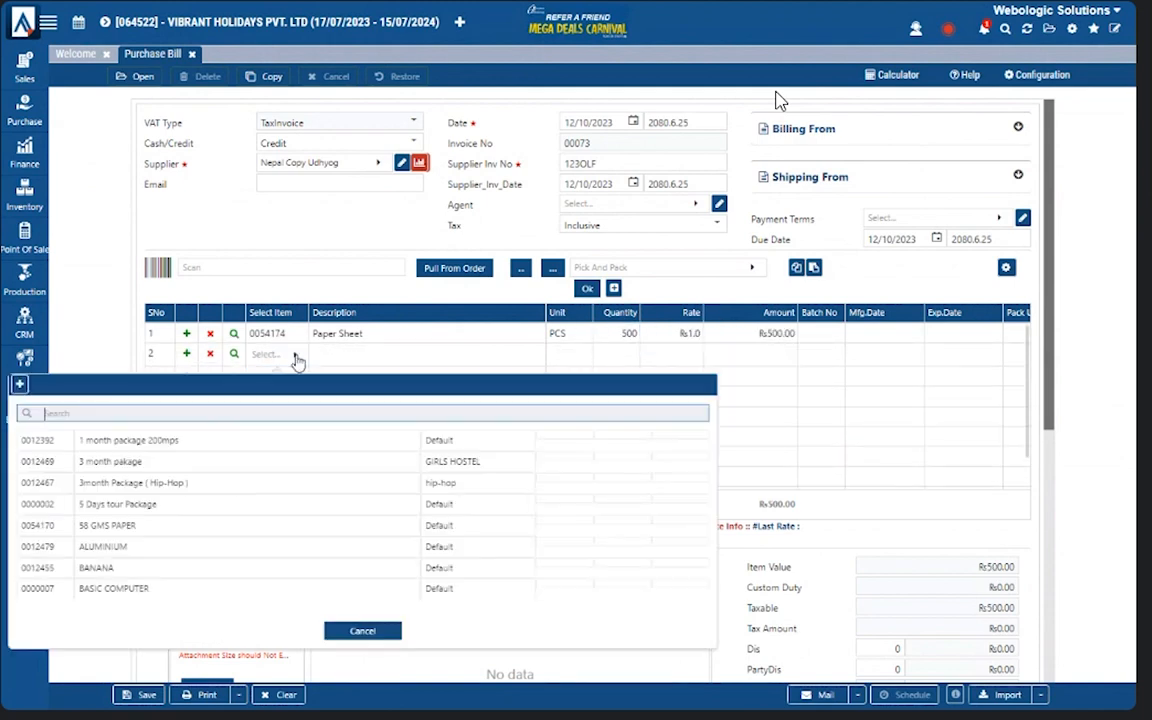
pyautogui.write('pap')
pyautogui.click(110, 505)
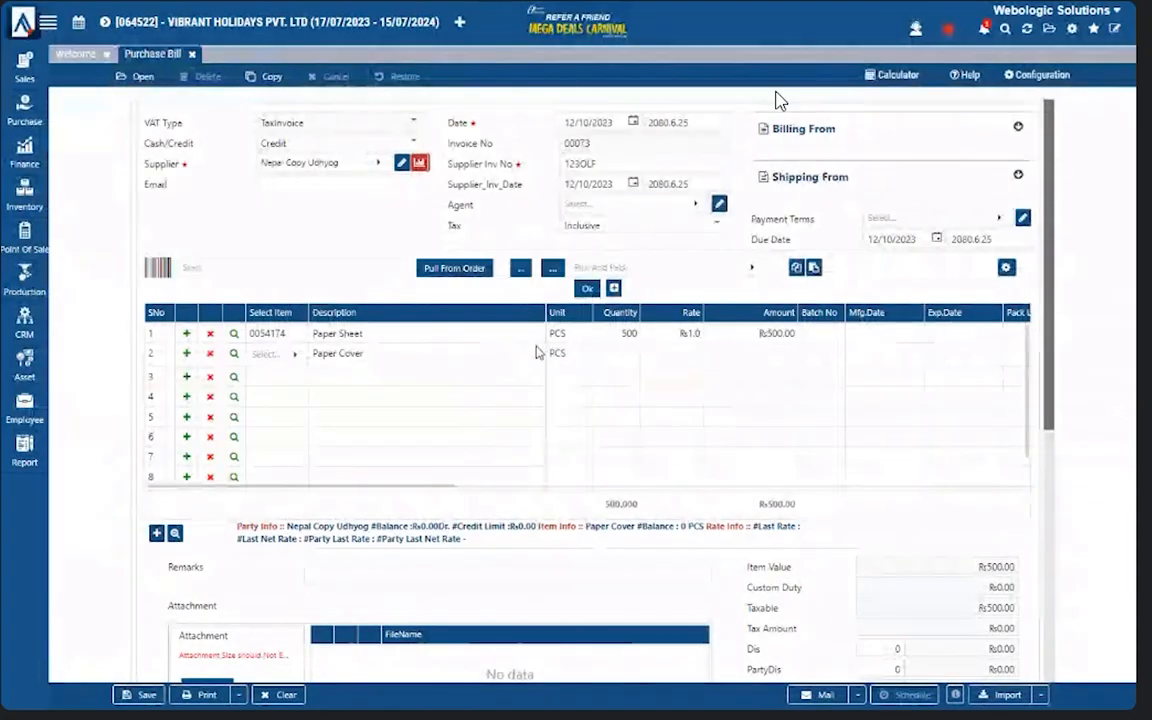
pyautogui.click(615, 360)
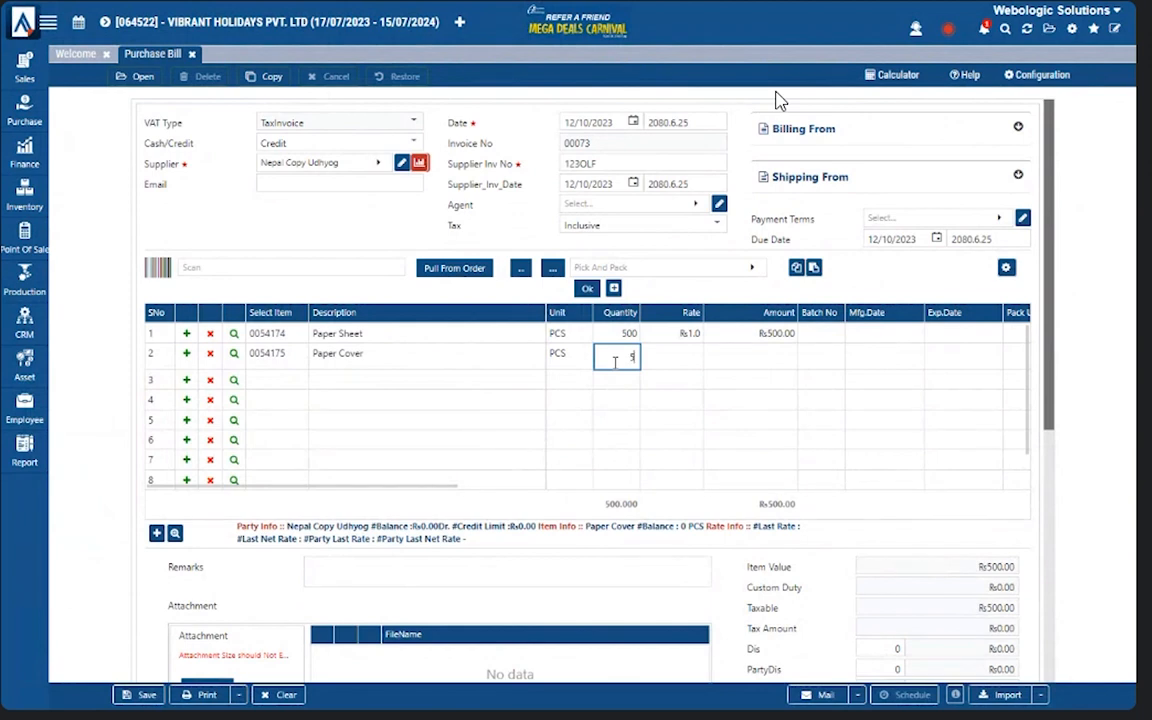
pyautogui.write('500')
pyautogui.press('Tab')
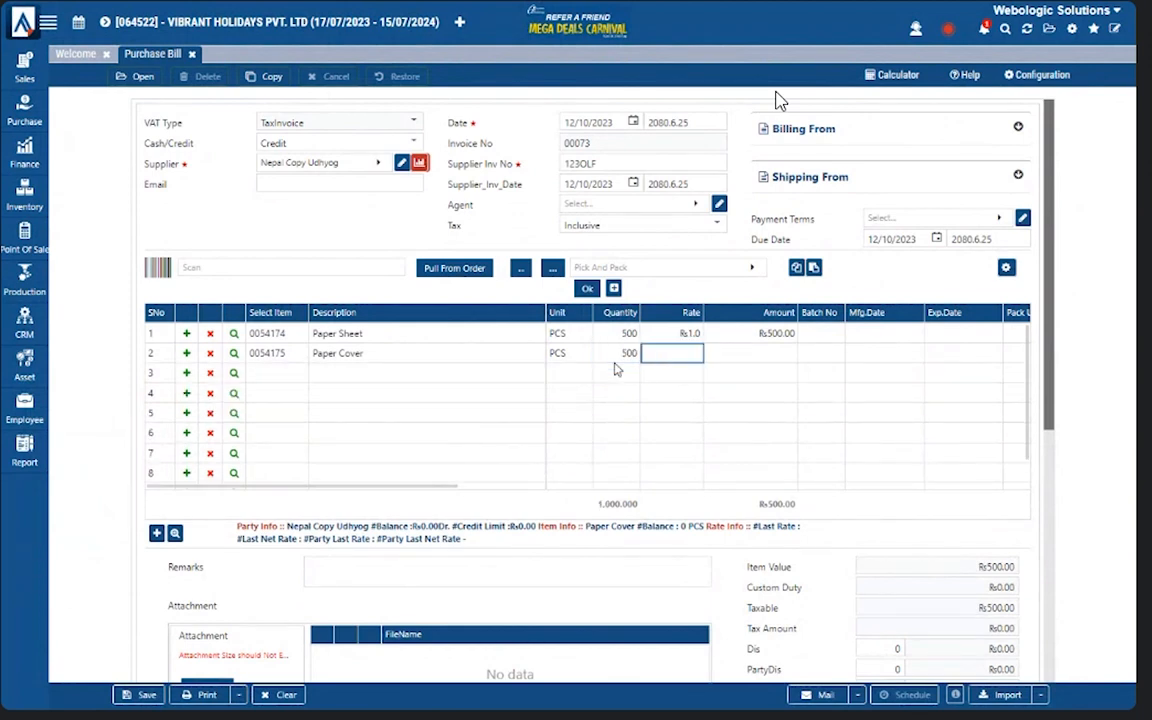
pyautogui.write('2')
pyautogui.press('Return')
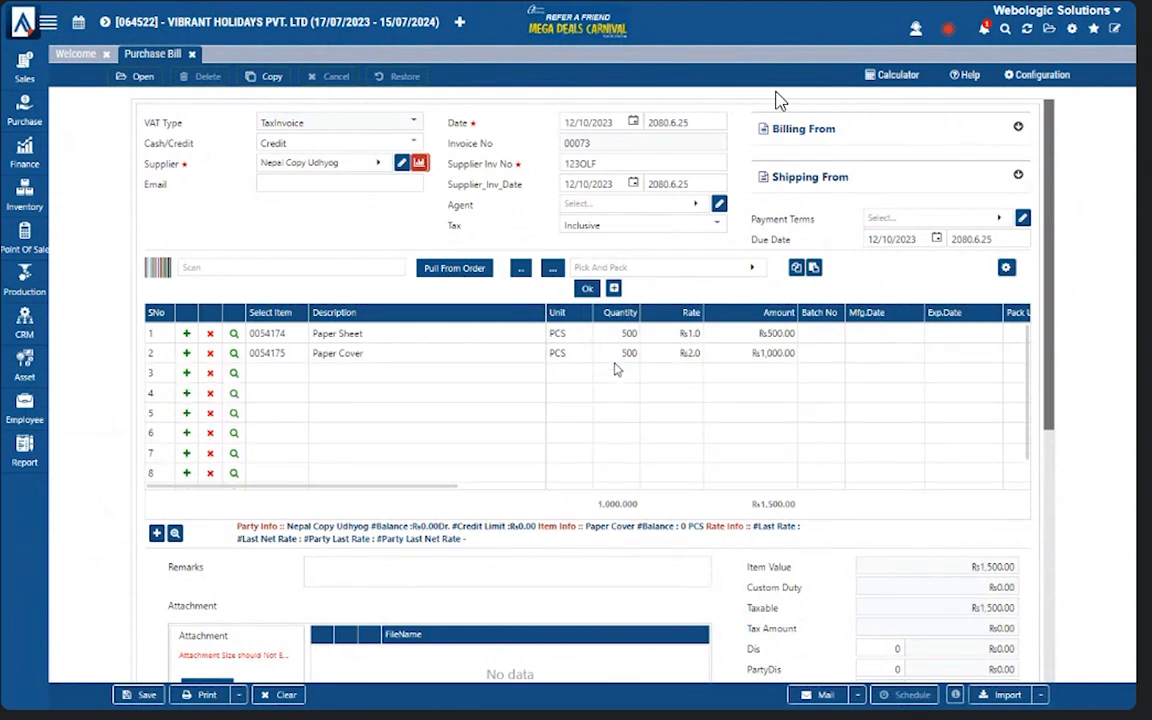
pyautogui.click(127, 695)
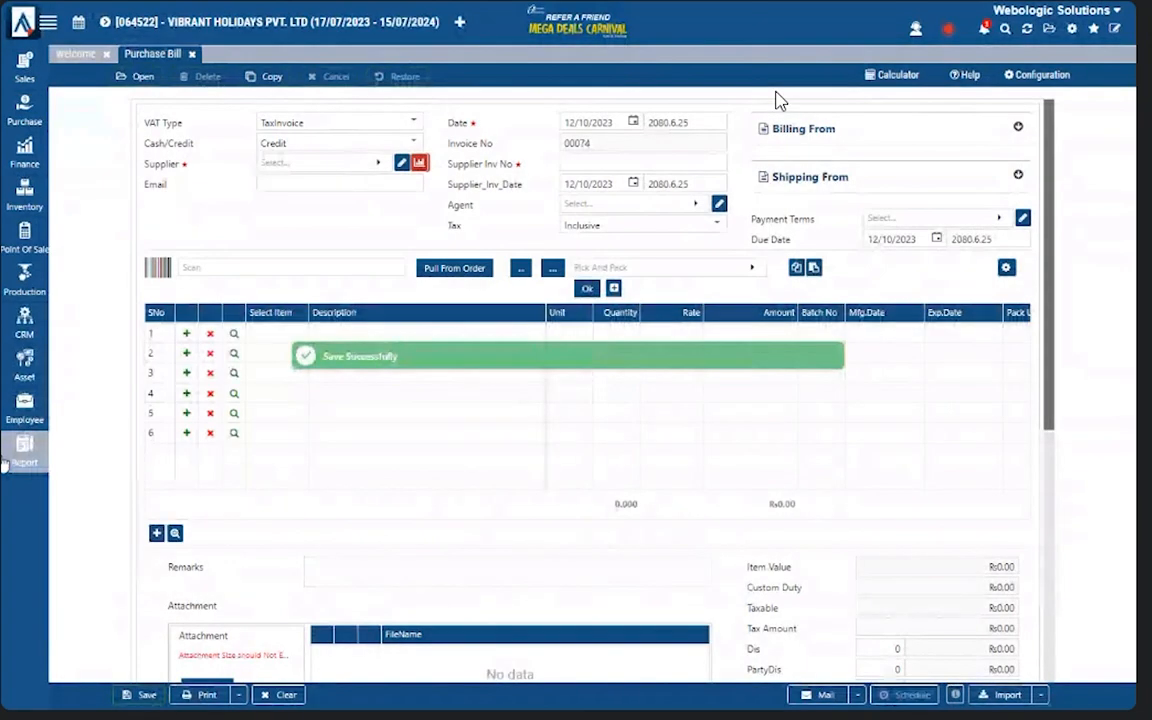
# - View the Stock Trial report, search it for paper to check the Paper Cover and Paper Sheet stock, and close the report and bill
pyautogui.moveTo(18, 458)
pyautogui.click(80, 552)
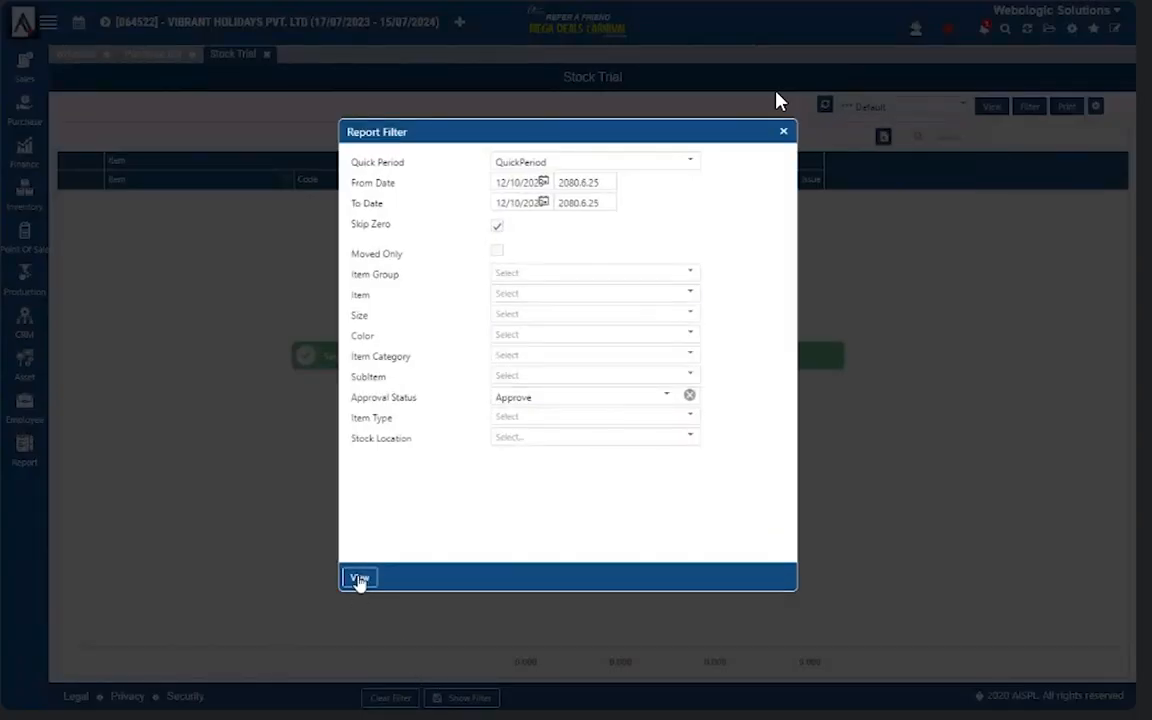
pyautogui.click(359, 579)
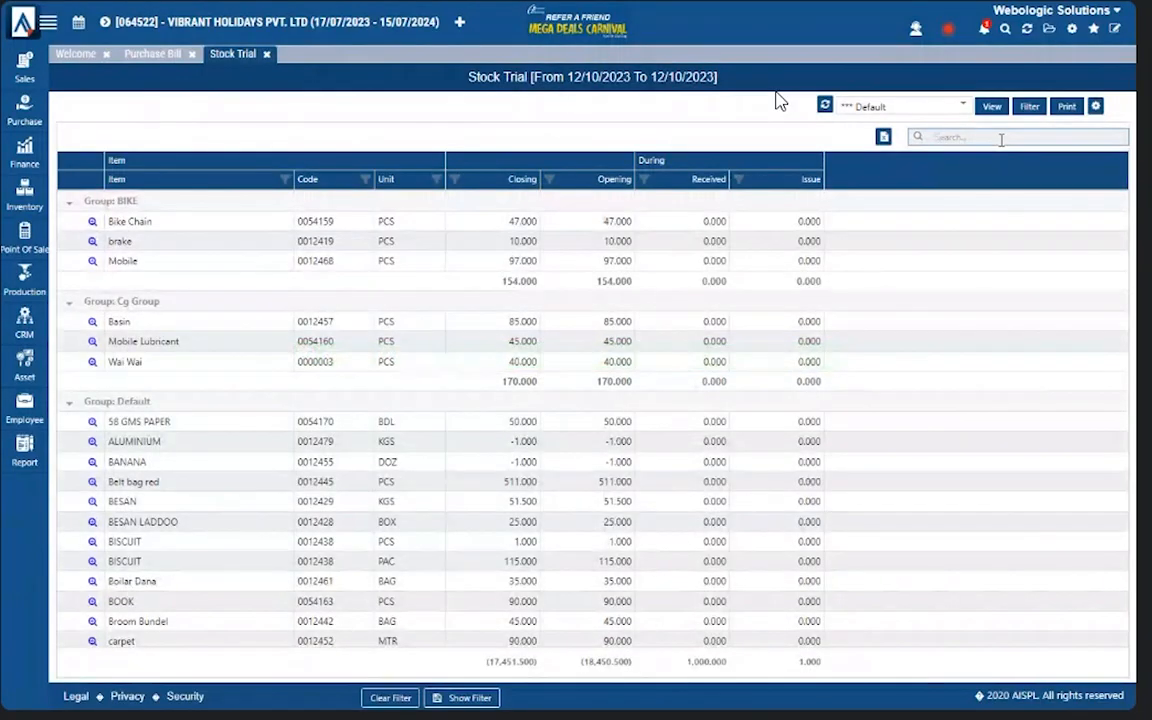
pyautogui.write('pap')
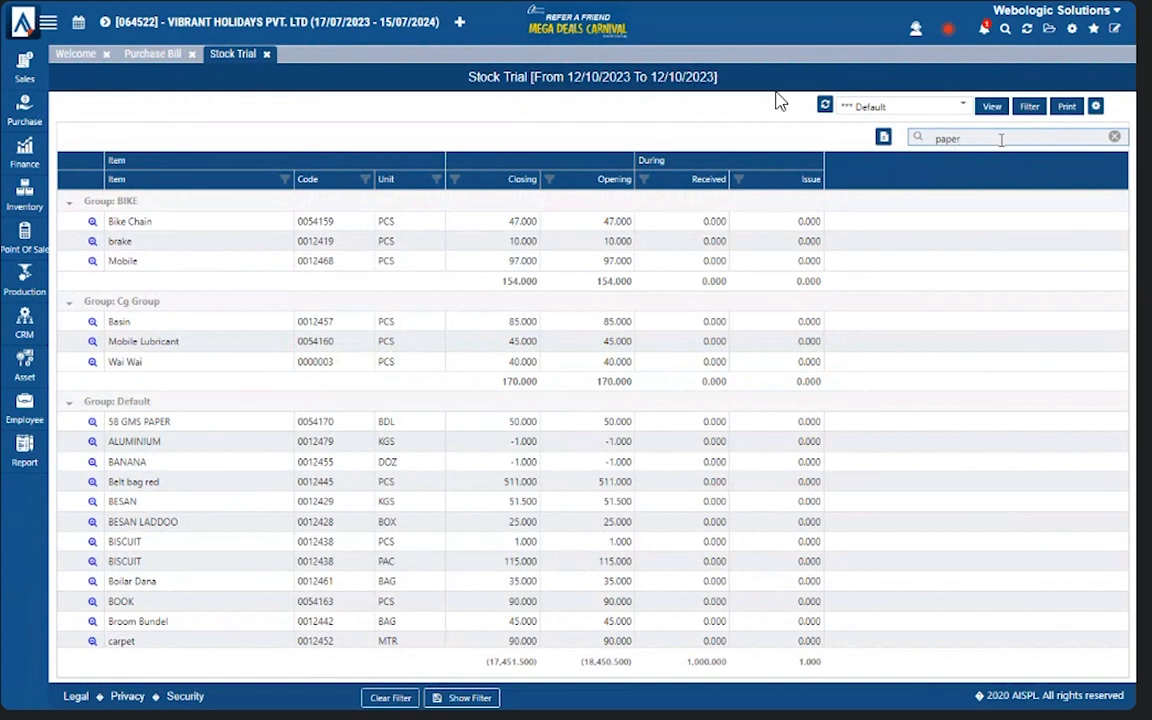
pyautogui.write('er')
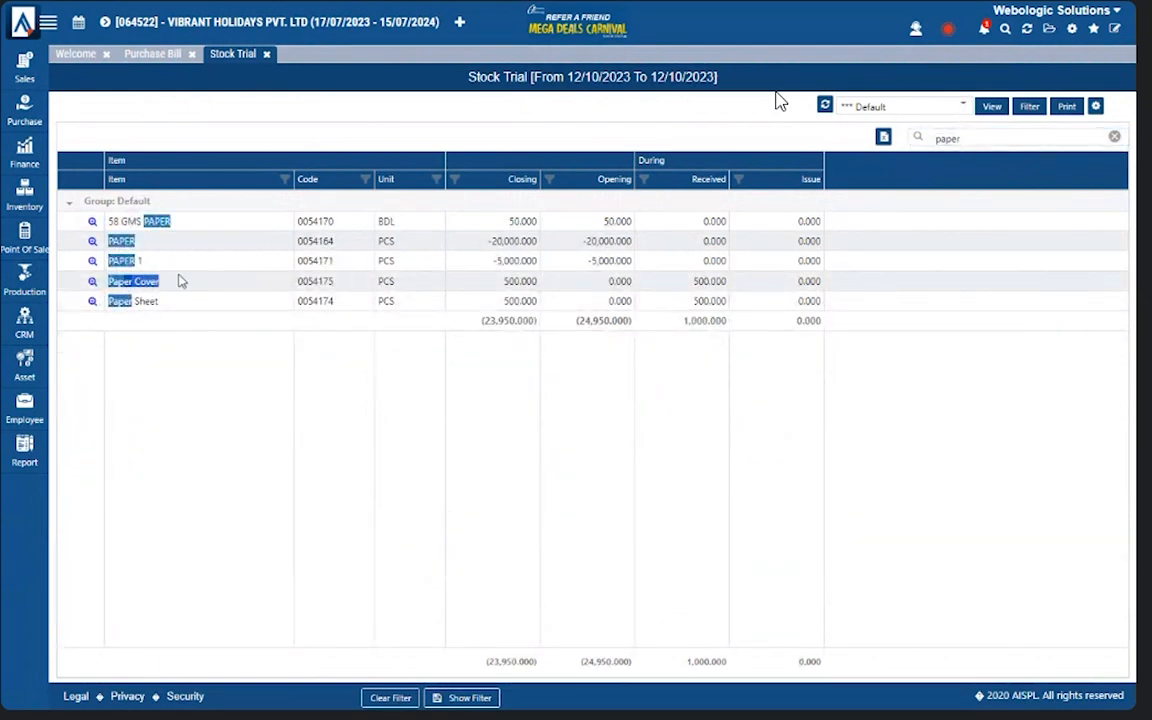
pyautogui.doubleClick(519, 281)
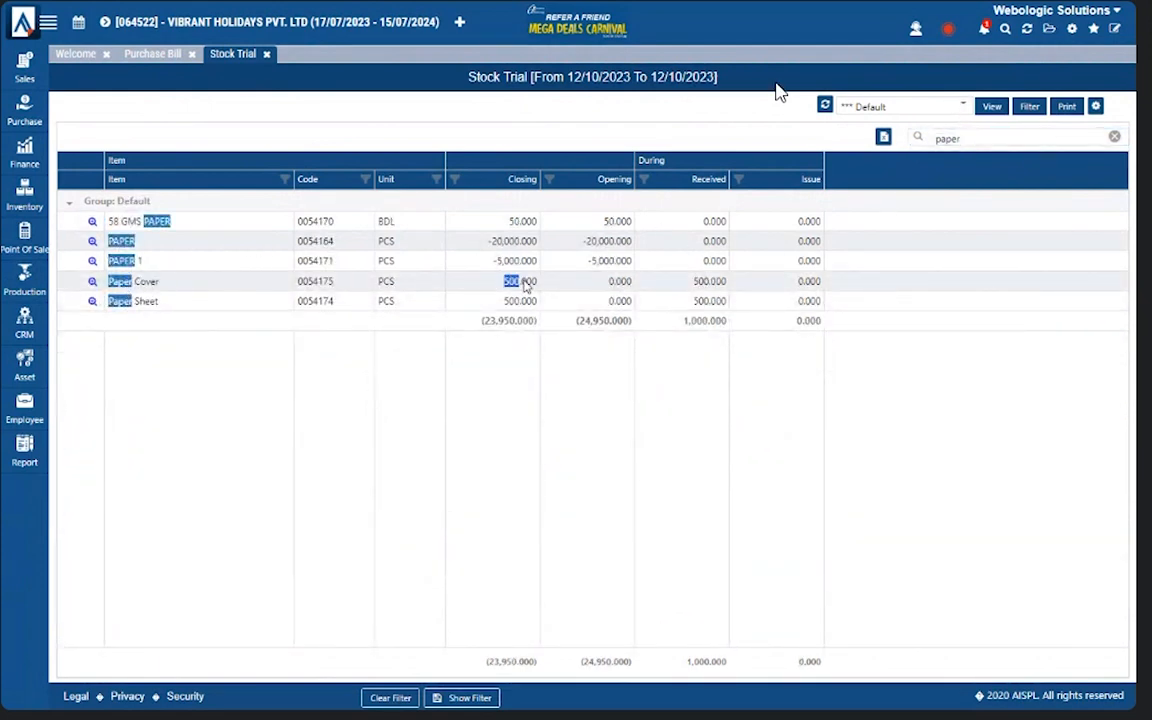
pyautogui.doubleClick(146, 302)
pyautogui.click(267, 54)
pyautogui.click(188, 54)
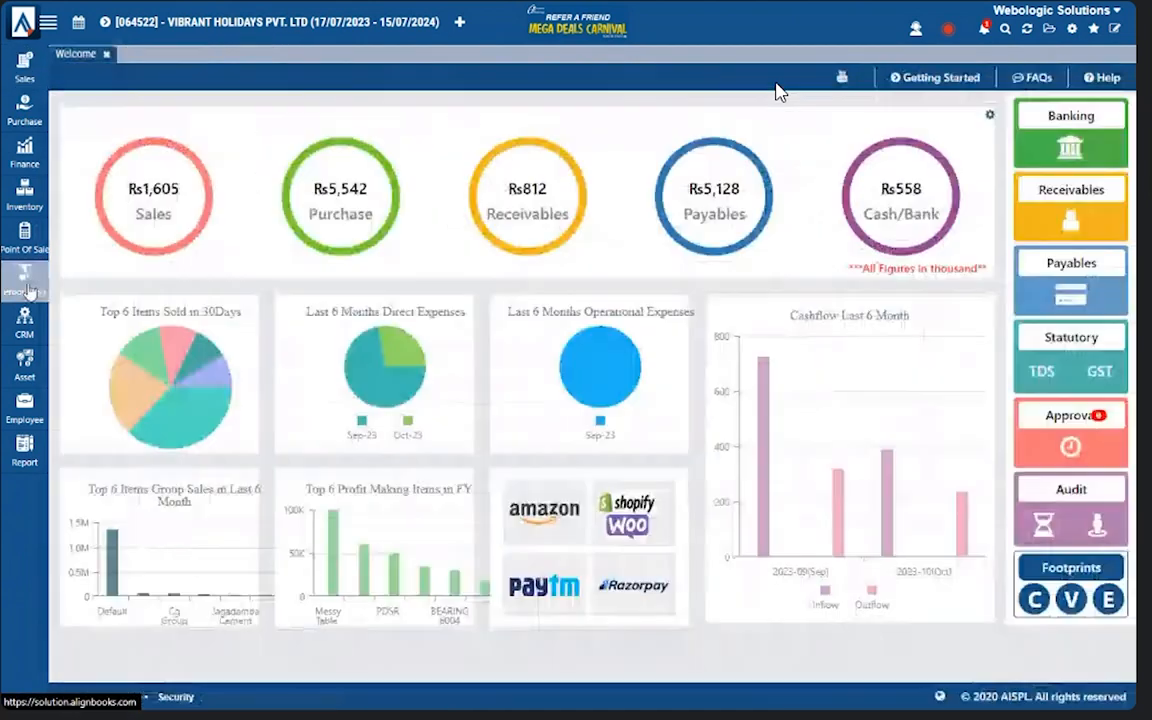
# - Start a new bill of material in the Production module and enter Copy Formulae as its description
pyautogui.moveTo(28, 290)
pyautogui.click(90, 266)
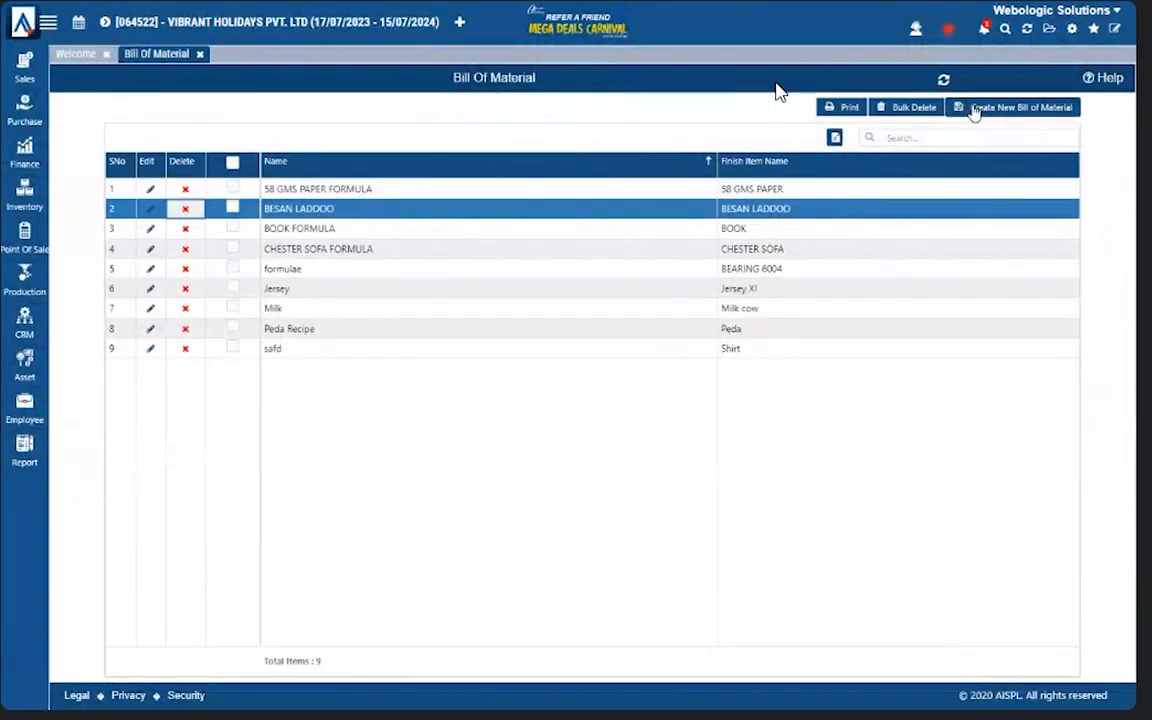
pyautogui.click(973, 108)
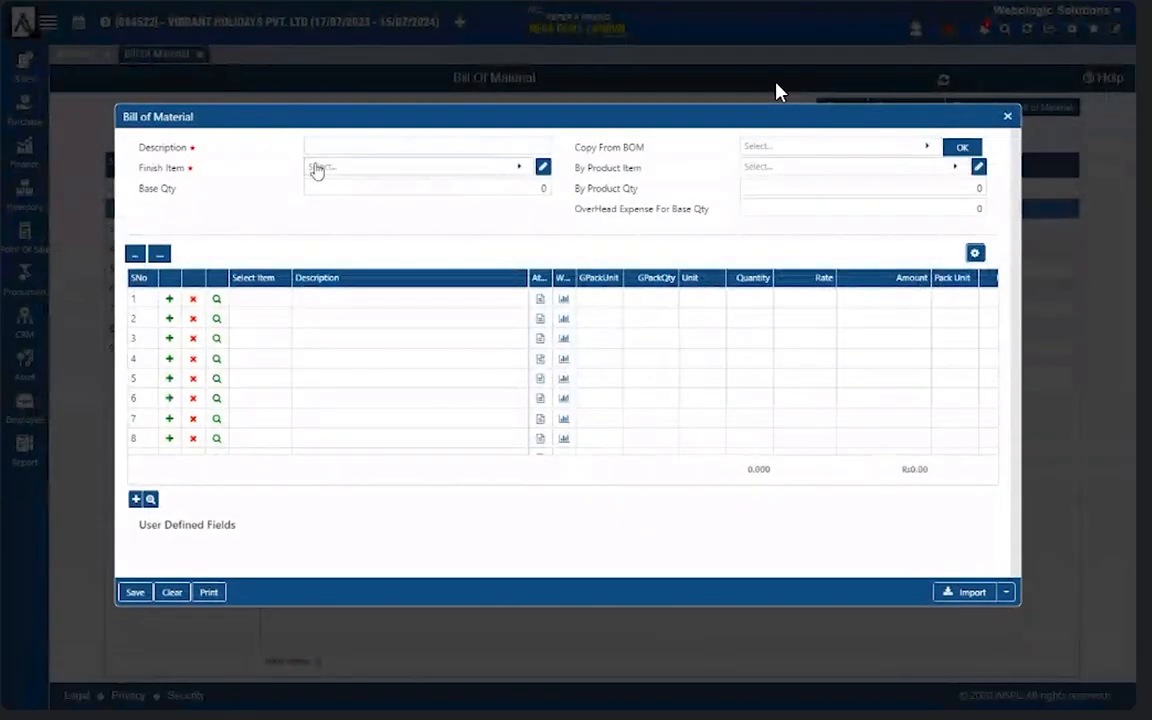
pyautogui.click(312, 145)
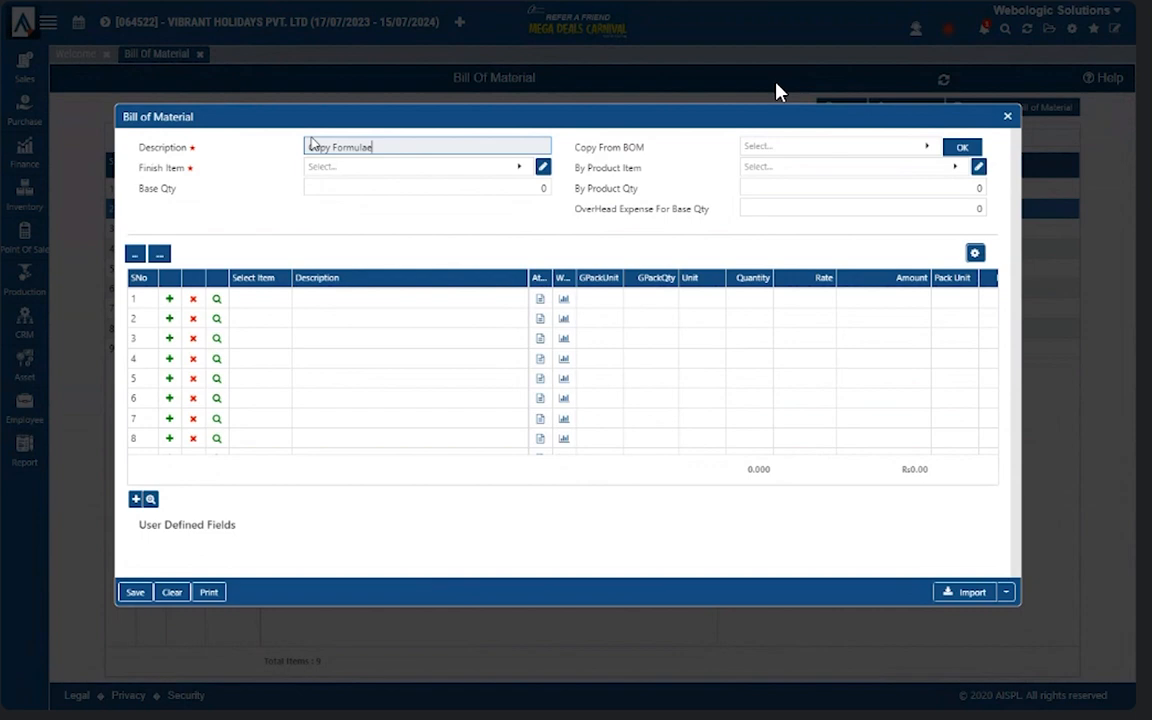
# - Choose Naturaj Copy as the finish item of the bill of material and set the base quantity to 1
pyautogui.click(342, 178)
pyautogui.write('nau')
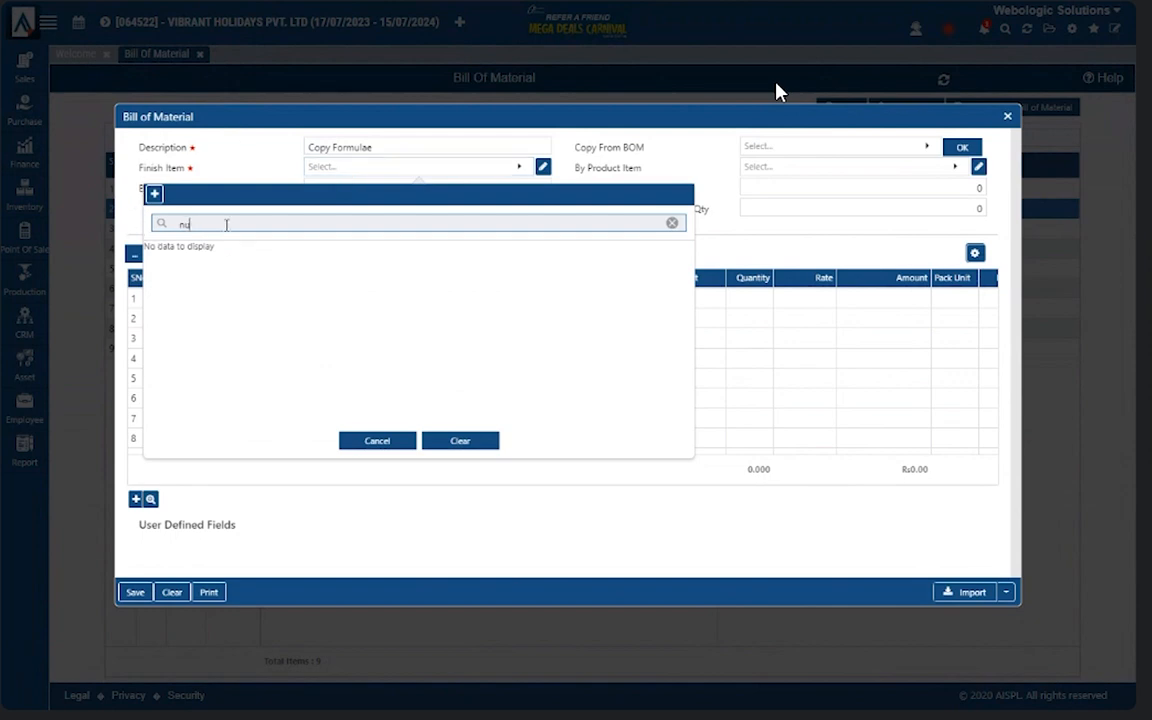
pyautogui.write('t')
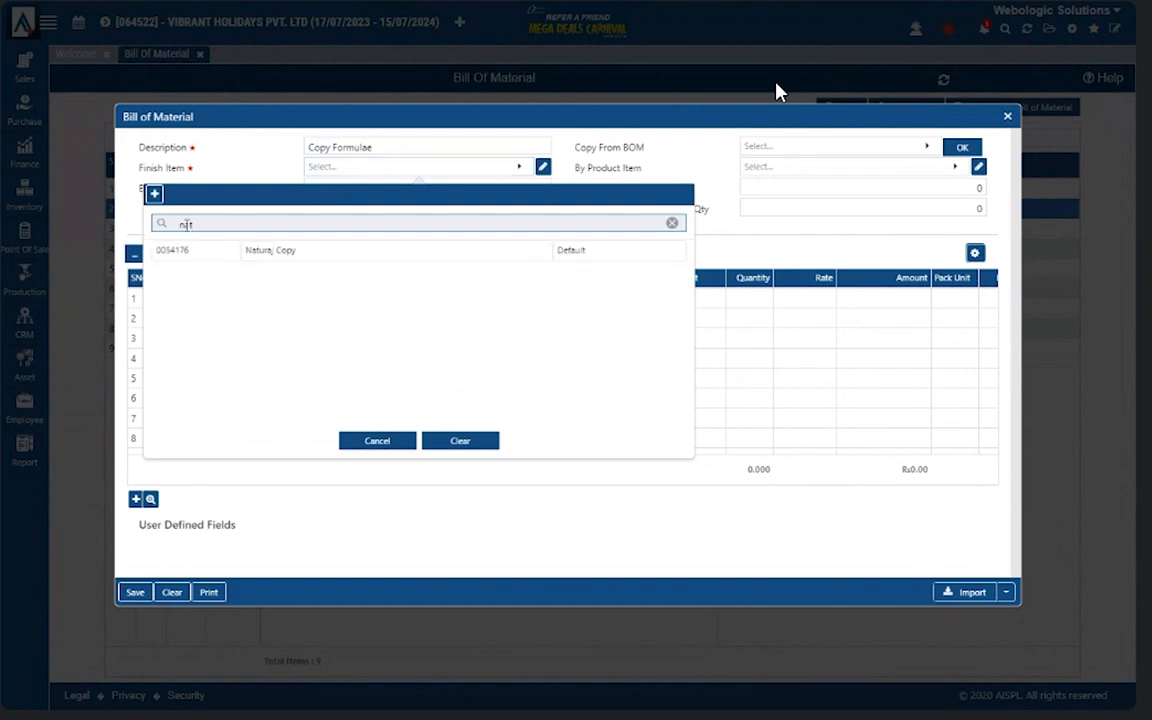
pyautogui.click(214, 252)
pyautogui.click(520, 187)
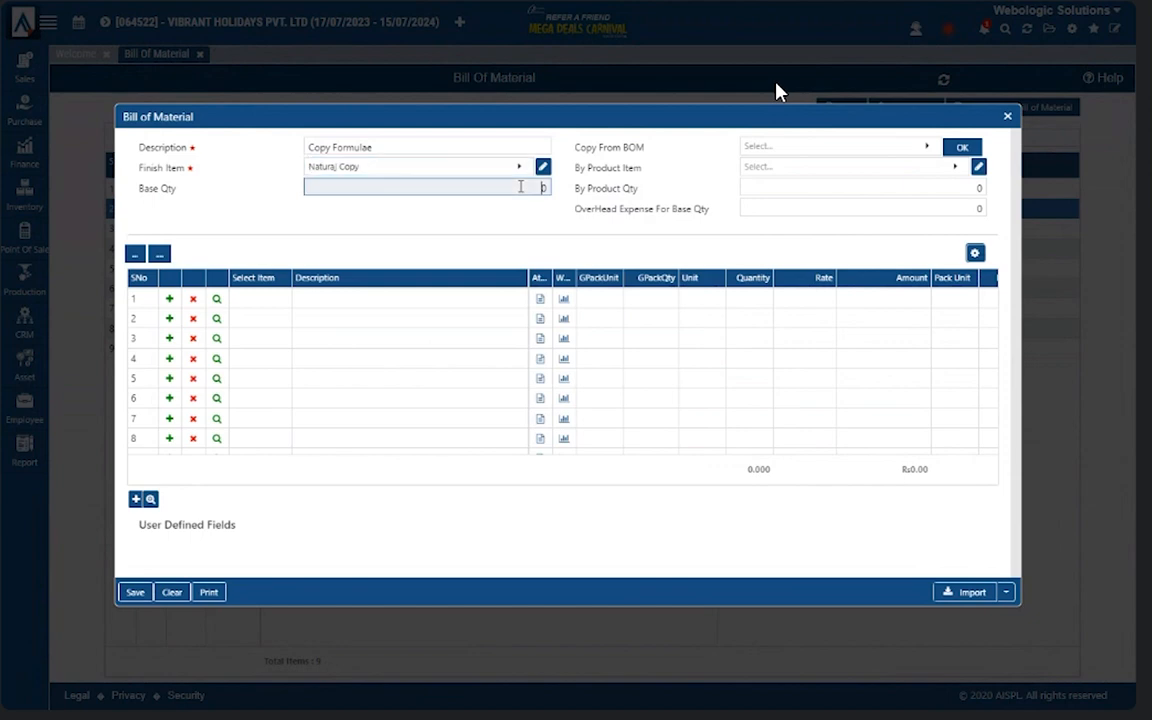
pyautogui.write('1')
pyautogui.click(583, 530)
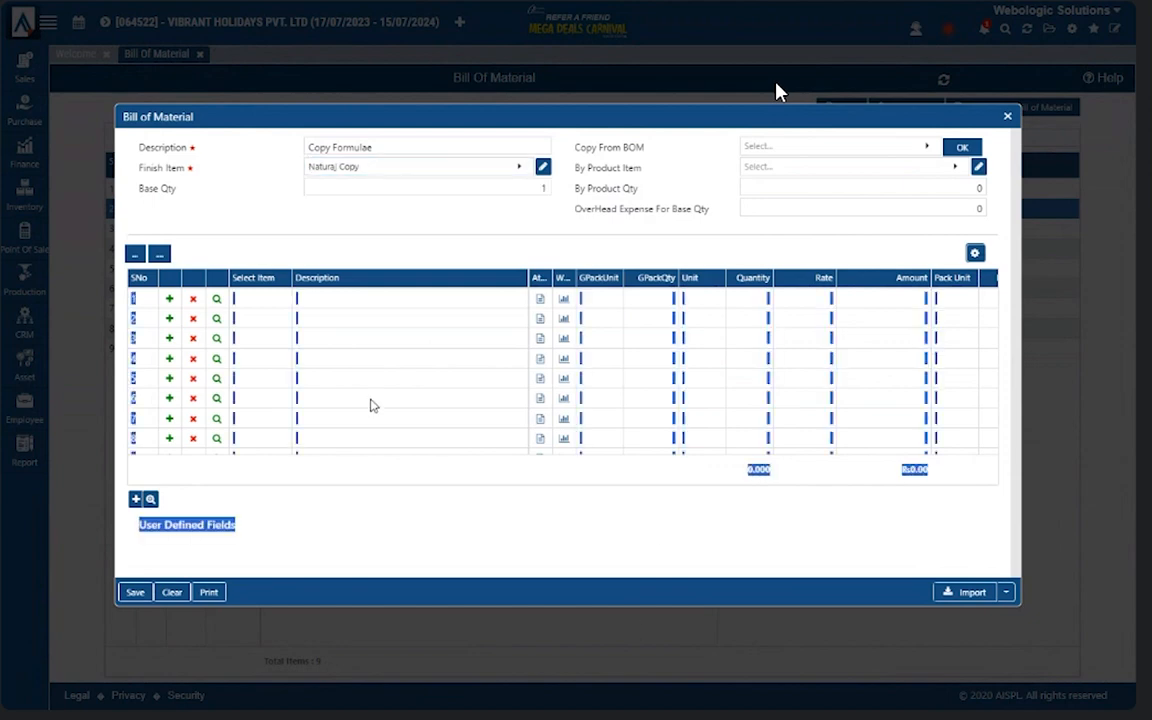
# - Add Paper Sheet as the first raw material of the bill of material with a quantity of 55
pyautogui.click(283, 301)
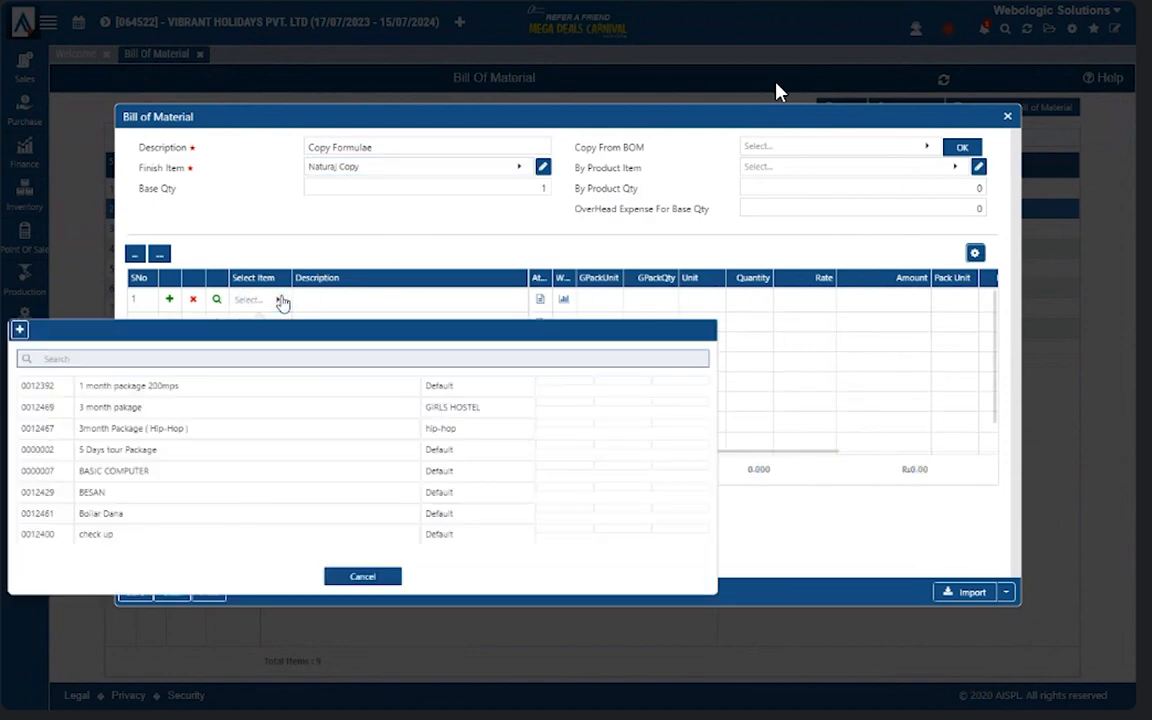
pyautogui.write('paper')
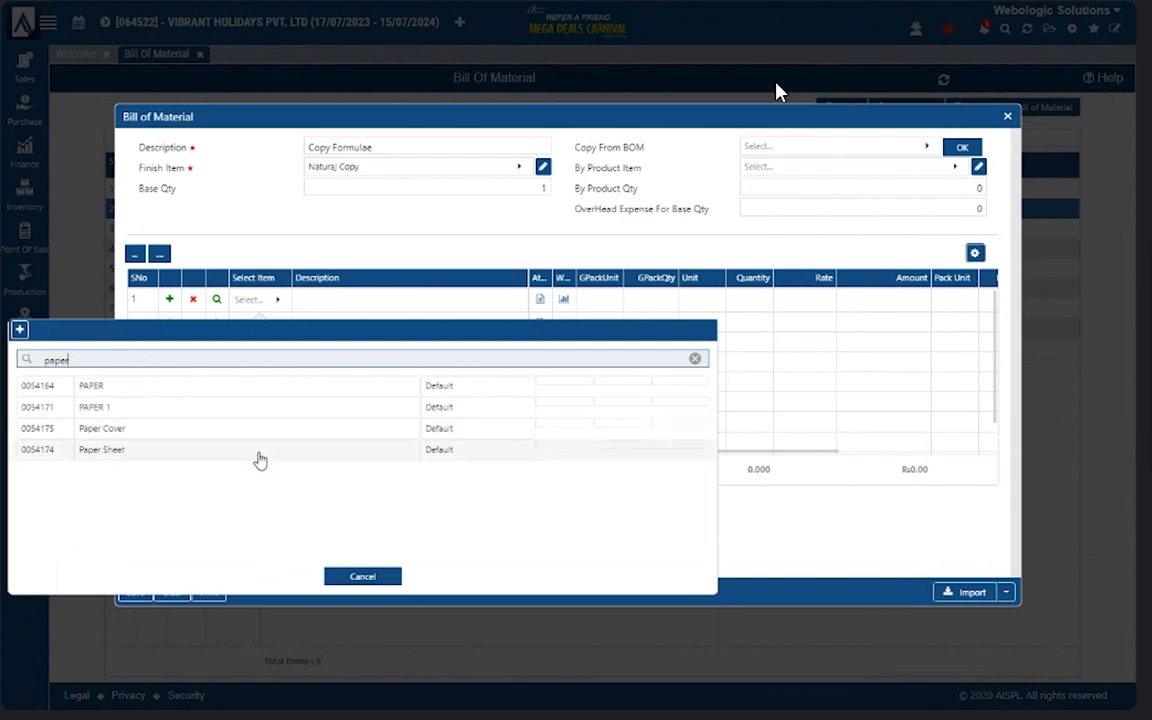
pyautogui.click(240, 453)
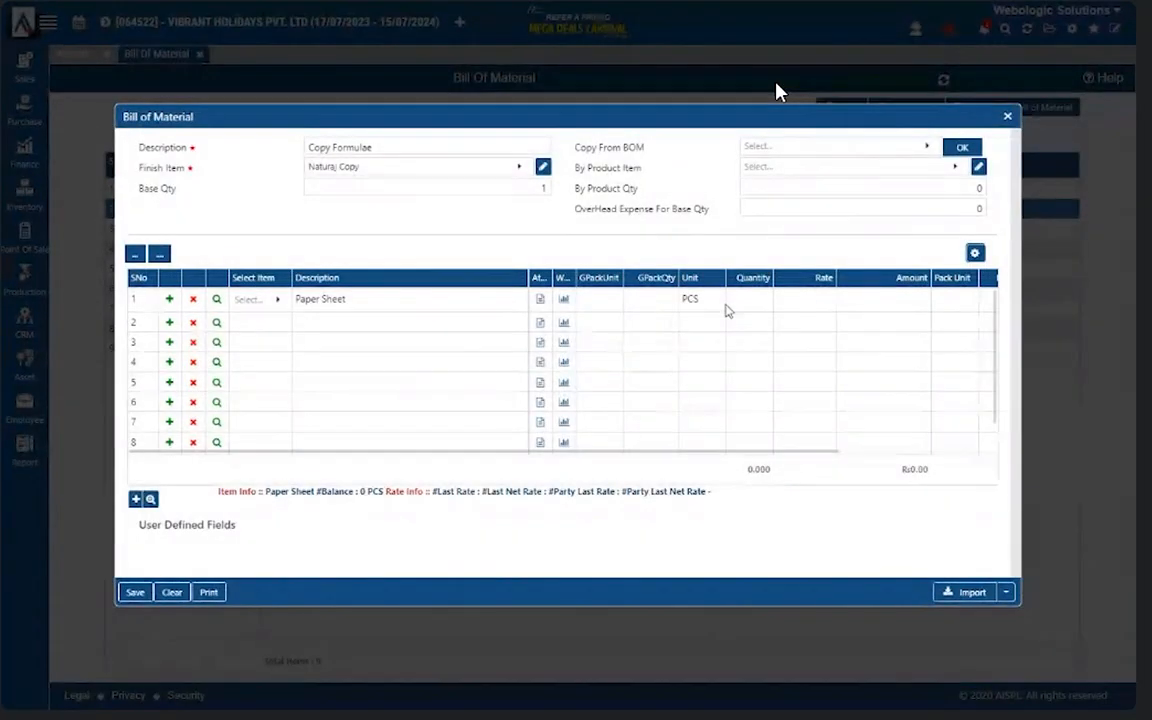
pyautogui.click(747, 303)
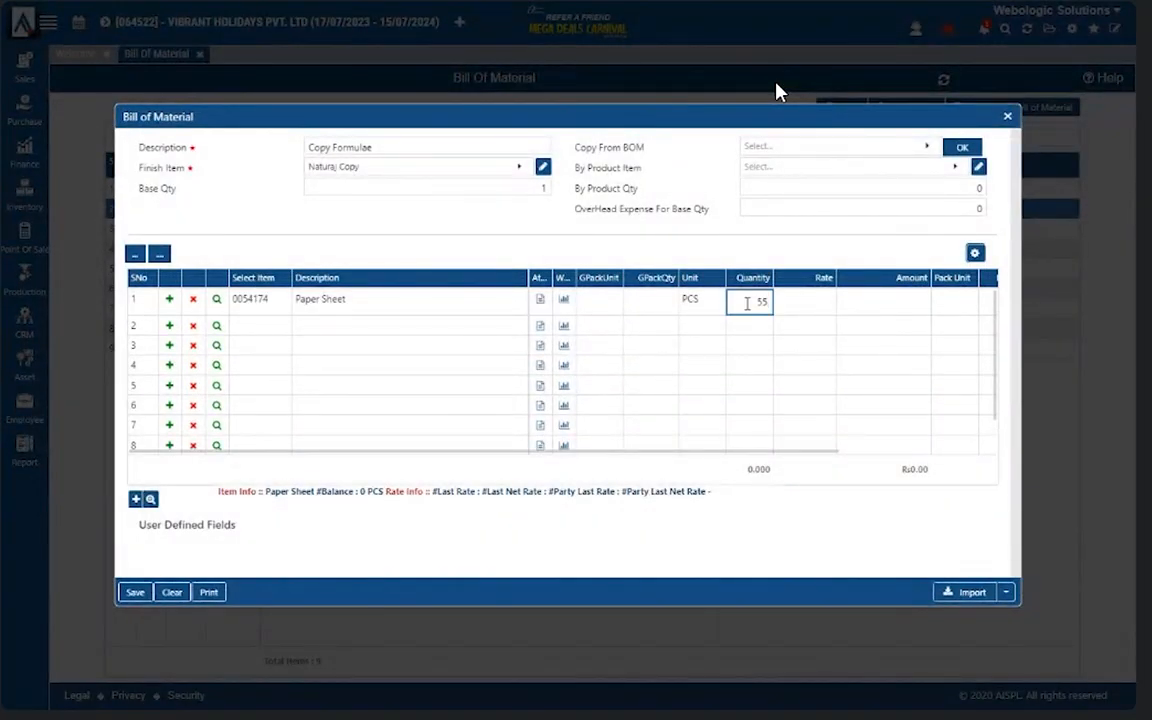
pyautogui.write('55')
pyautogui.press('Return')
# - Add Paper Cover as the second raw material with a quantity of 1, and save the bill of material
pyautogui.click(244, 320)
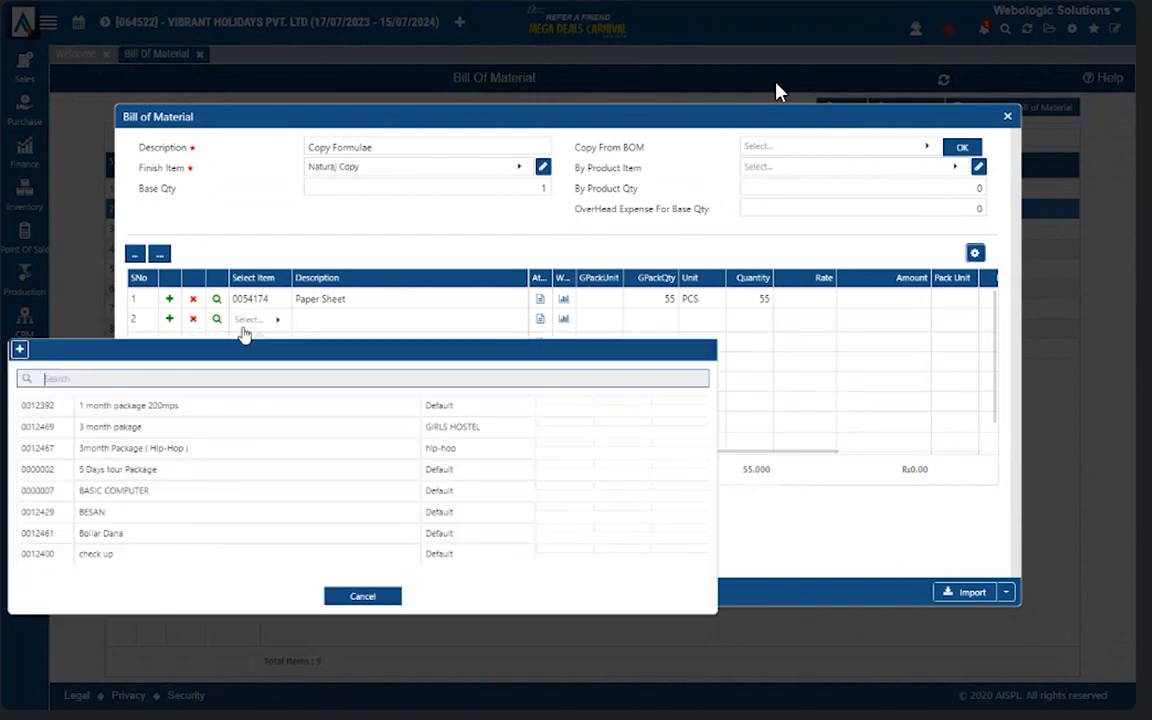
pyautogui.write('cover')
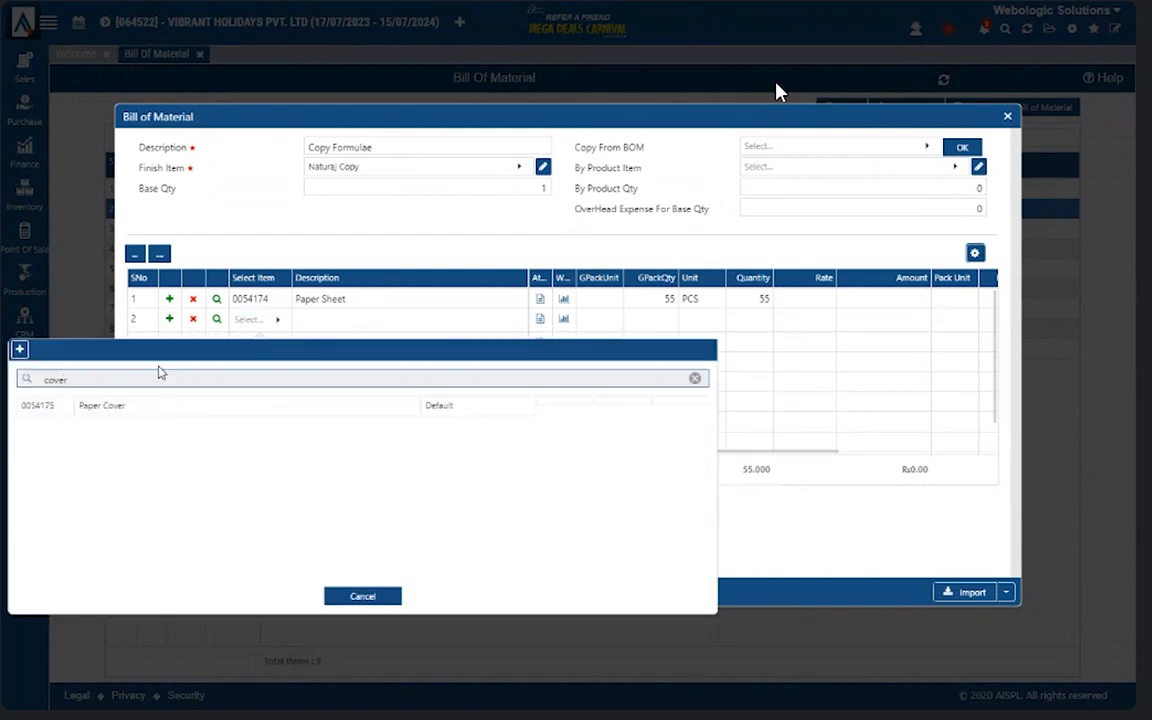
pyautogui.click(116, 410)
pyautogui.click(741, 323)
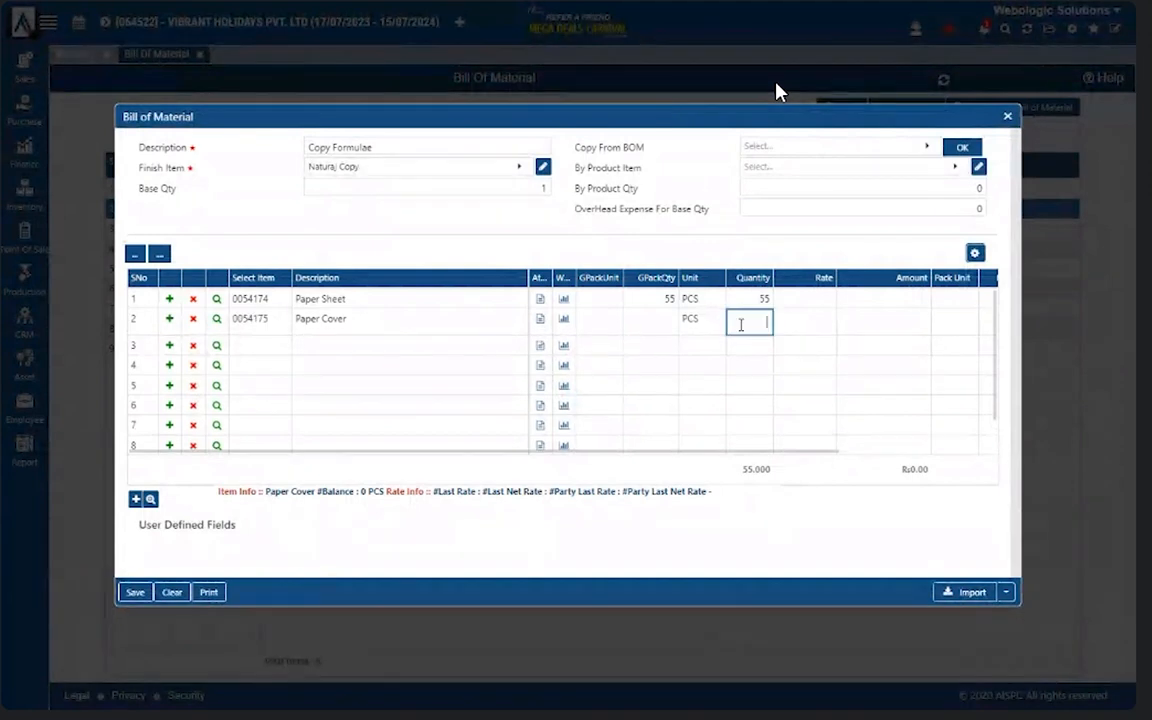
pyautogui.write('1')
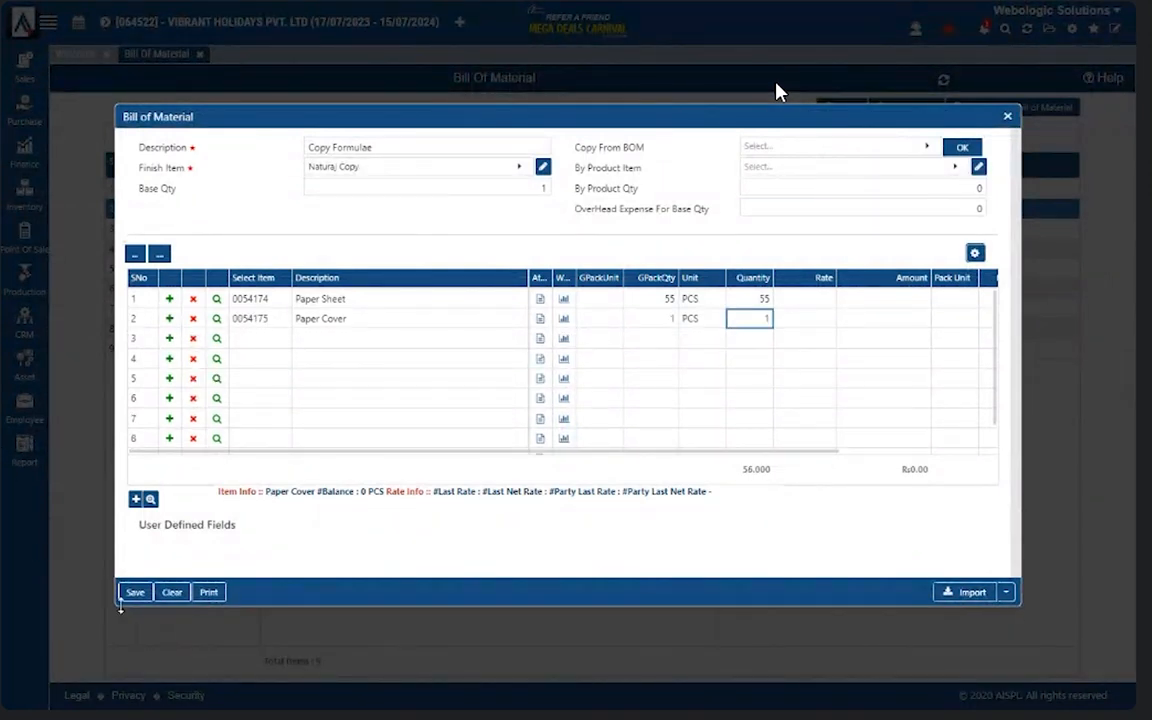
pyautogui.click(133, 593)
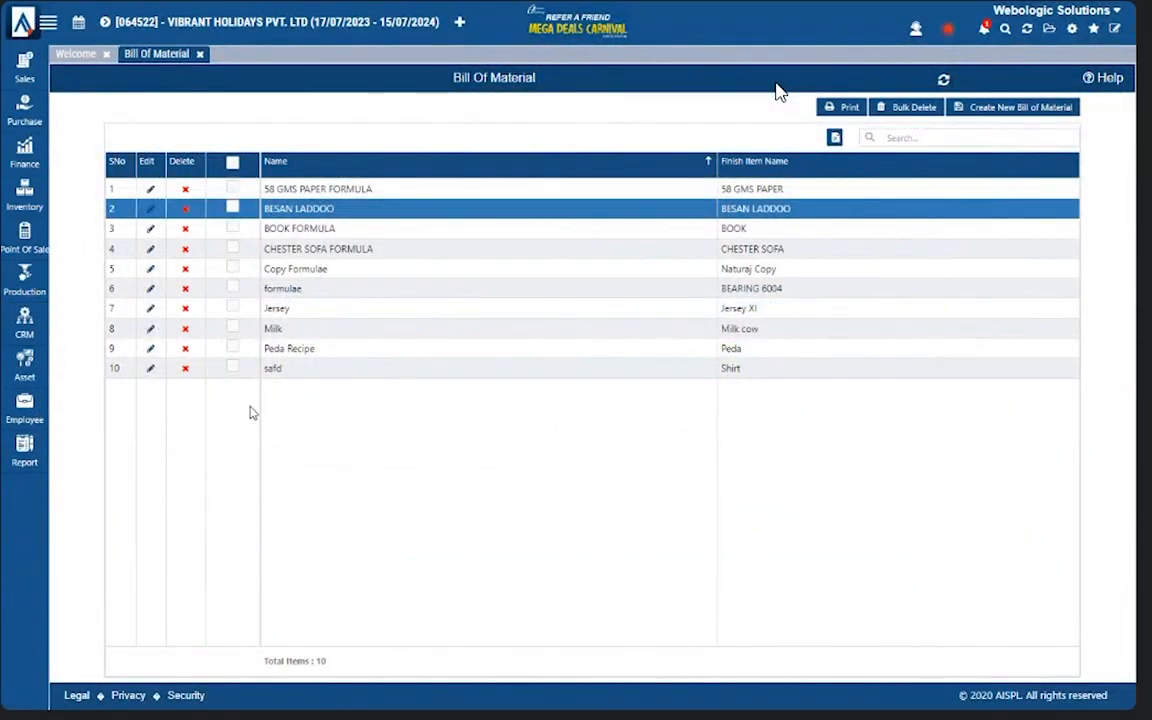
# - Start a Production Assembling voucher with FACTORY as the production floor and Naturaj Copy as the finish item
pyautogui.click(28, 280)
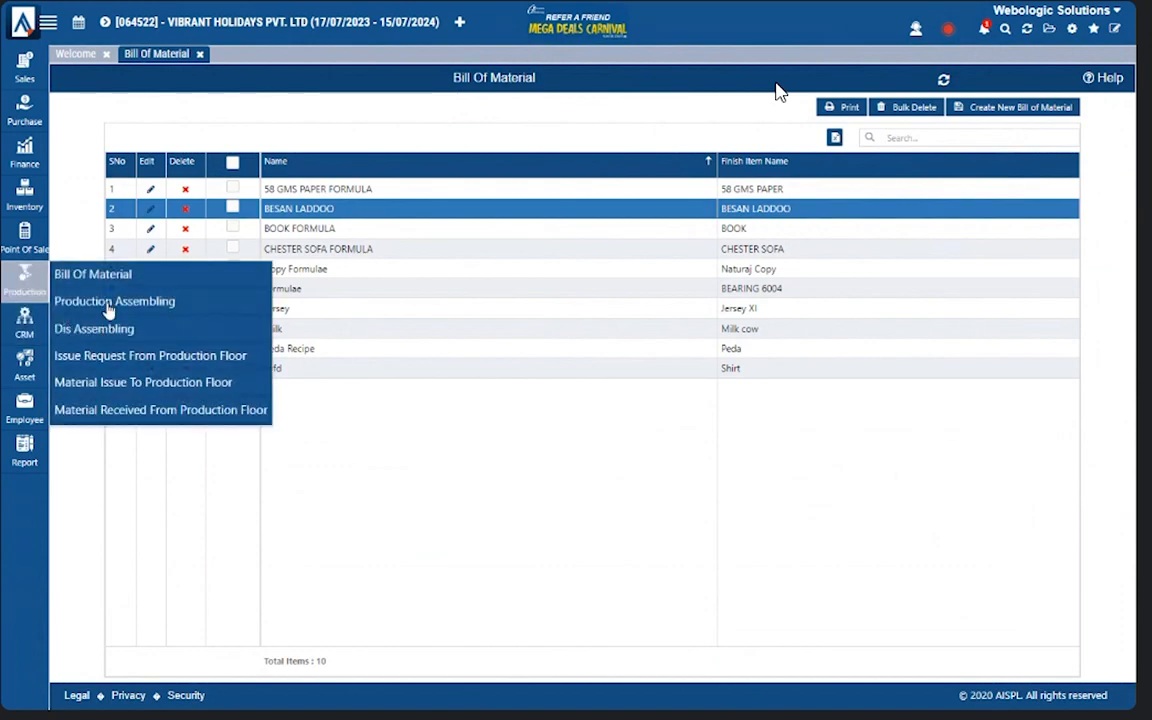
pyautogui.click(108, 306)
pyautogui.click(333, 122)
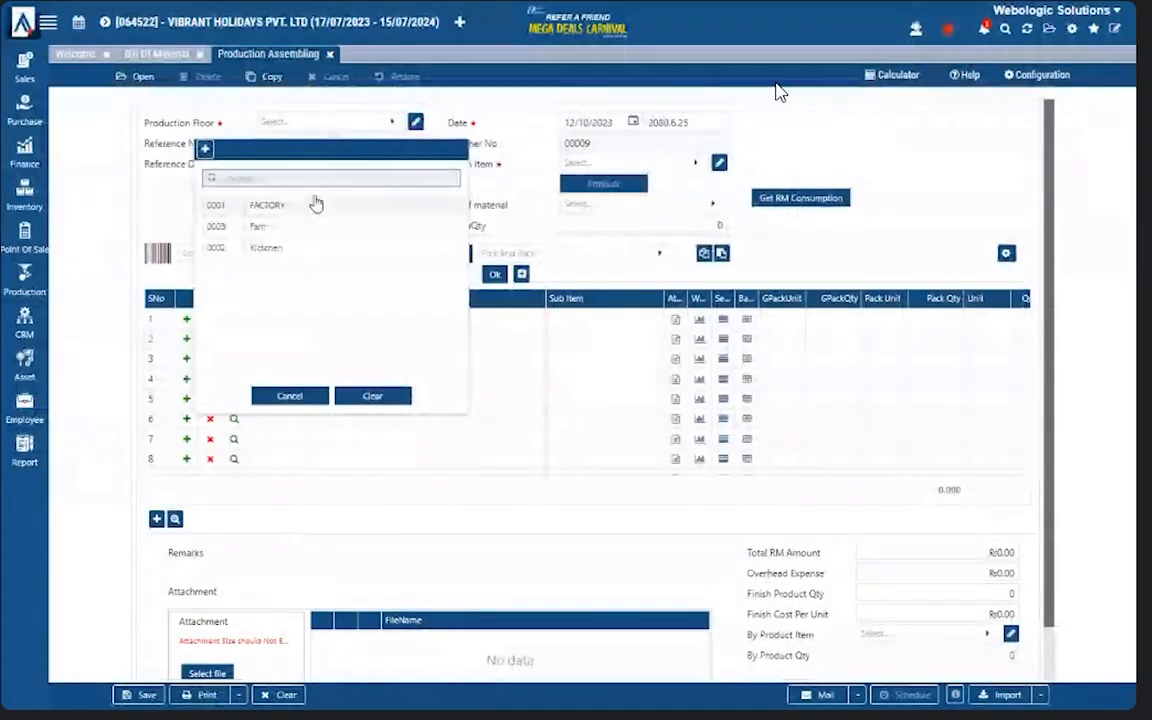
pyautogui.click(316, 203)
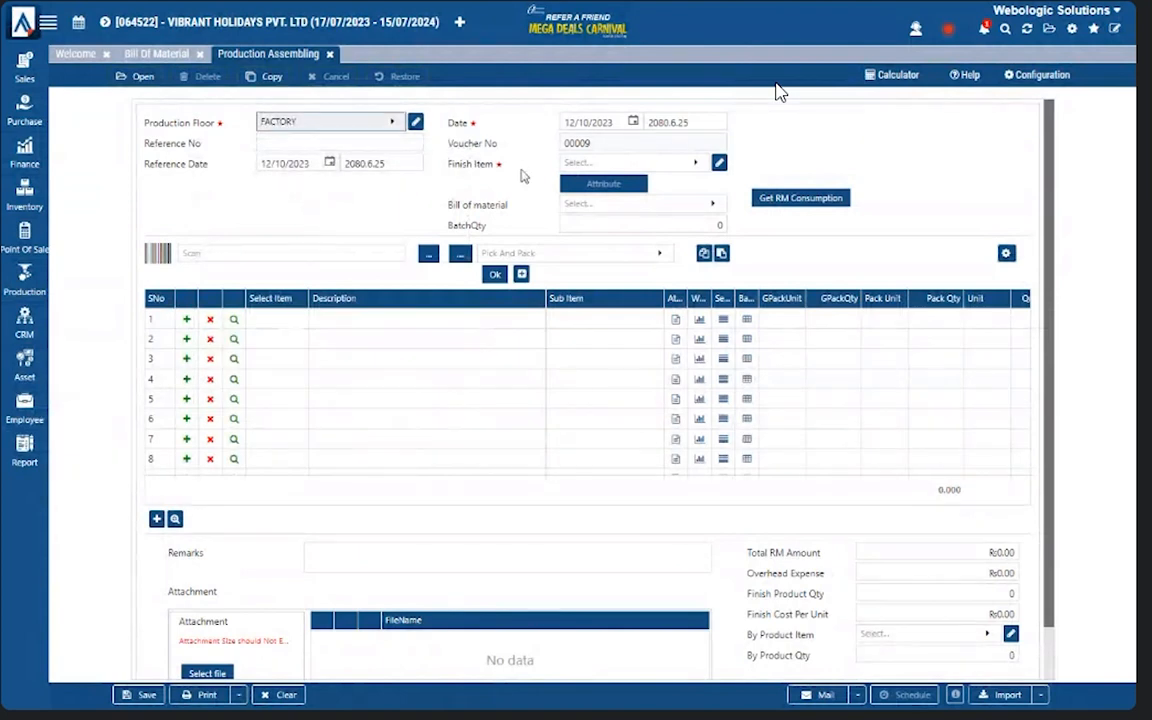
pyautogui.click(566, 168)
pyautogui.write('nat')
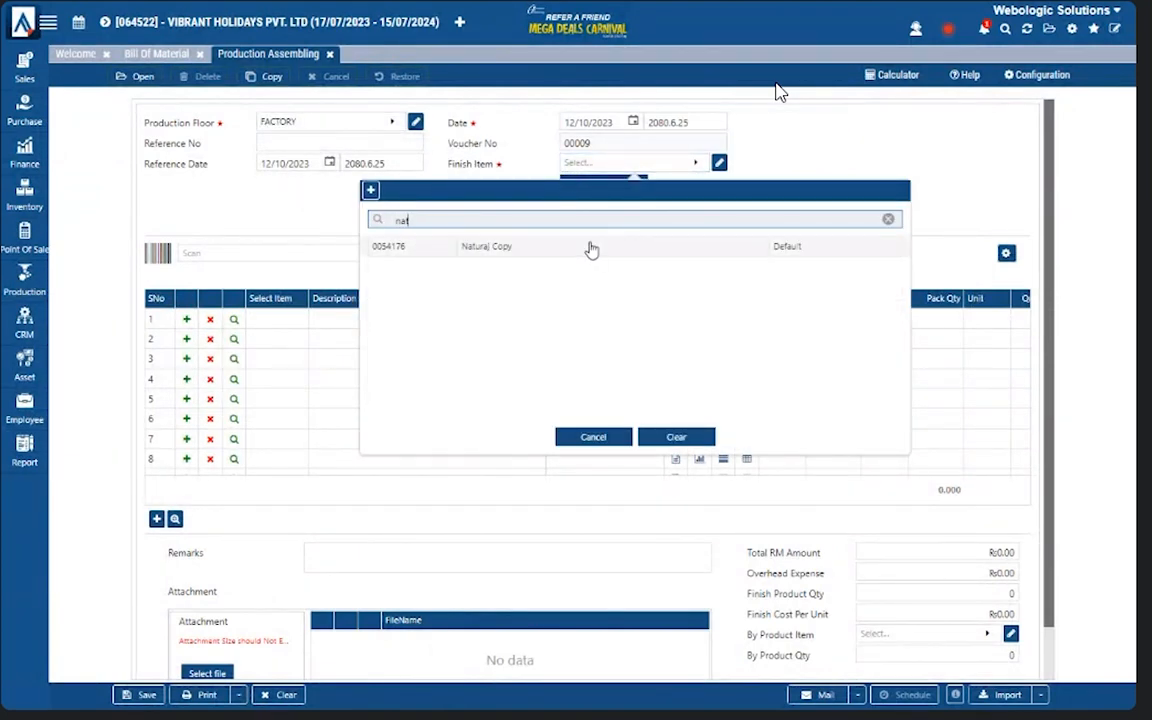
pyautogui.click(588, 249)
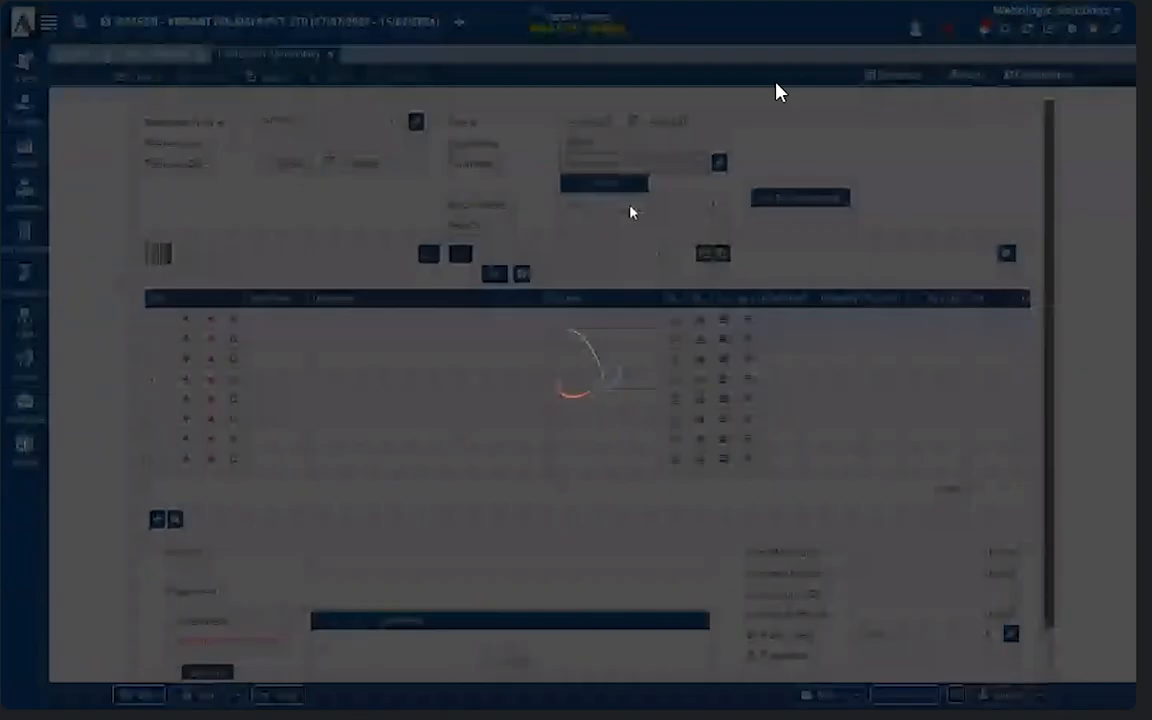
# - Select the Copy Formulae bill of material, set the batch quantity to 50, and fetch the raw material consumption
pyautogui.click(631, 208)
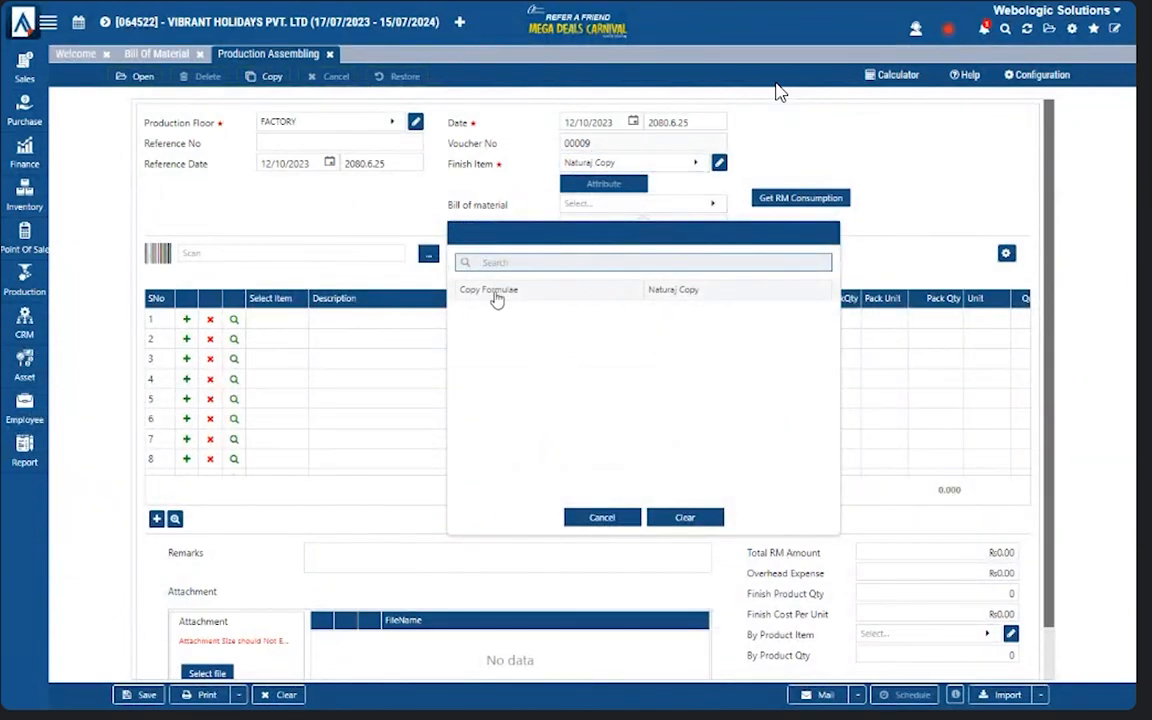
pyautogui.click(497, 300)
pyautogui.click(706, 221)
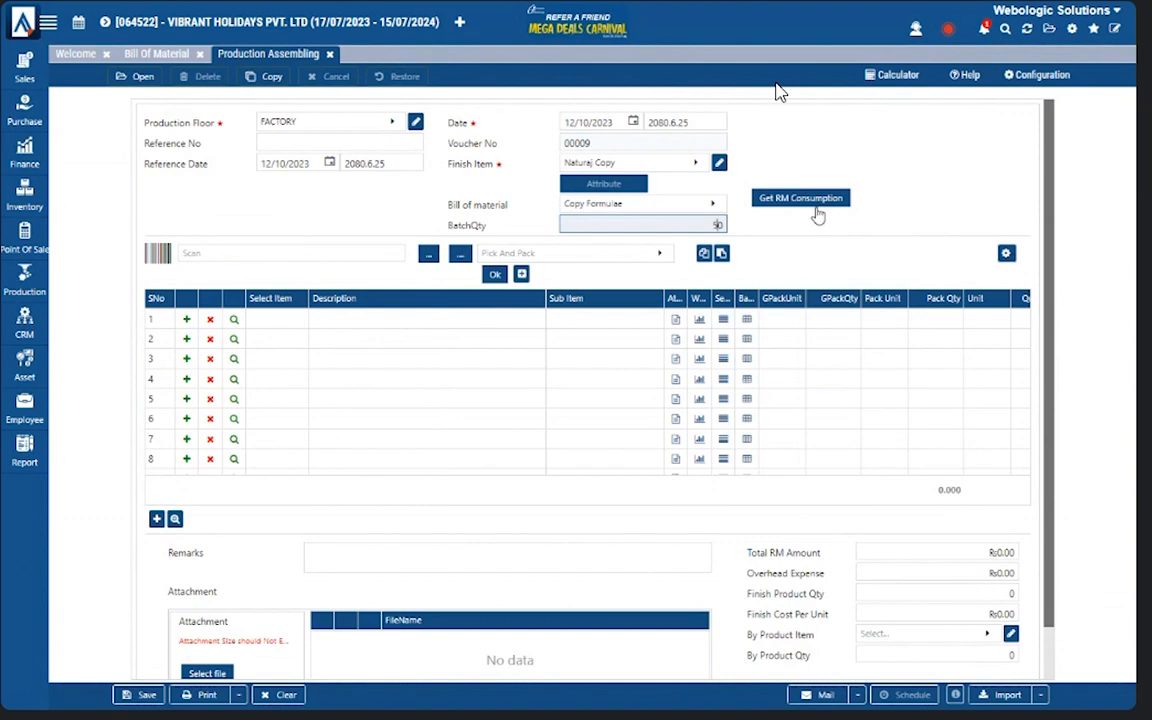
pyautogui.click(818, 198)
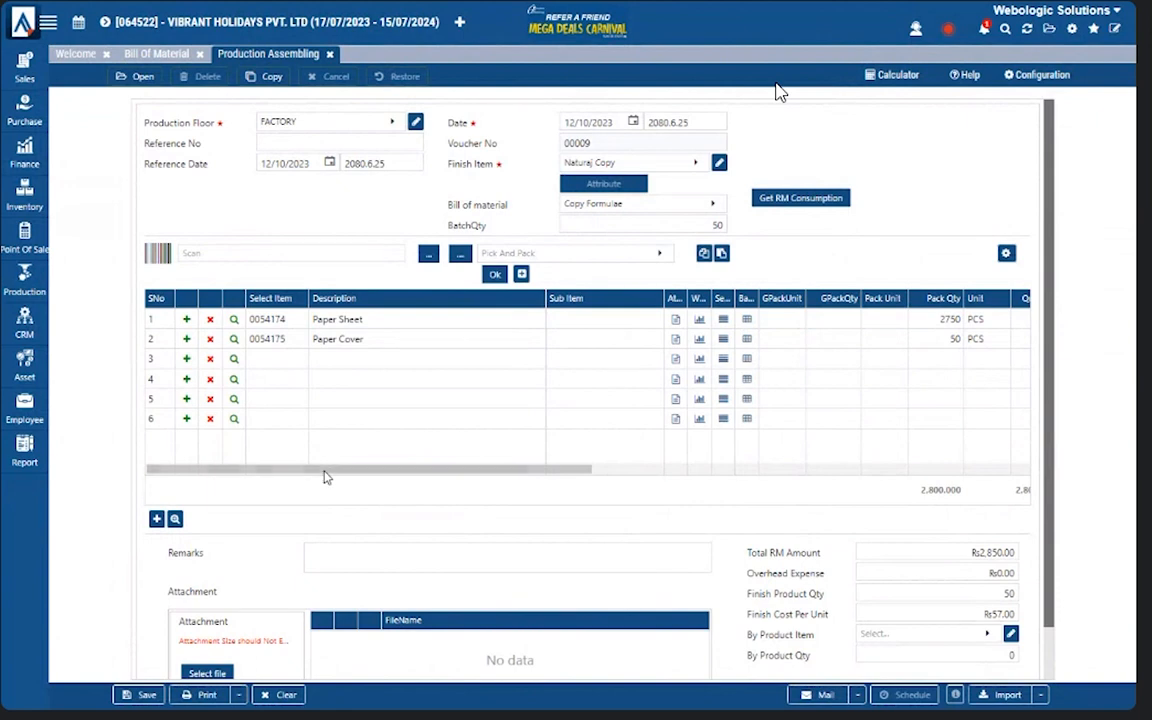
# - Review the raw materials' quantities and rates in the production voucher, then save and close the voucher
pyautogui.moveTo(325, 471); pyautogui.dragTo(332, 471)
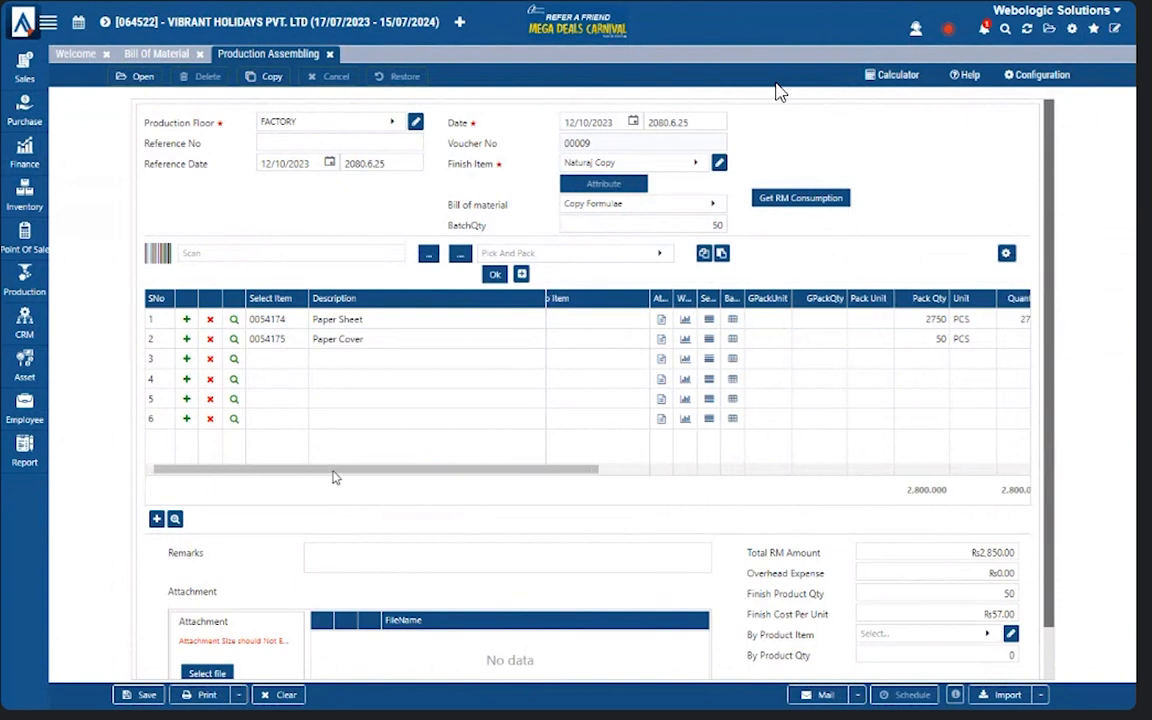
pyautogui.click(929, 319)
pyautogui.click(944, 318)
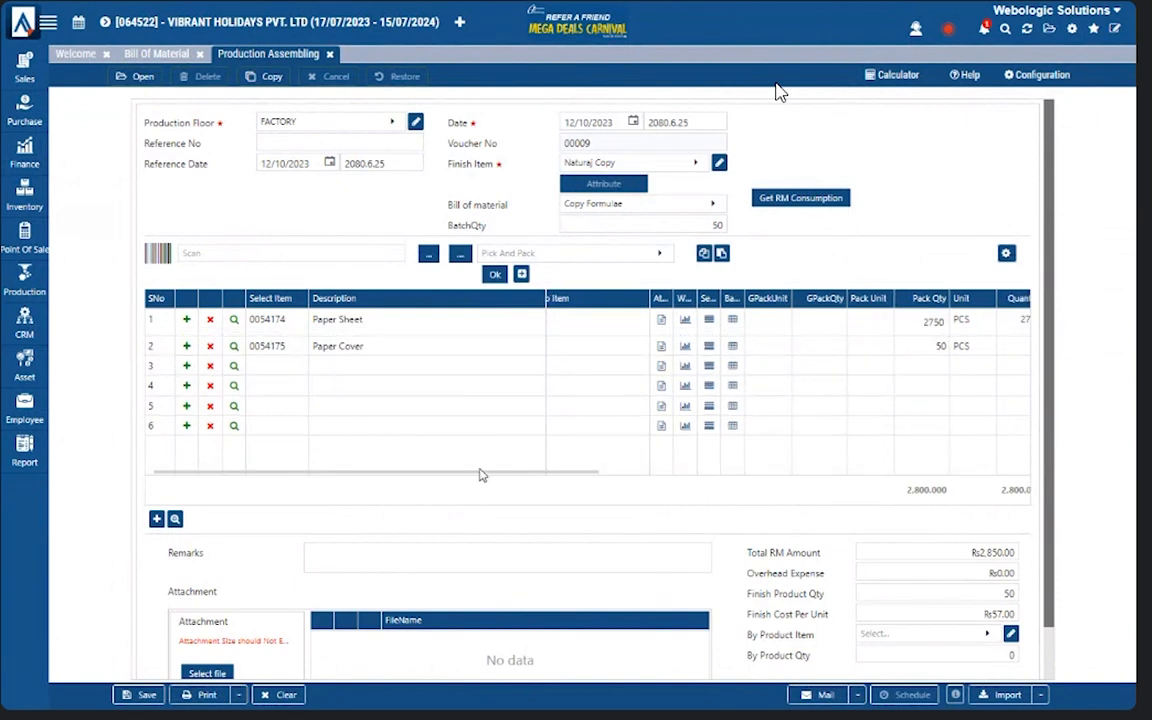
pyautogui.moveTo(481, 475); pyautogui.dragTo(543, 473)
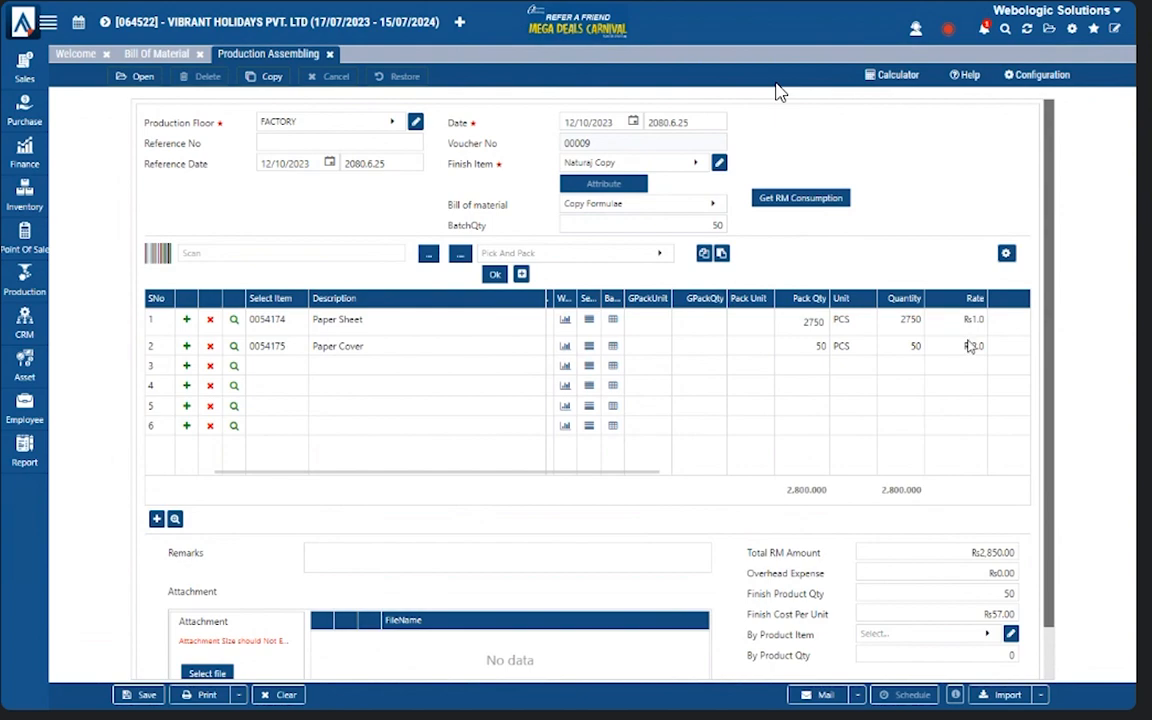
pyautogui.click(136, 694)
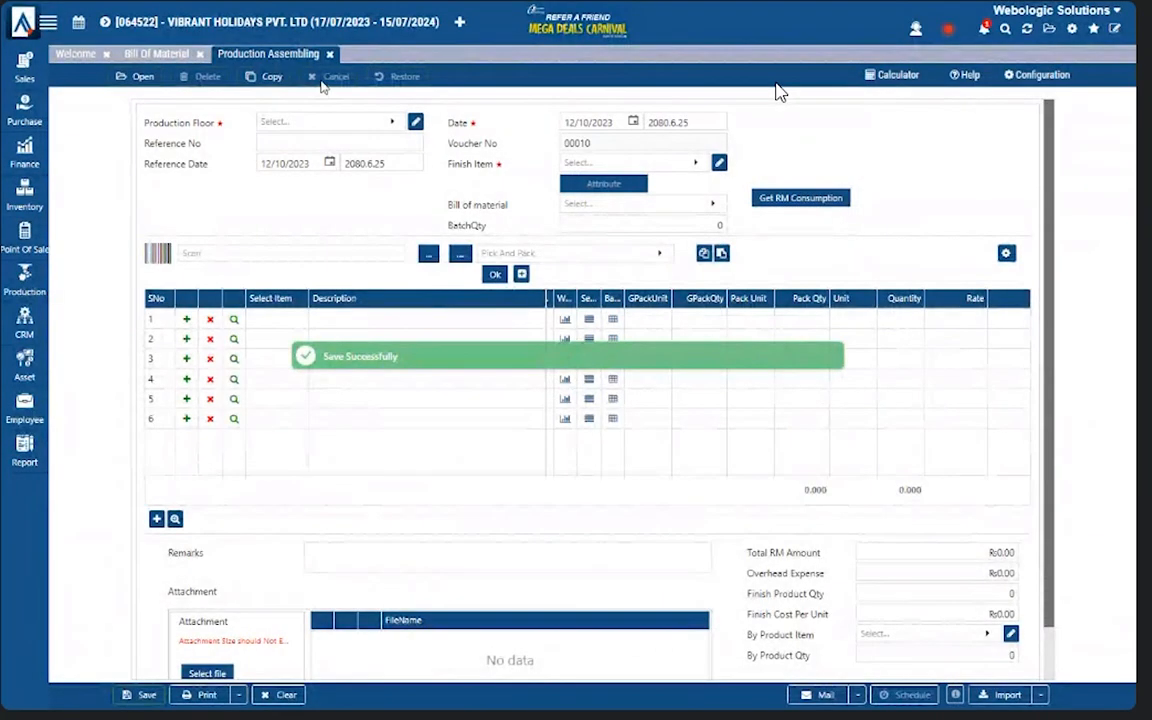
pyautogui.click(331, 55)
# - View the Stock Trial report, search it for paper, and examine the closing, received and issued stock of Paper Cover and Paper Sheet
pyautogui.click(24, 450)
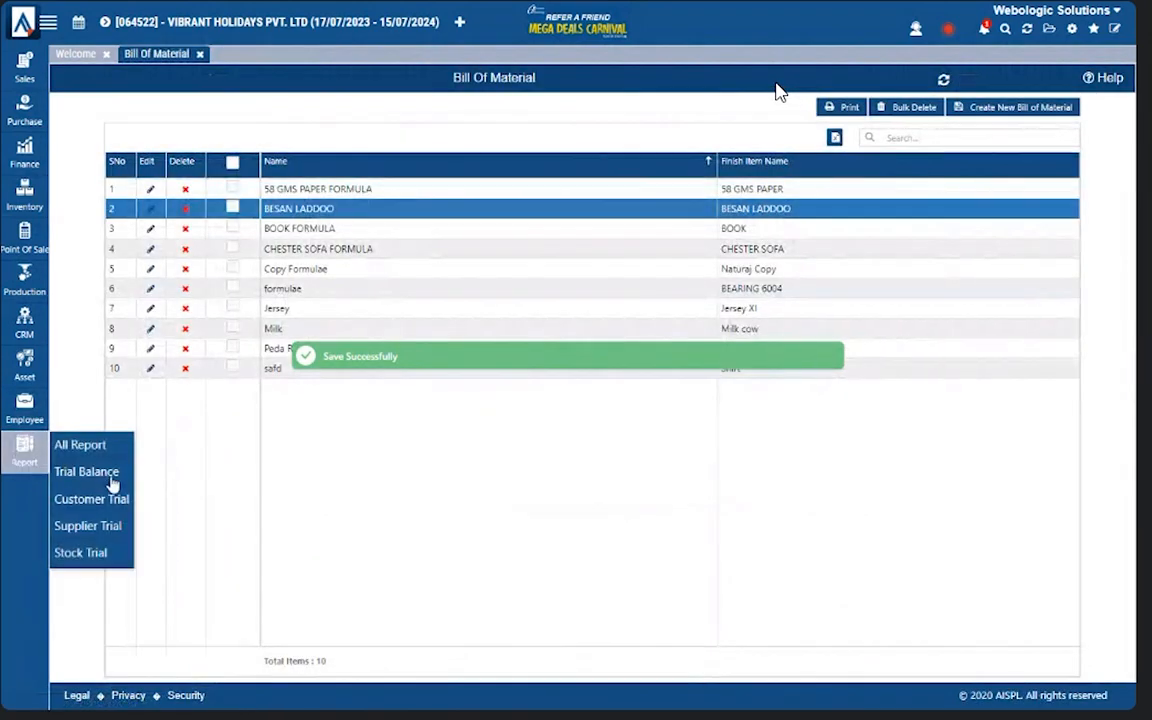
pyautogui.click(92, 551)
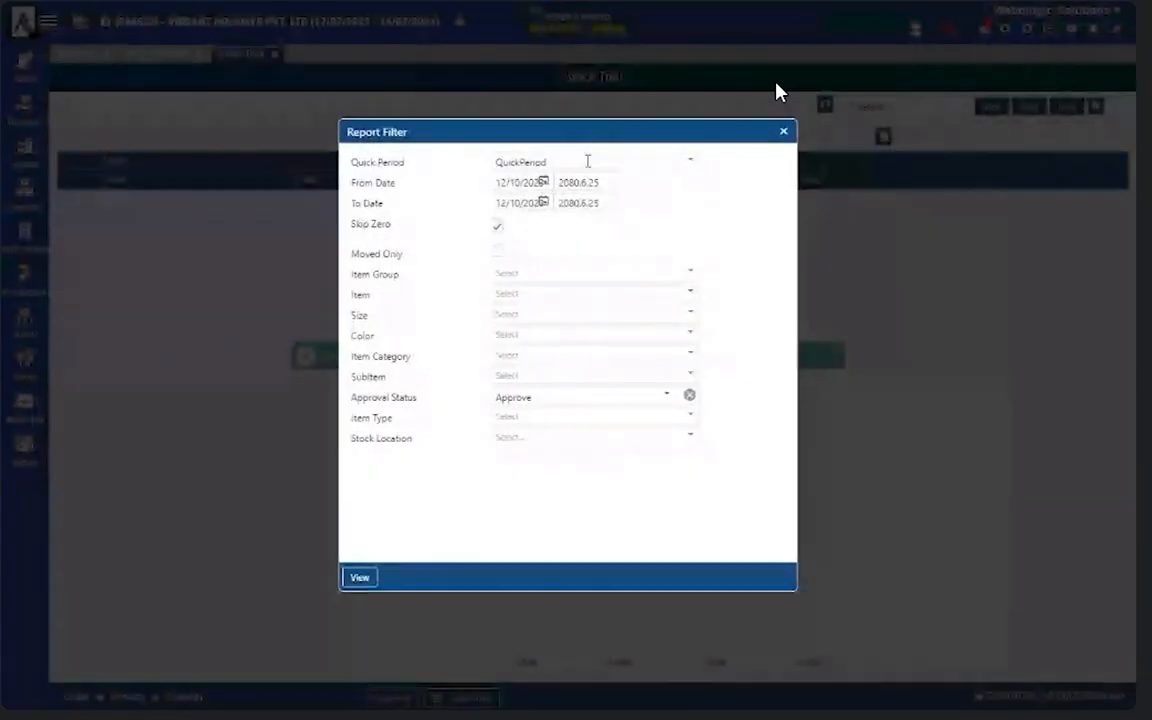
pyautogui.click(359, 577)
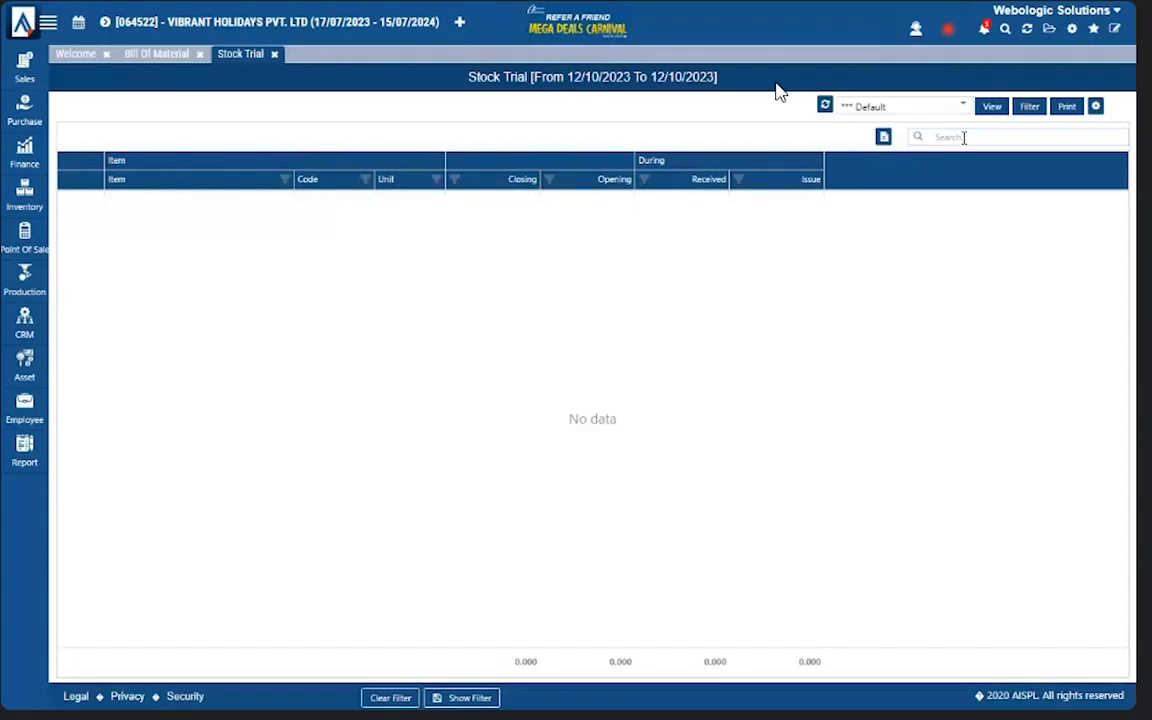
pyautogui.click(964, 138)
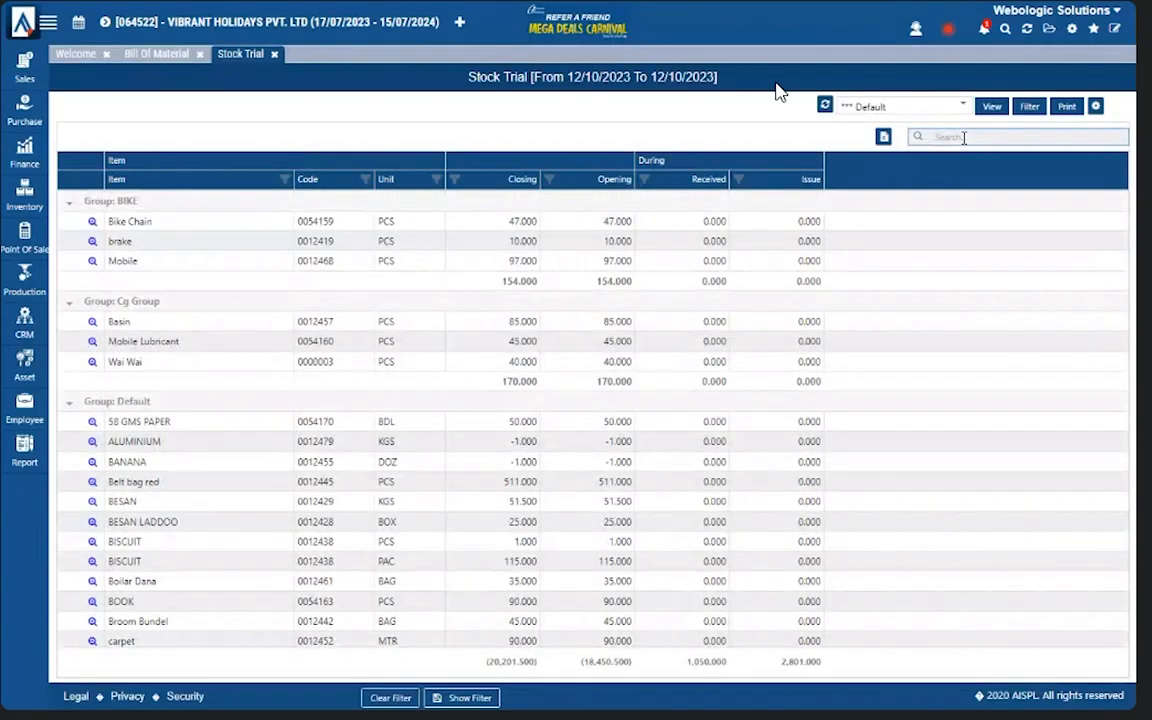
pyautogui.write('paper')
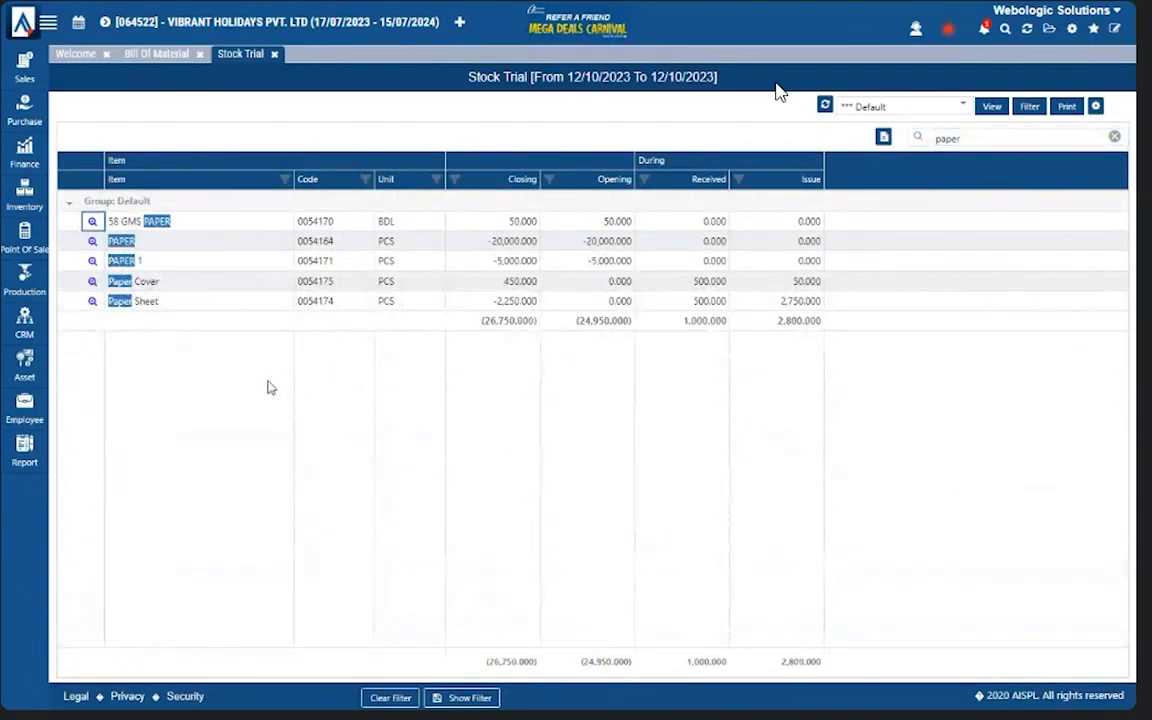
pyautogui.moveTo(504, 282); pyautogui.dragTo(527, 282)
pyautogui.moveTo(703, 281); pyautogui.dragTo(762, 280)
pyautogui.moveTo(108, 301); pyautogui.dragTo(160, 302)
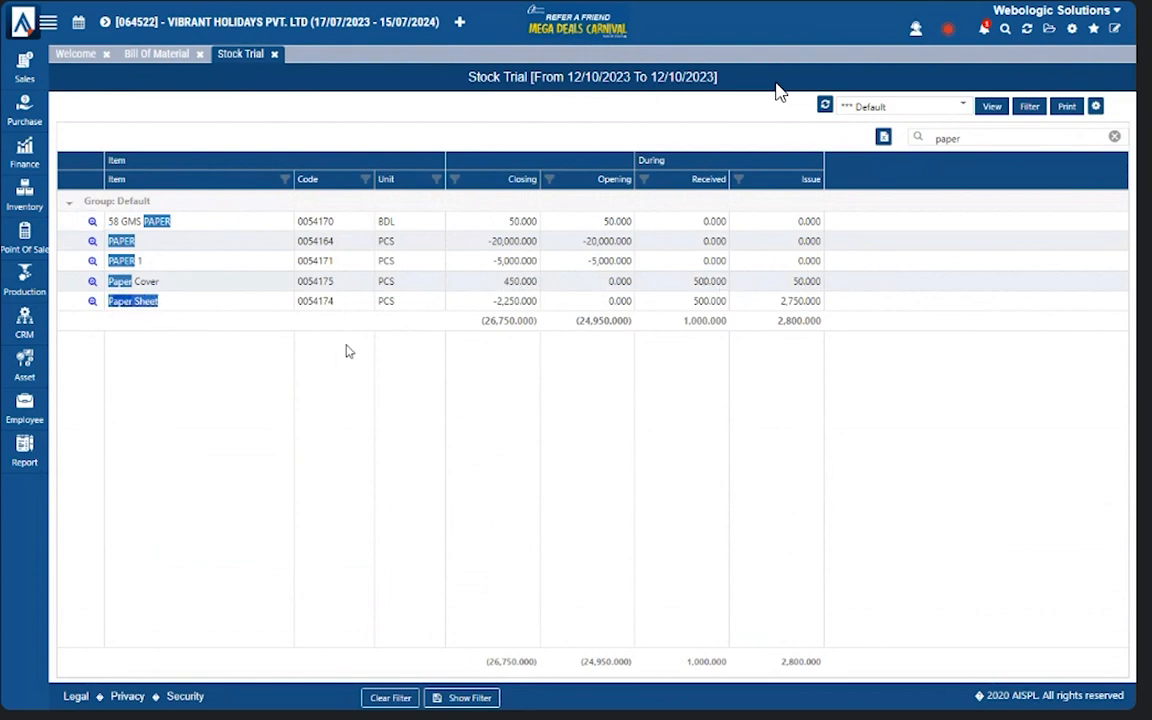
pyautogui.moveTo(493, 301); pyautogui.dragTo(521, 309)
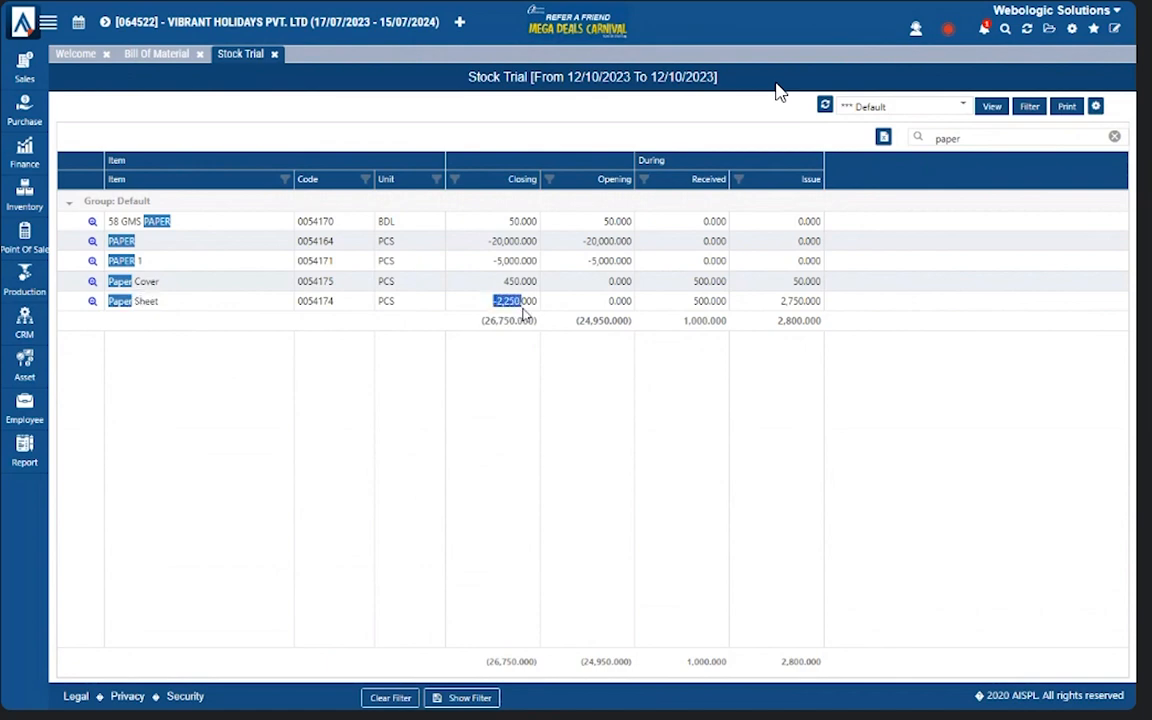
# - Examine the closing stock of Paper Sheet in the Stock Trial report
pyautogui.click(538, 455)
pyautogui.click(494, 301)
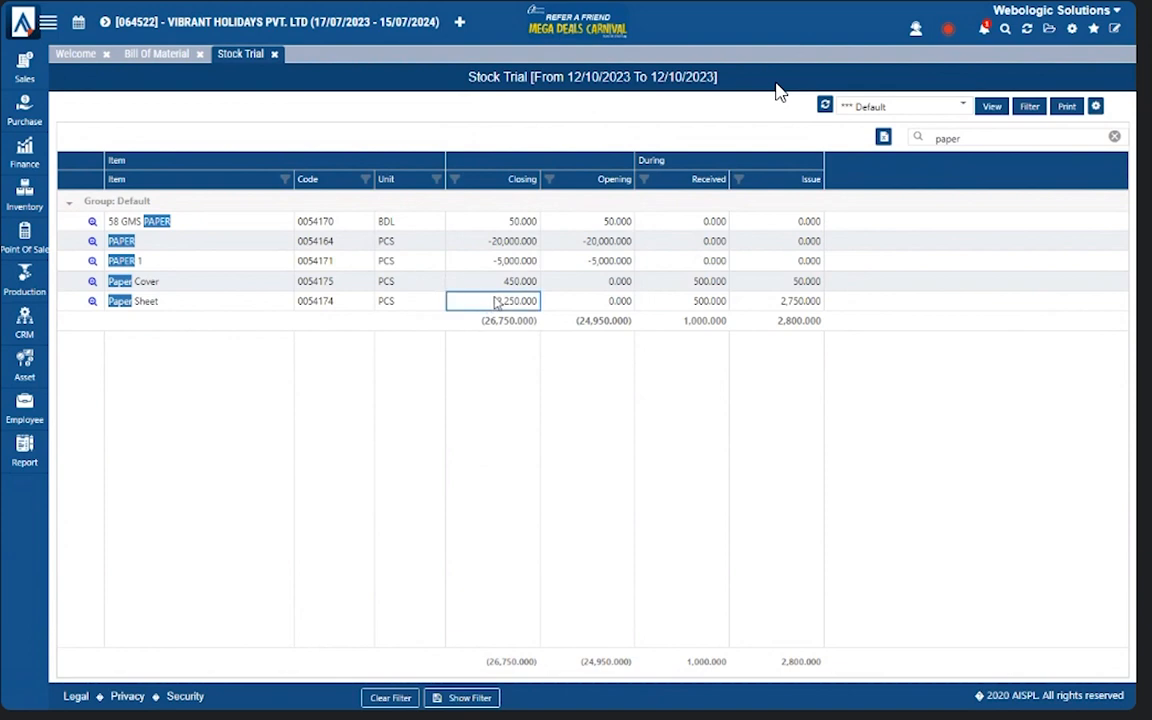
pyautogui.moveTo(494, 301); pyautogui.dragTo(516, 300)
pyautogui.click(526, 368)
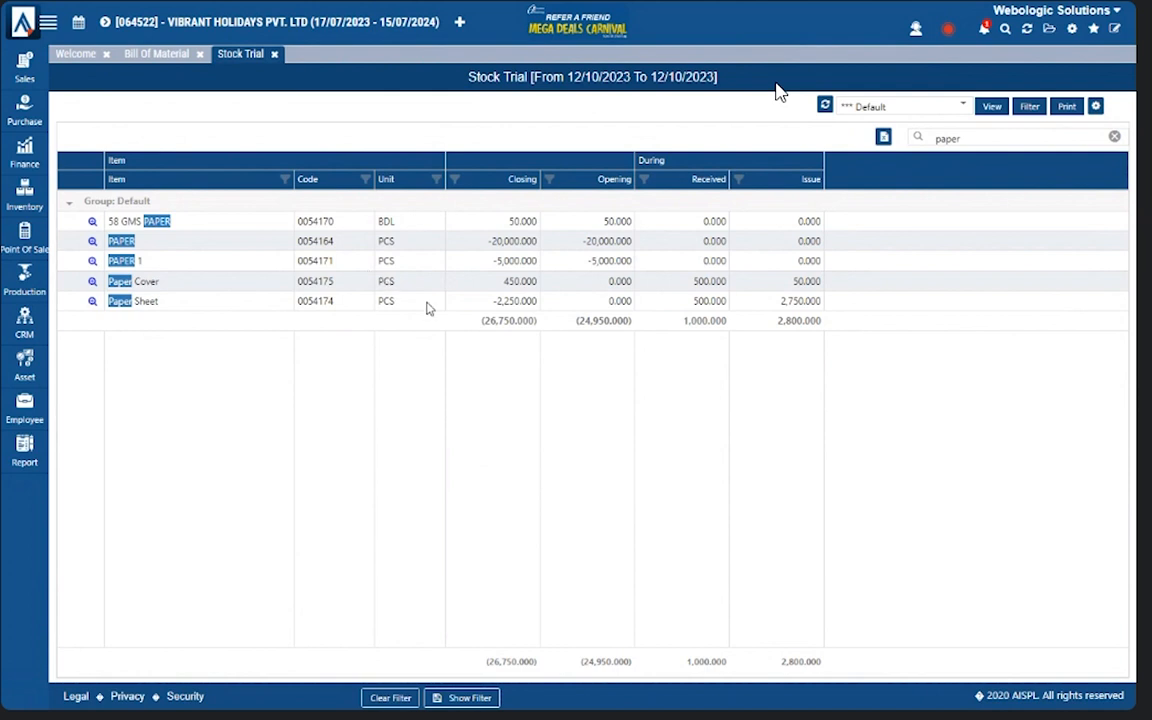
pyautogui.moveTo(494, 302); pyautogui.dragTo(538, 303)
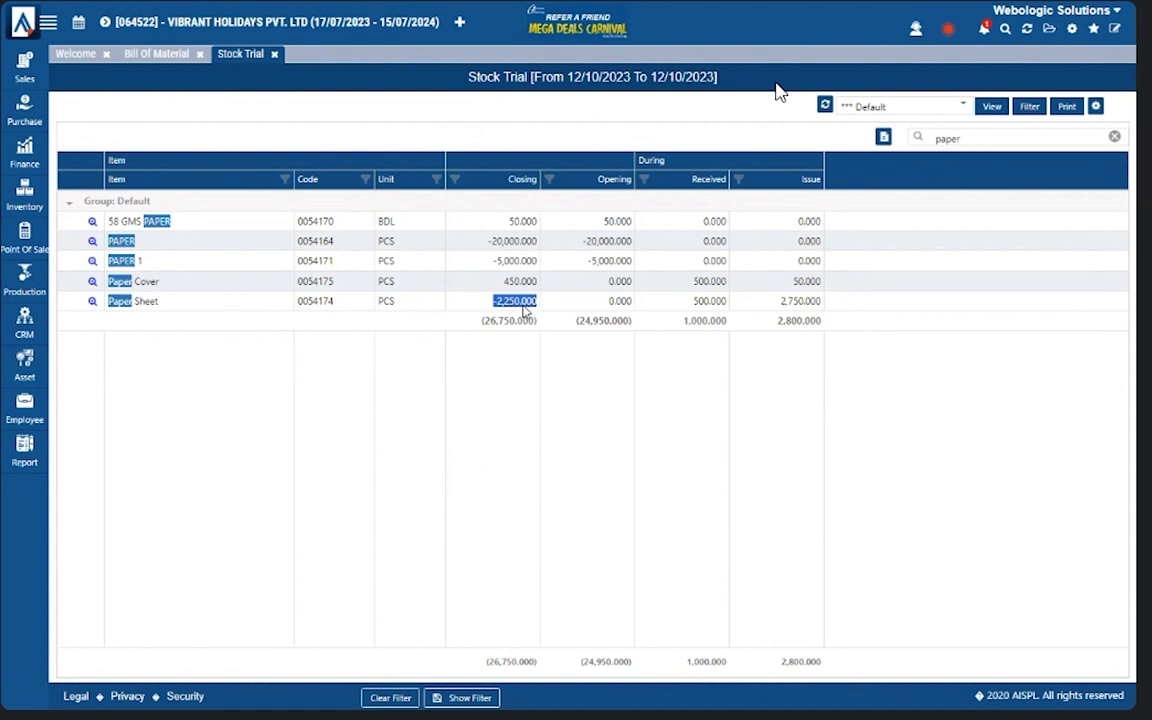
# - Replace the report search with "nat" and examine the closing stock of Naturaj Copy
pyautogui.click(1114, 136)
pyautogui.write('nat')
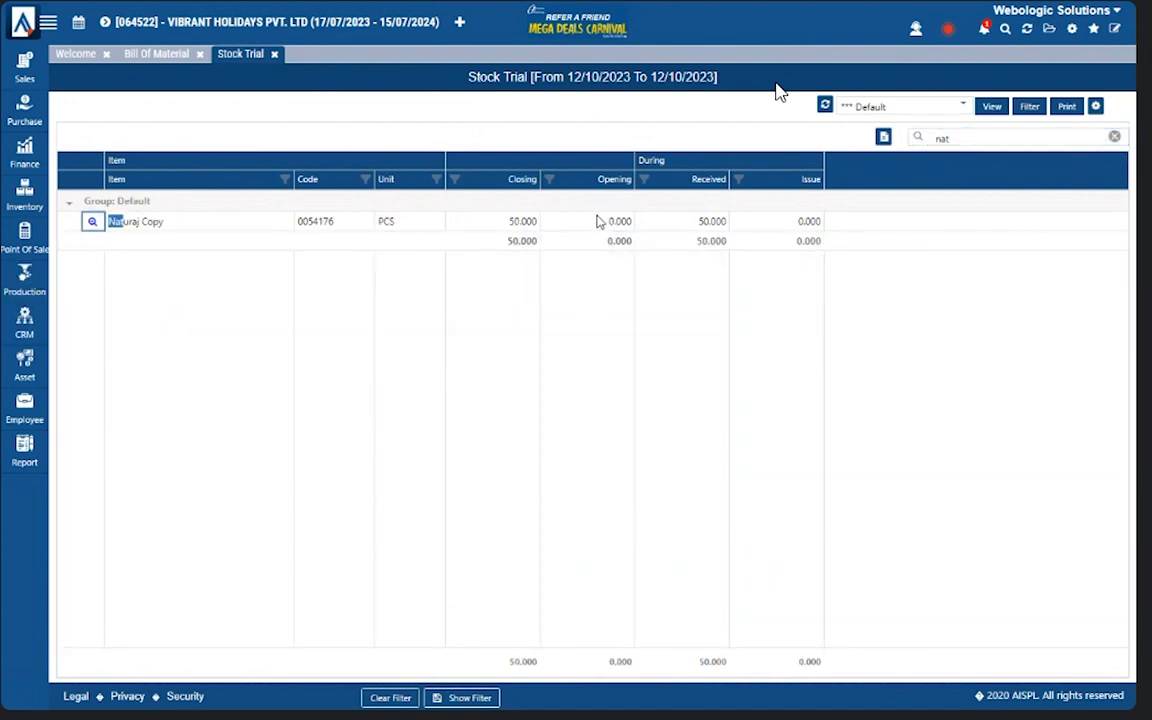
pyautogui.doubleClick(510, 222)
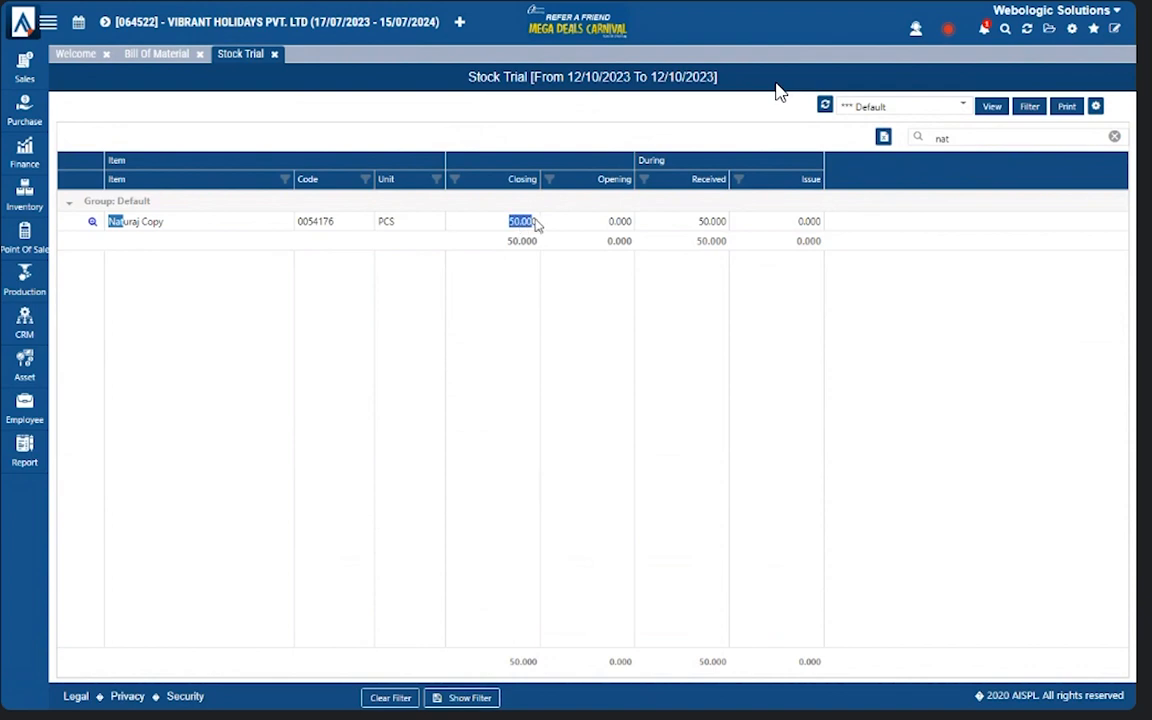
pyautogui.click(549, 311)
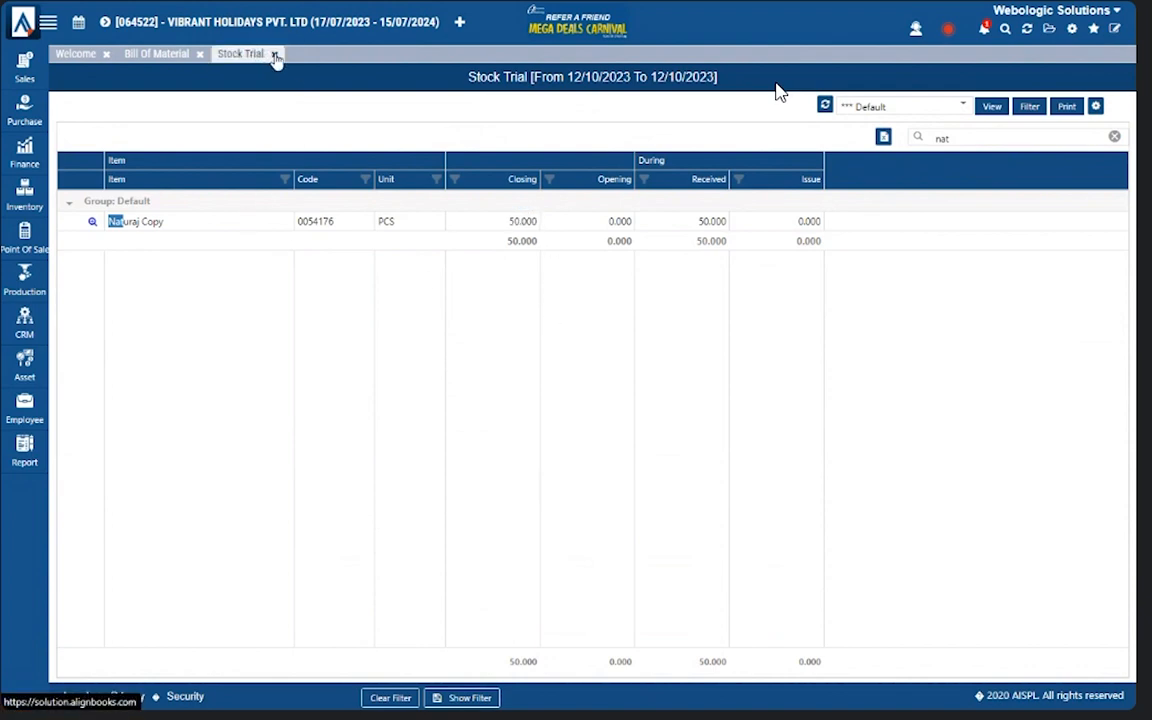
pyautogui.doubleClick(515, 222)
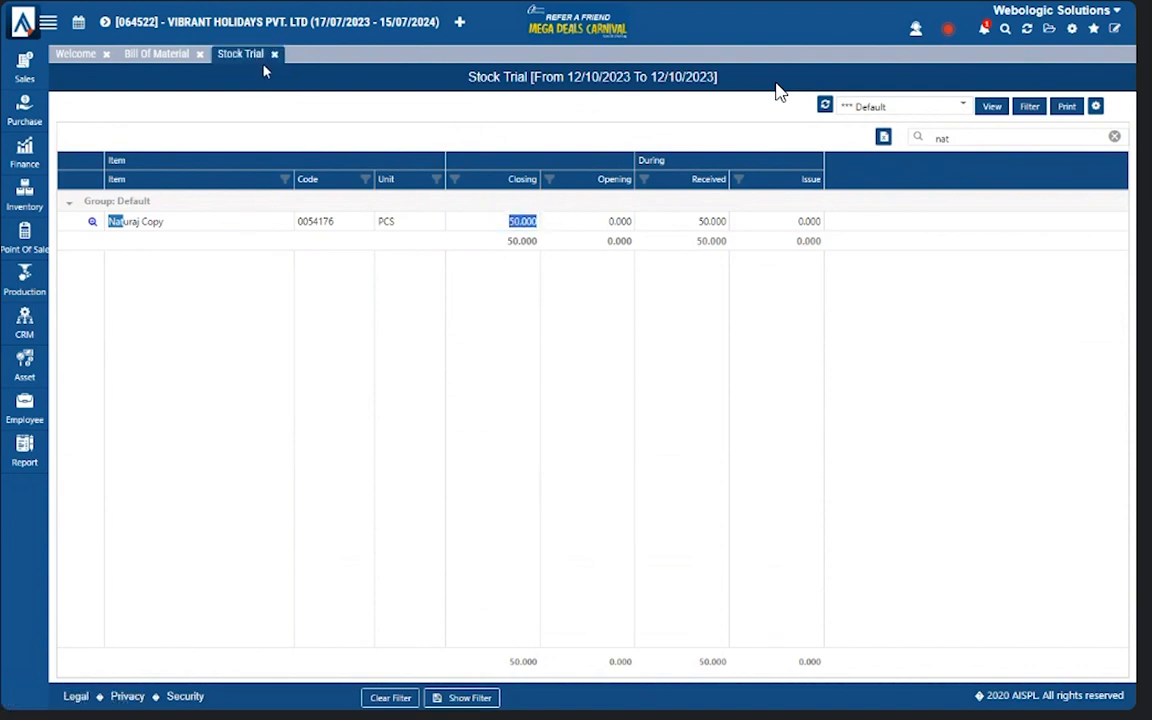
# - Start a new Sales Invoice and browse the list of existing customers
pyautogui.moveTo(20, 70)
pyautogui.click(103, 226)
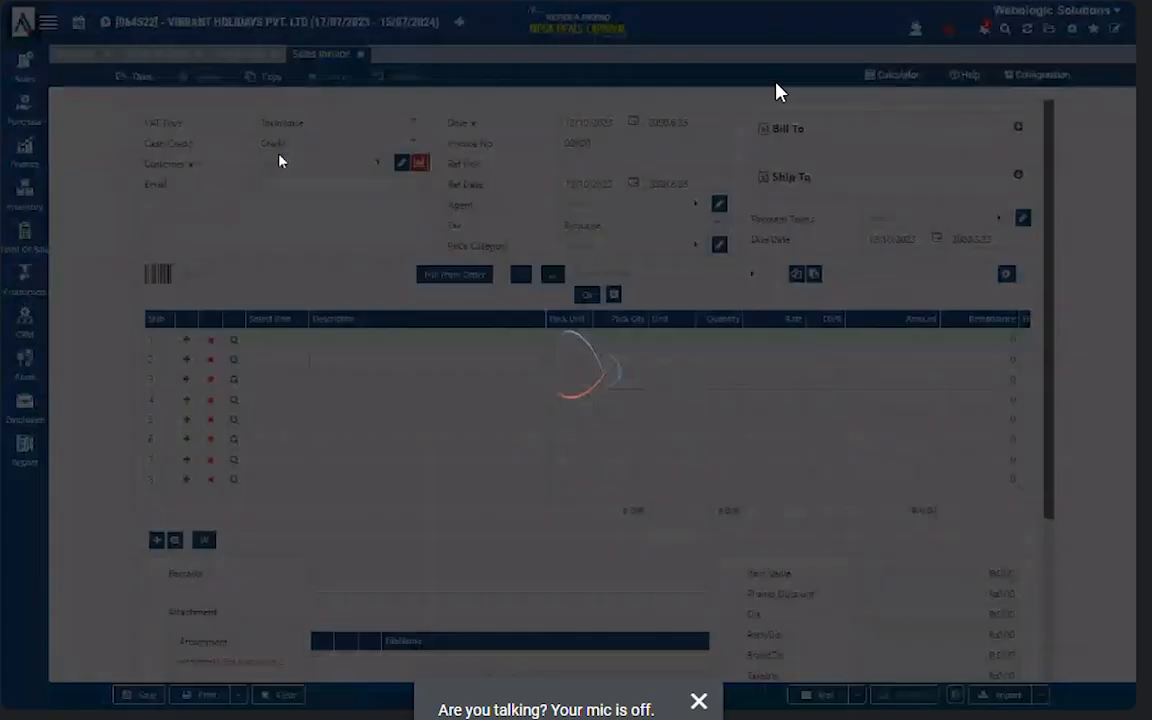
pyautogui.click(282, 147)
pyautogui.click(231, 208)
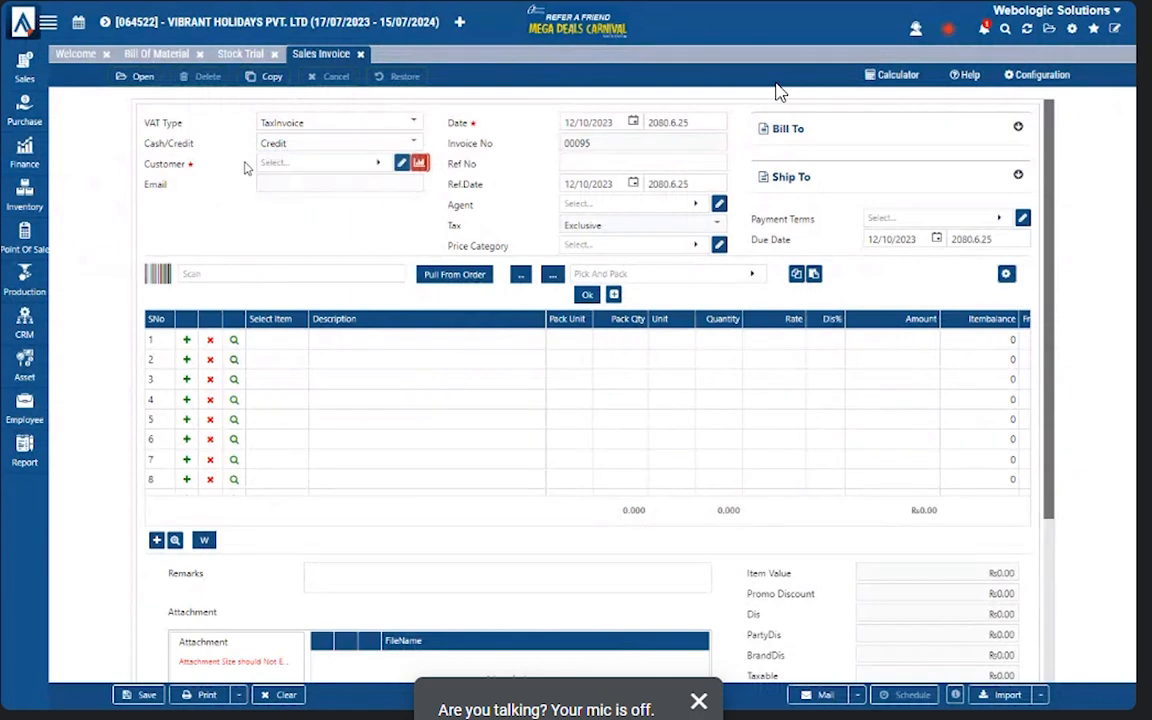
pyautogui.click(266, 165)
pyautogui.scroll(-5, 155, 330)
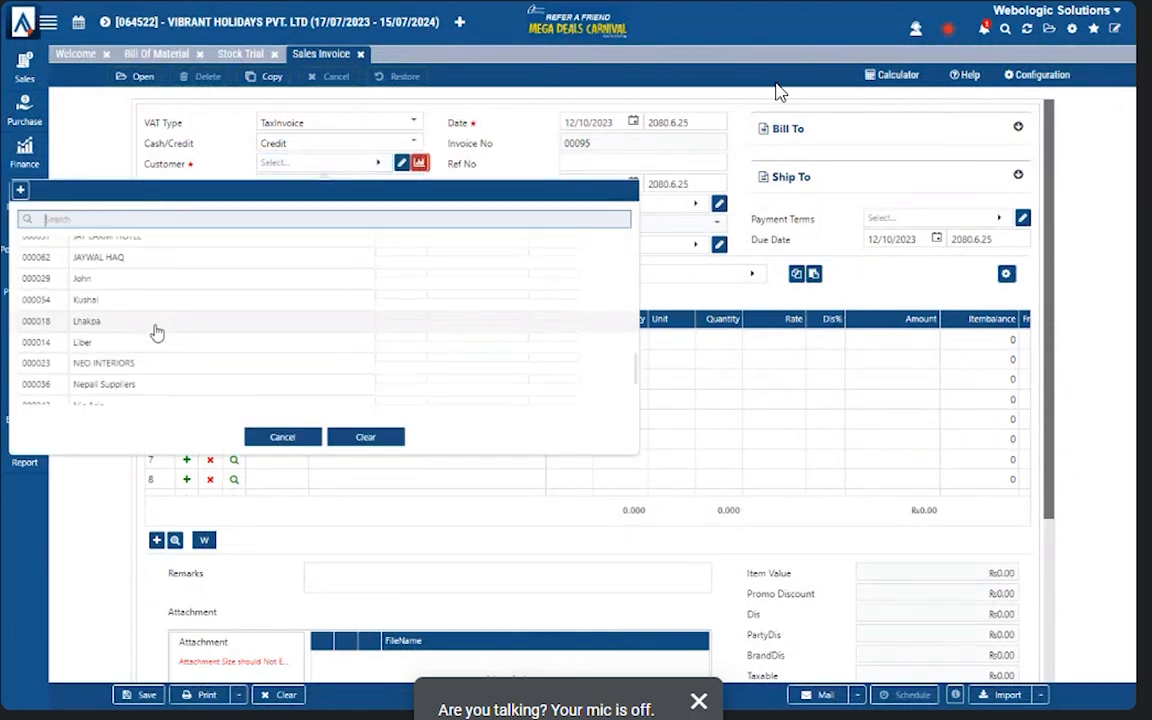
pyautogui.scroll(-3, 155, 332)
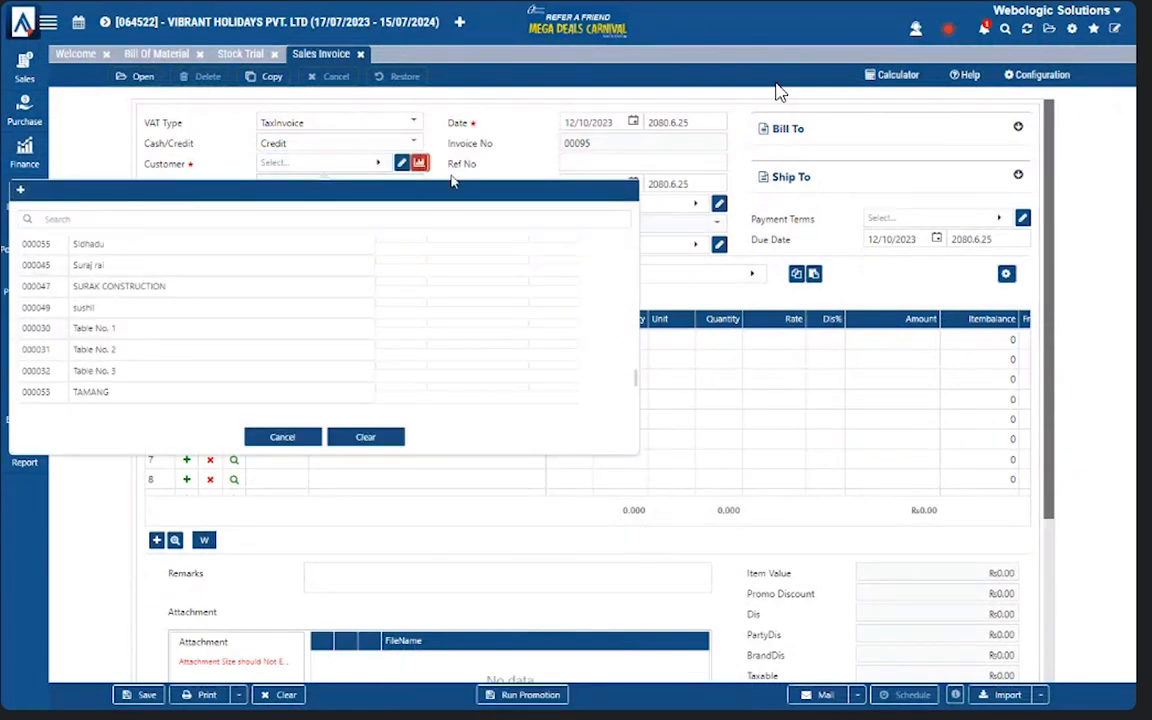
pyautogui.click(401, 162)
pyautogui.click(446, 188)
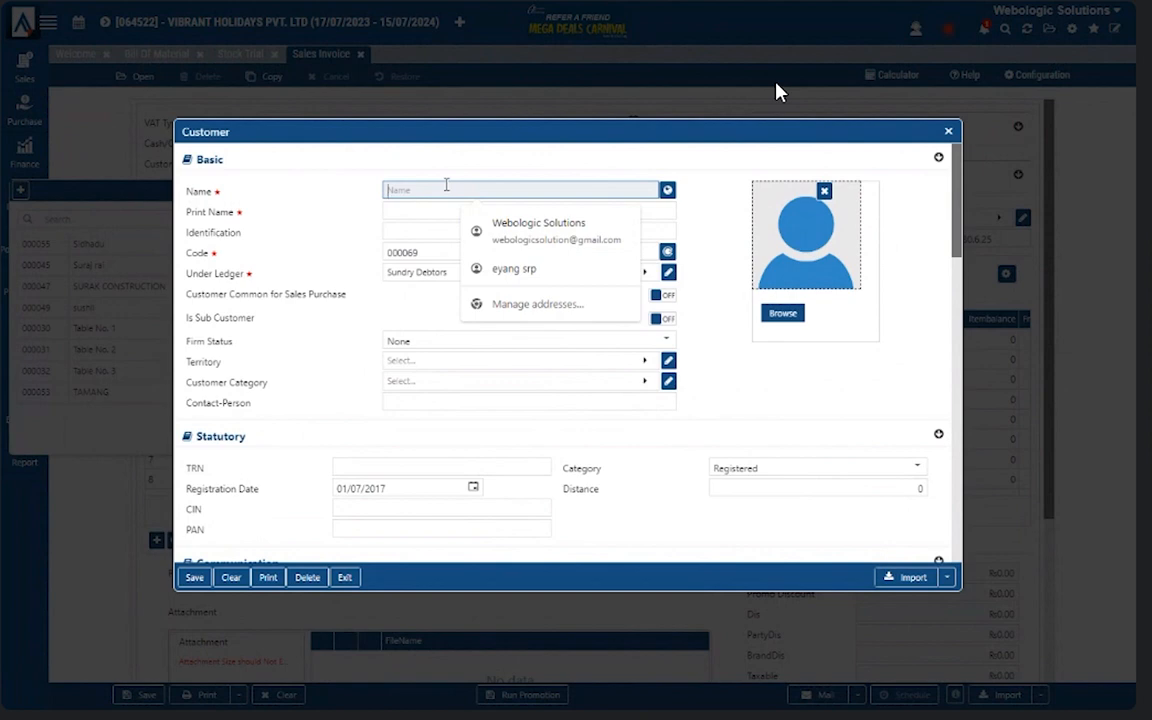
pyautogui.write('Puspanjali')
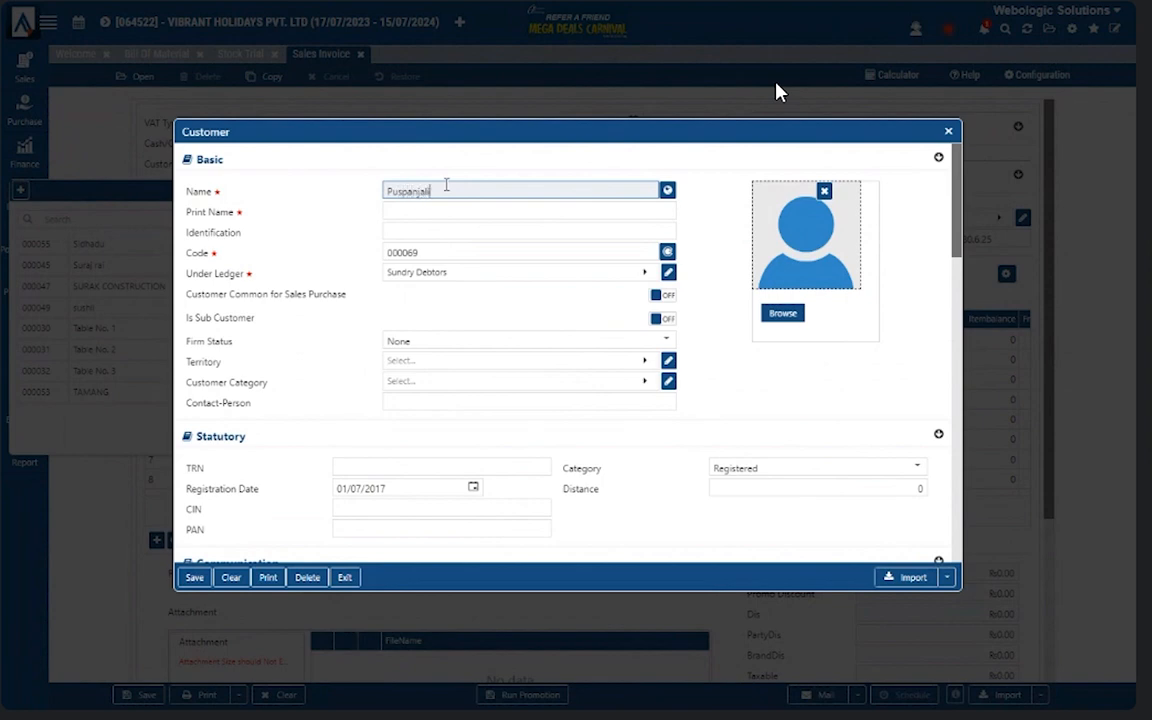
pyautogui.write(' Kirana')
pyautogui.click(194, 579)
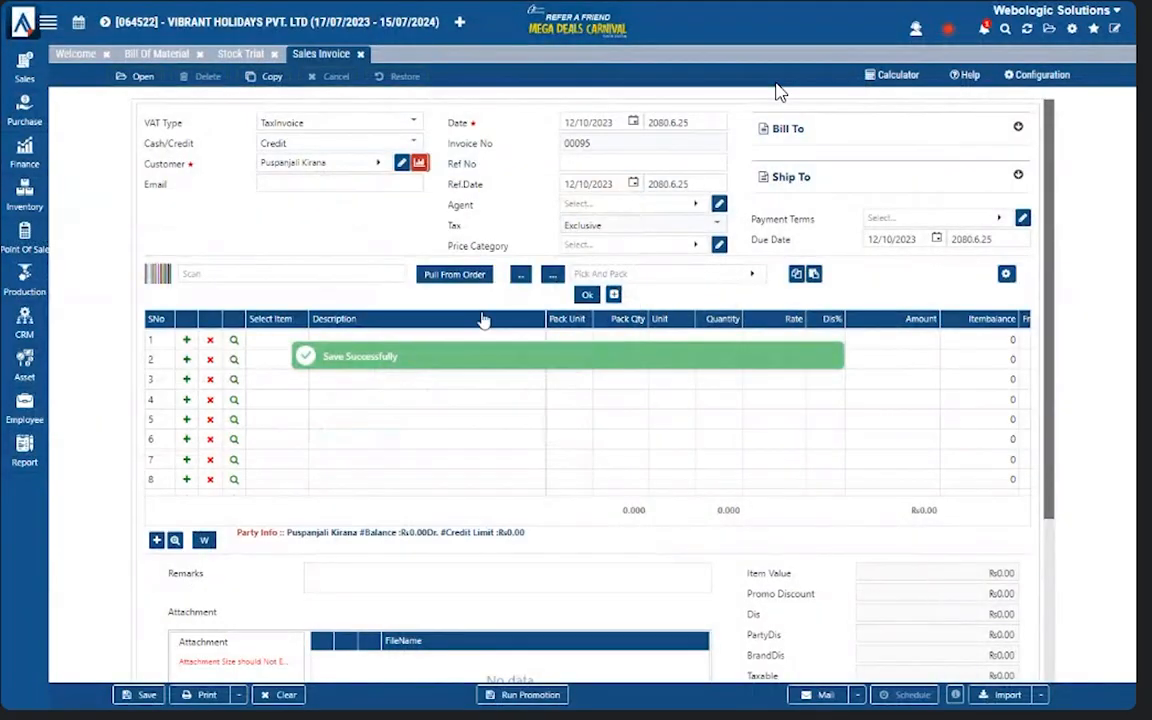
# - Add Naturaj Copy to the first row of the sales invoice with a quantity of 20
pyautogui.click(278, 342)
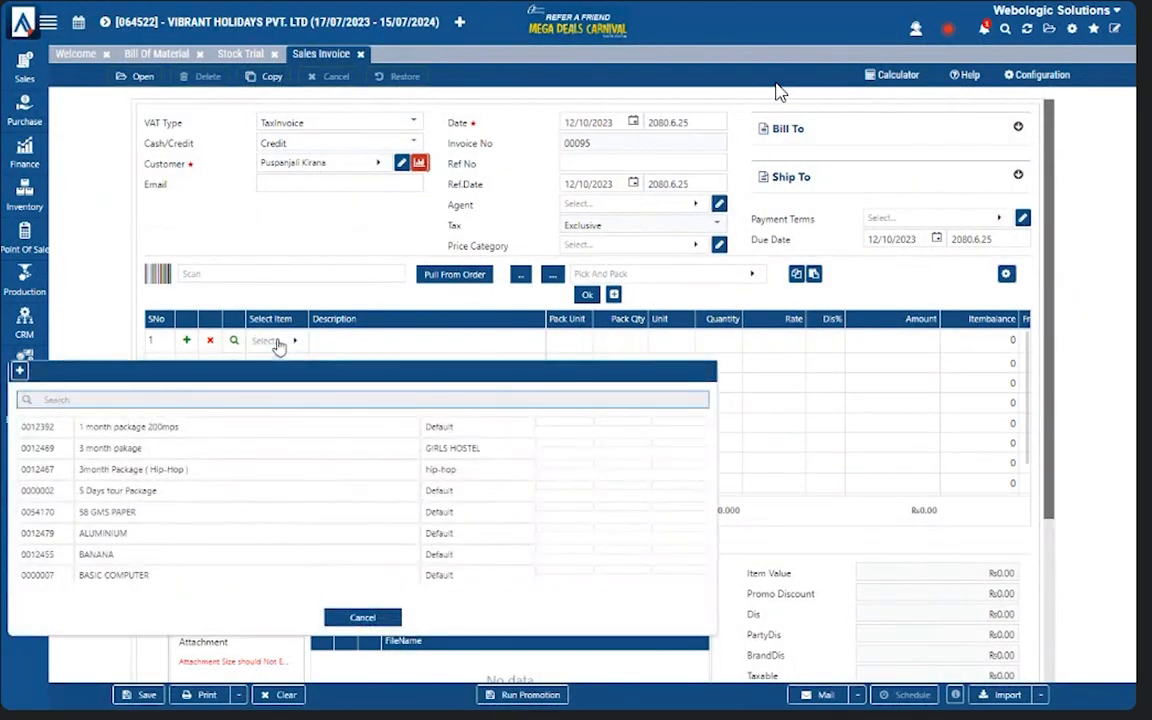
pyautogui.write('natraj')
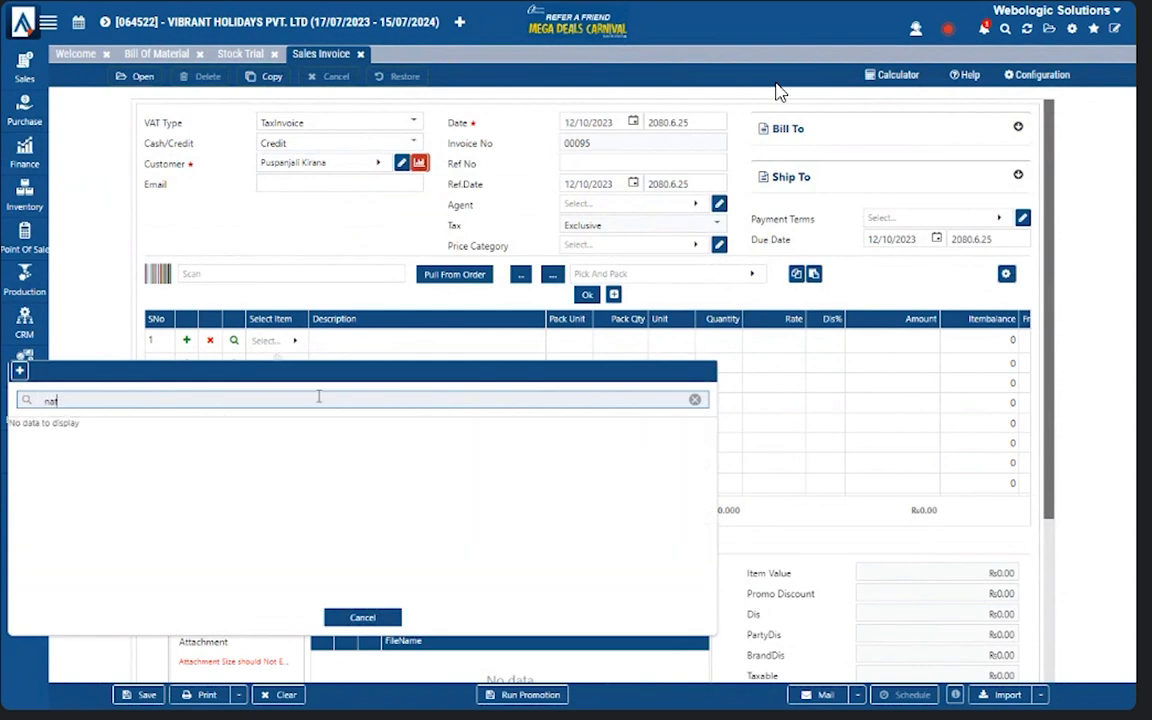
pyautogui.click(278, 452)
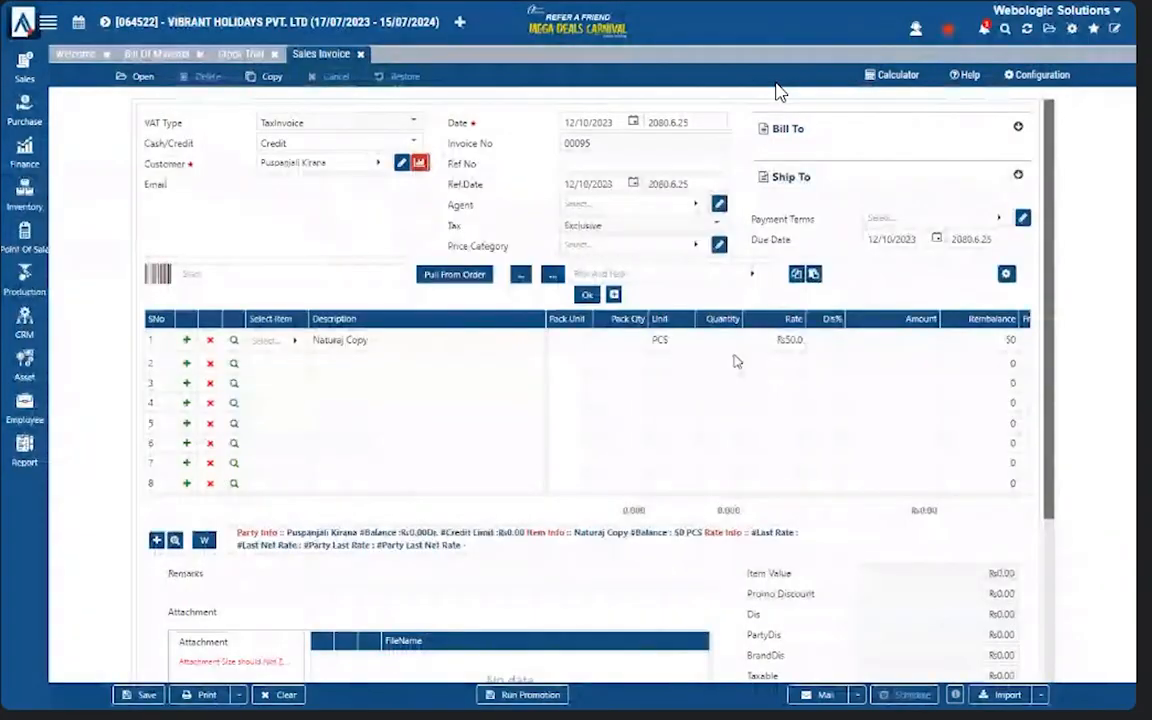
pyautogui.write('2')
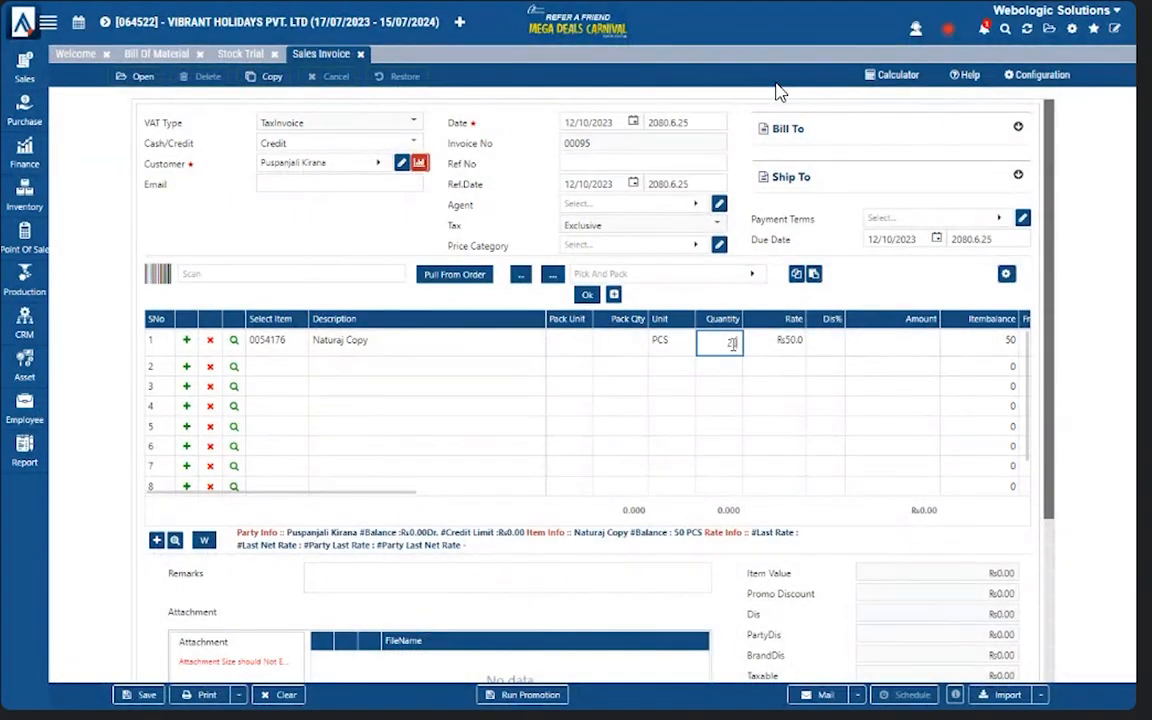
pyautogui.write('0')
# - Review the Naturaj Copy row's rate and item balance, and the price categories available for the invoice
pyautogui.click(795, 341)
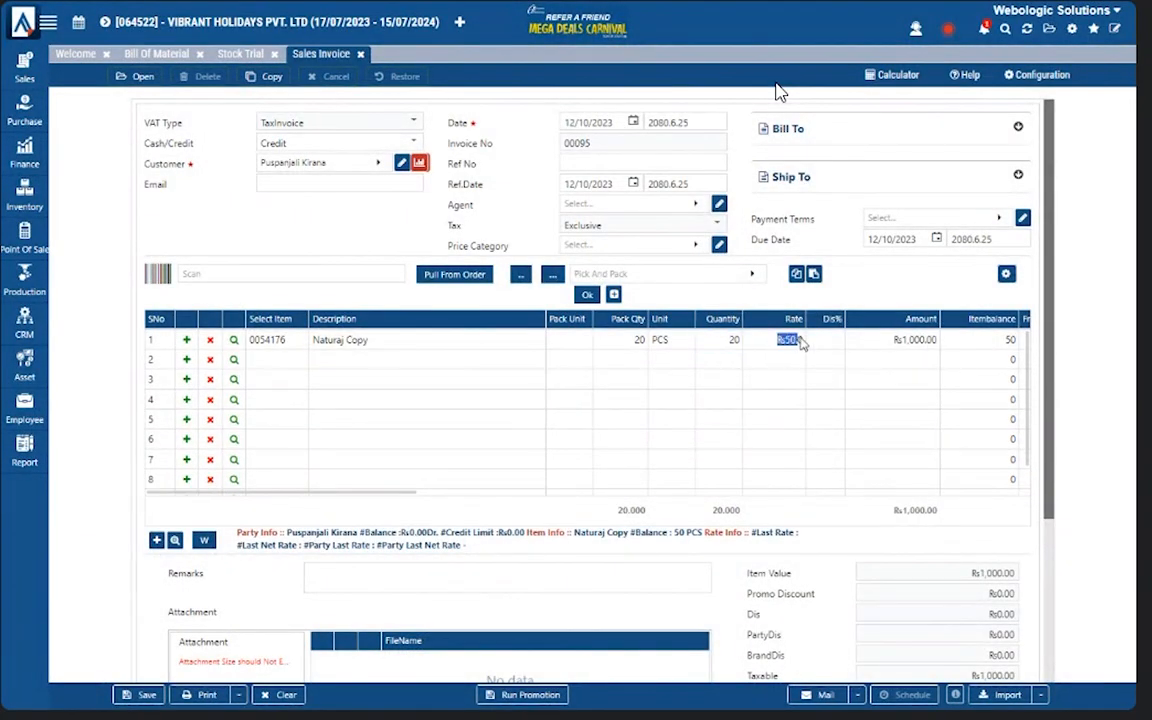
pyautogui.click(800, 339)
pyautogui.click(937, 275)
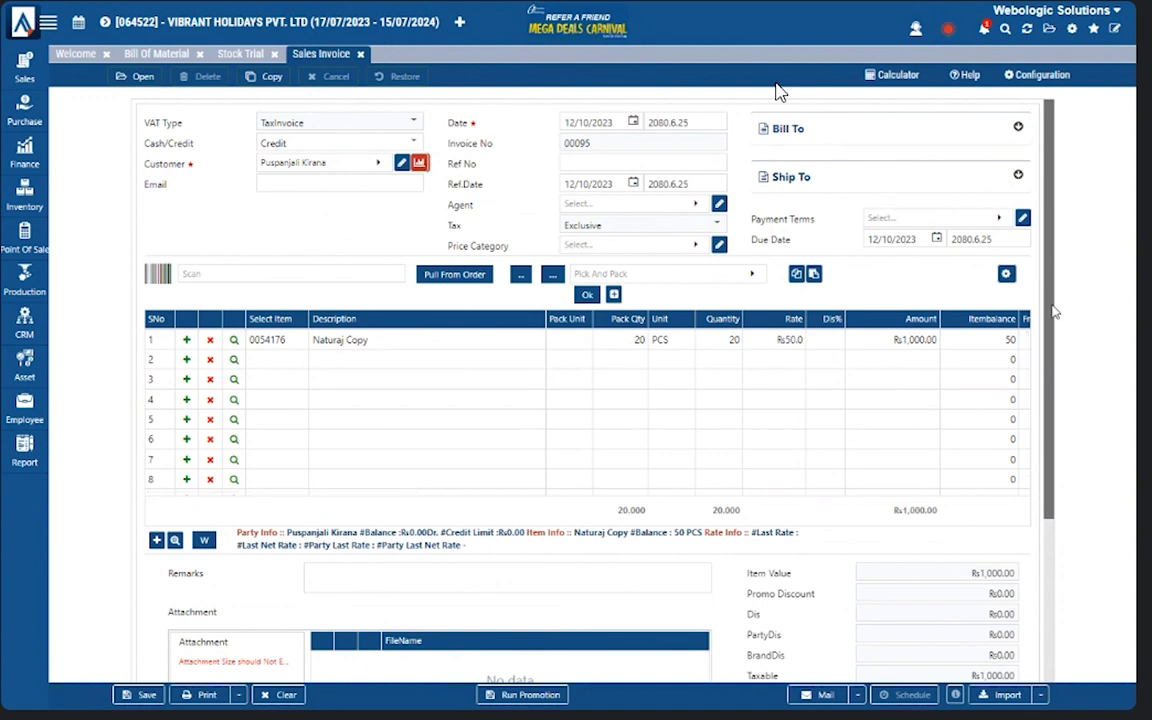
pyautogui.click(620, 247)
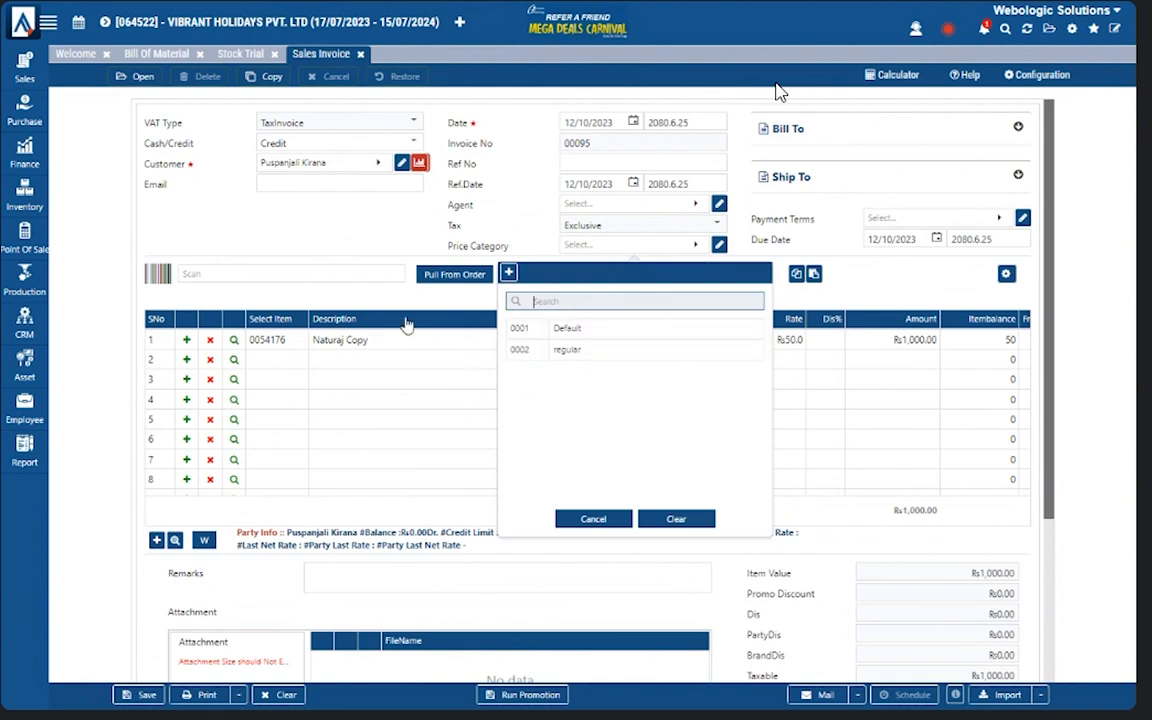
pyautogui.click(855, 287)
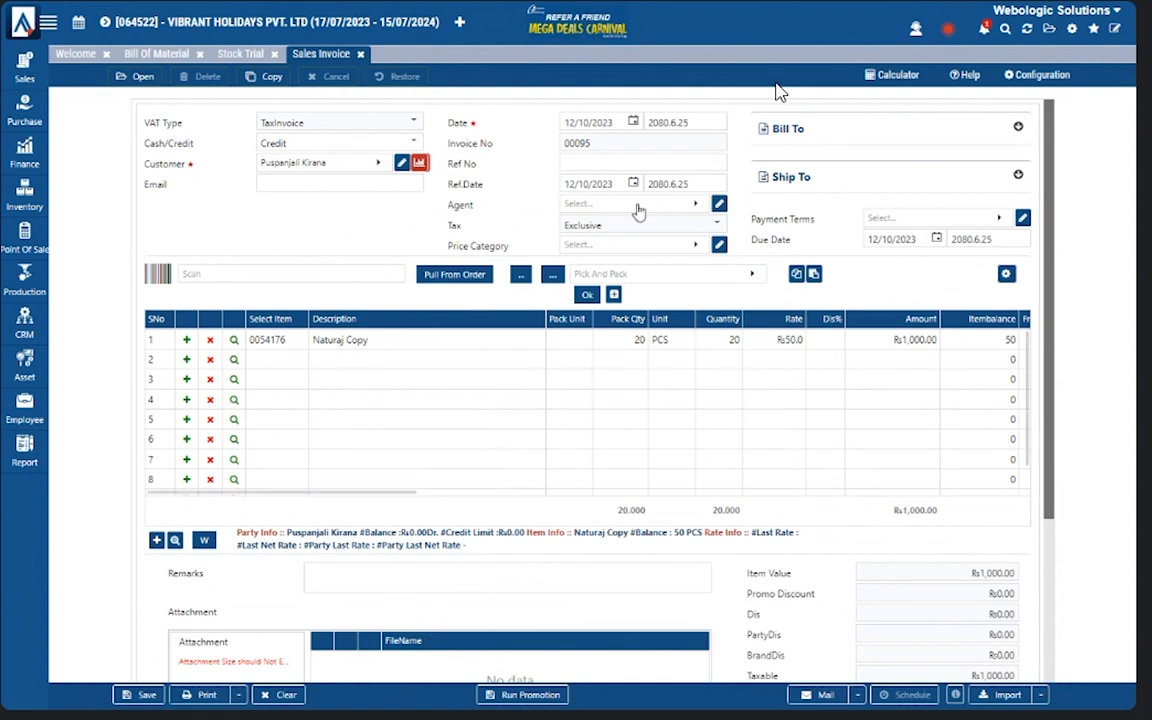
pyautogui.moveTo(418, 242); pyautogui.dragTo(505, 258)
pyautogui.click(595, 245)
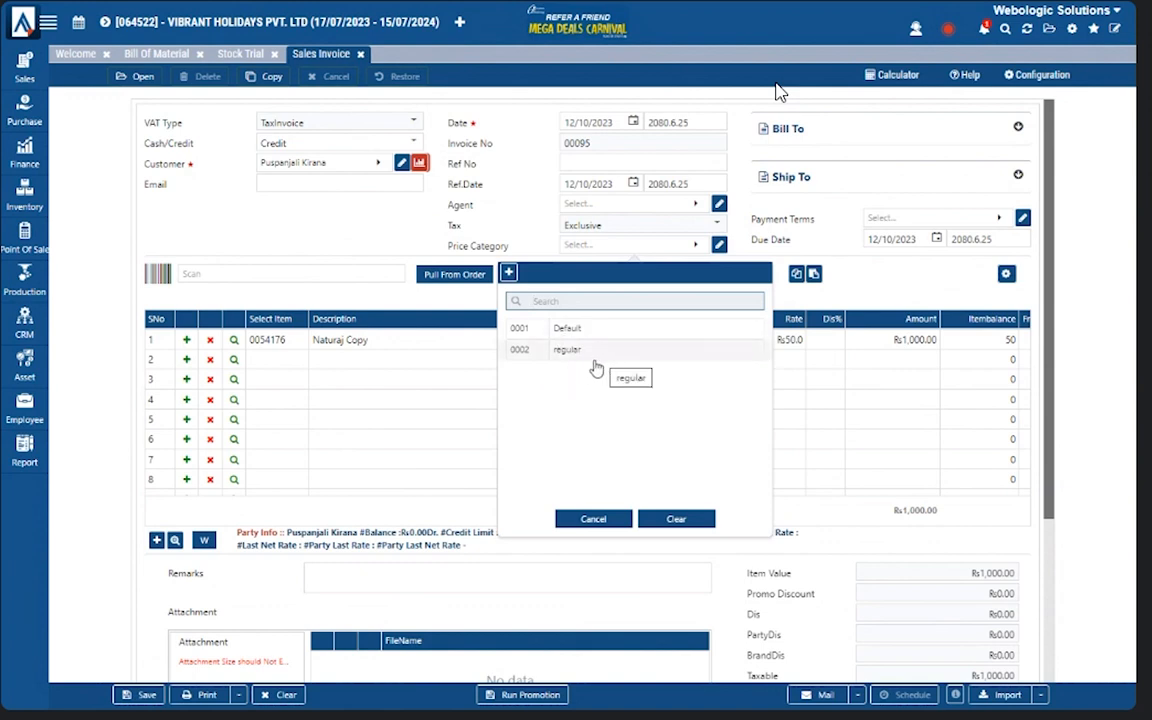
pyautogui.click(481, 227)
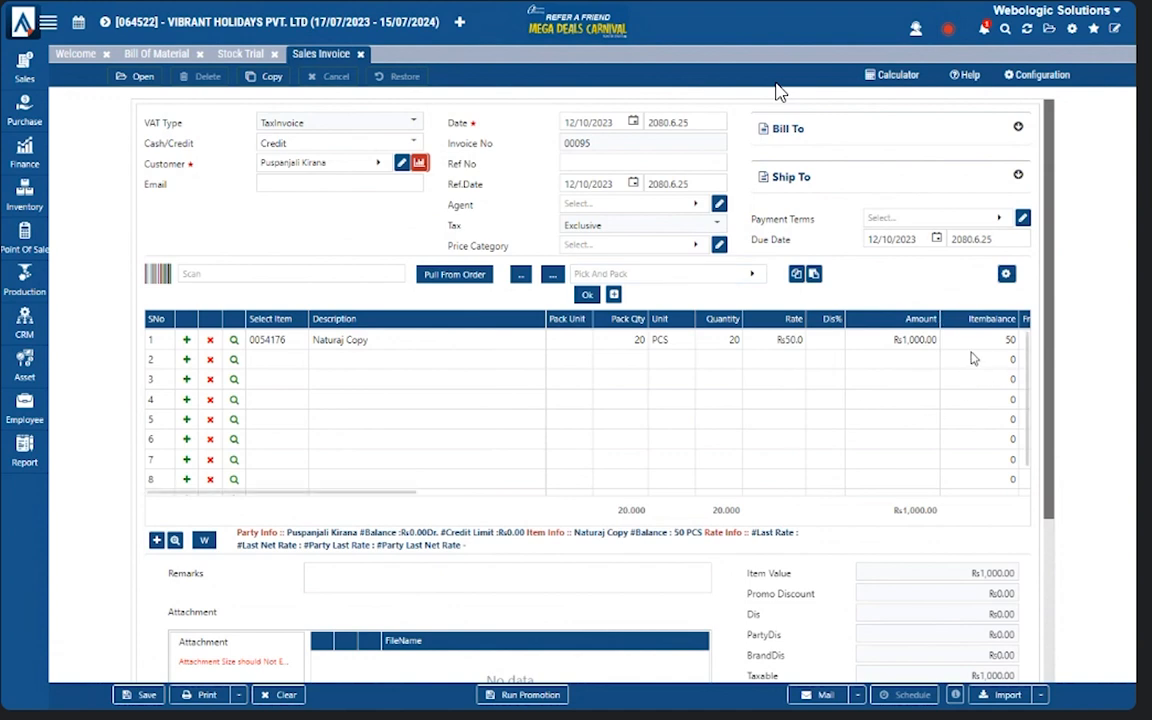
pyautogui.click(1006, 340)
# - Save the sales invoice and print one copy in the ***123 format
pyautogui.scroll(-2, 797, 560)
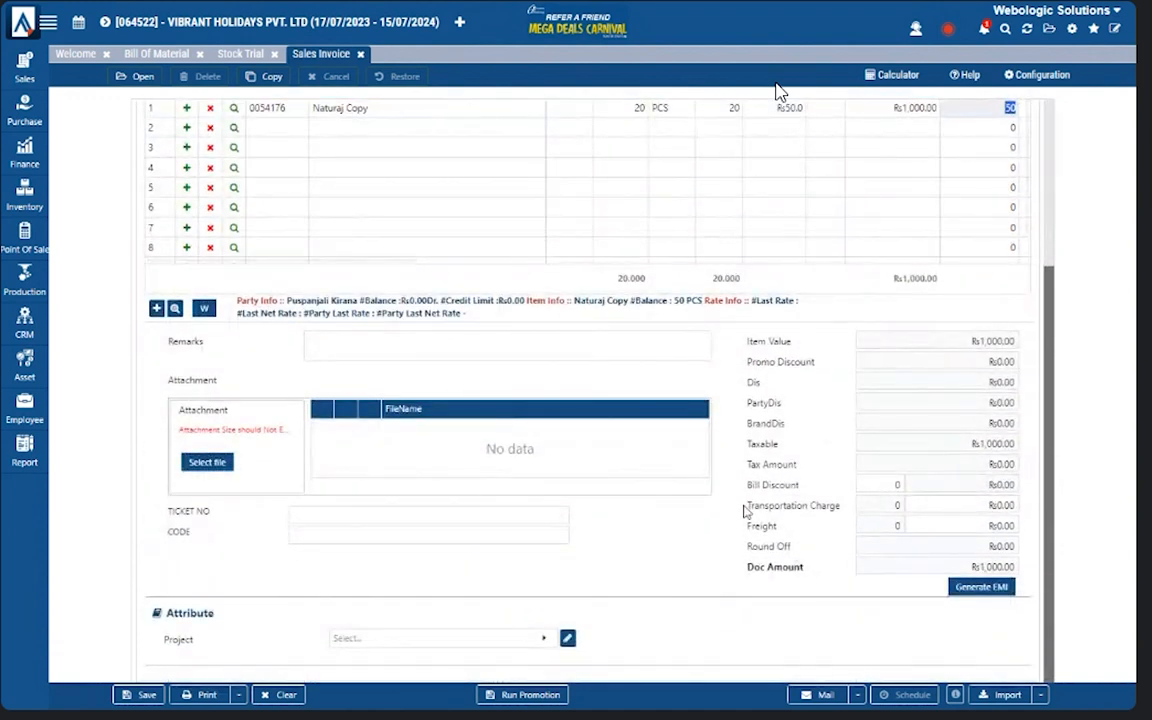
pyautogui.click(200, 695)
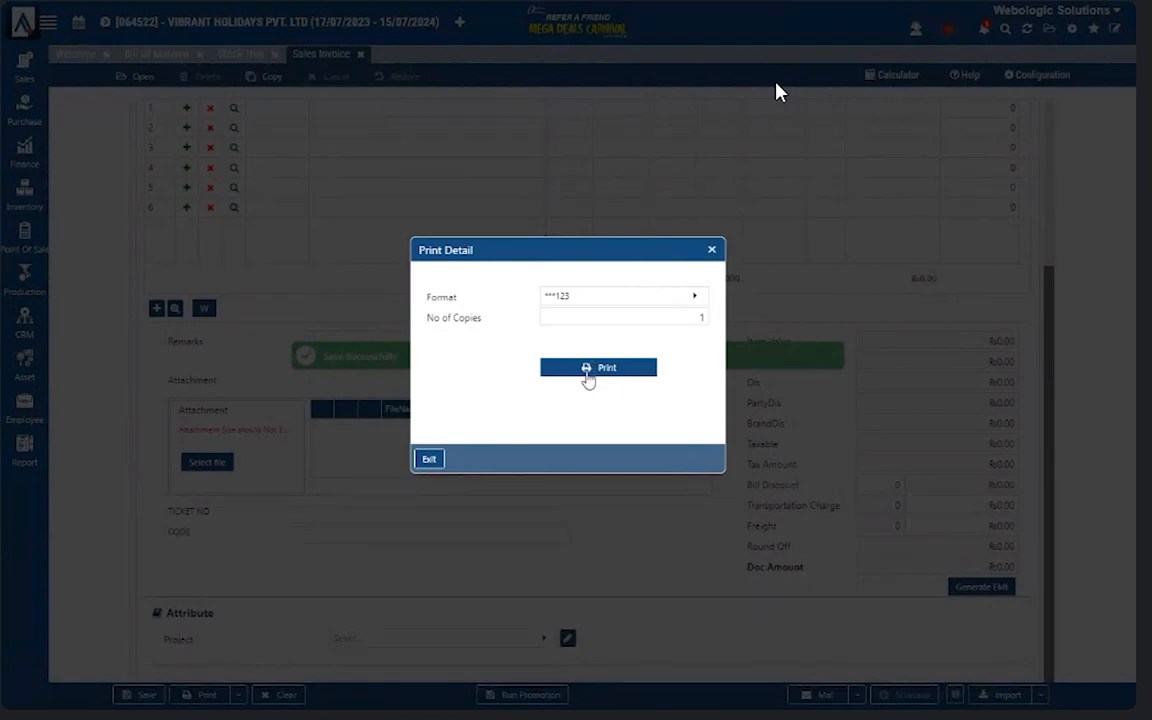
pyautogui.click(586, 376)
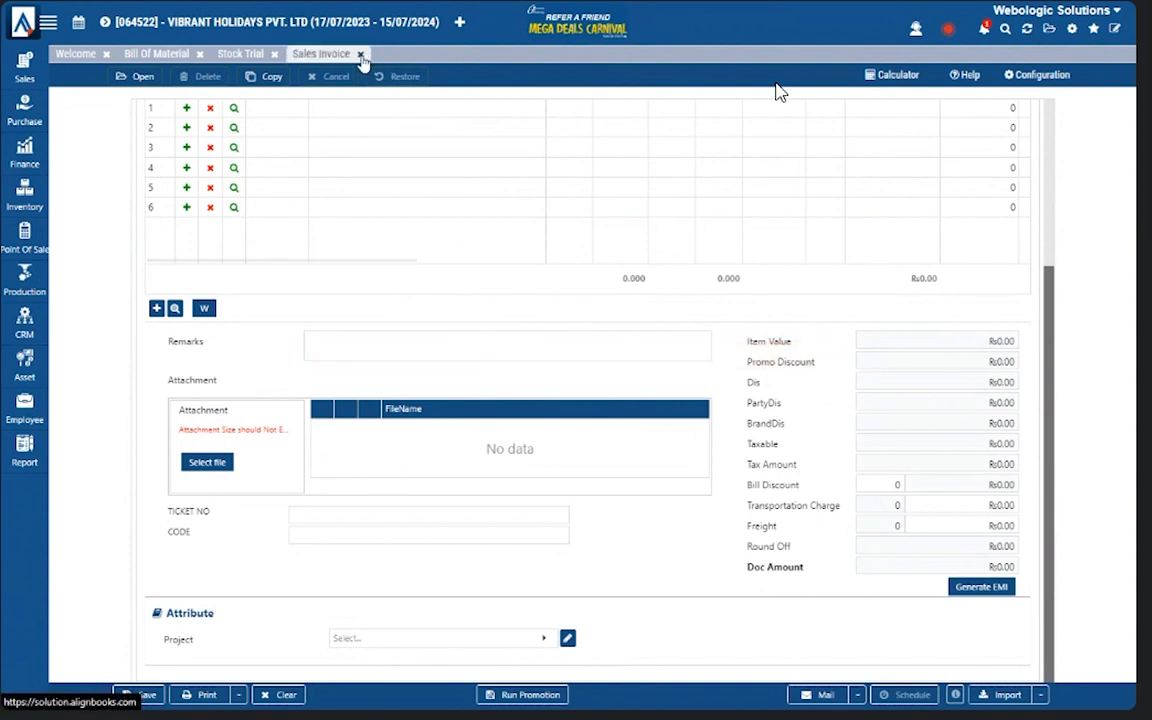
# - Close the Sales Invoice and Stock Trial pages, and refresh the application, agreeing to close all pages
pyautogui.click(270, 57)
pyautogui.click(274, 54)
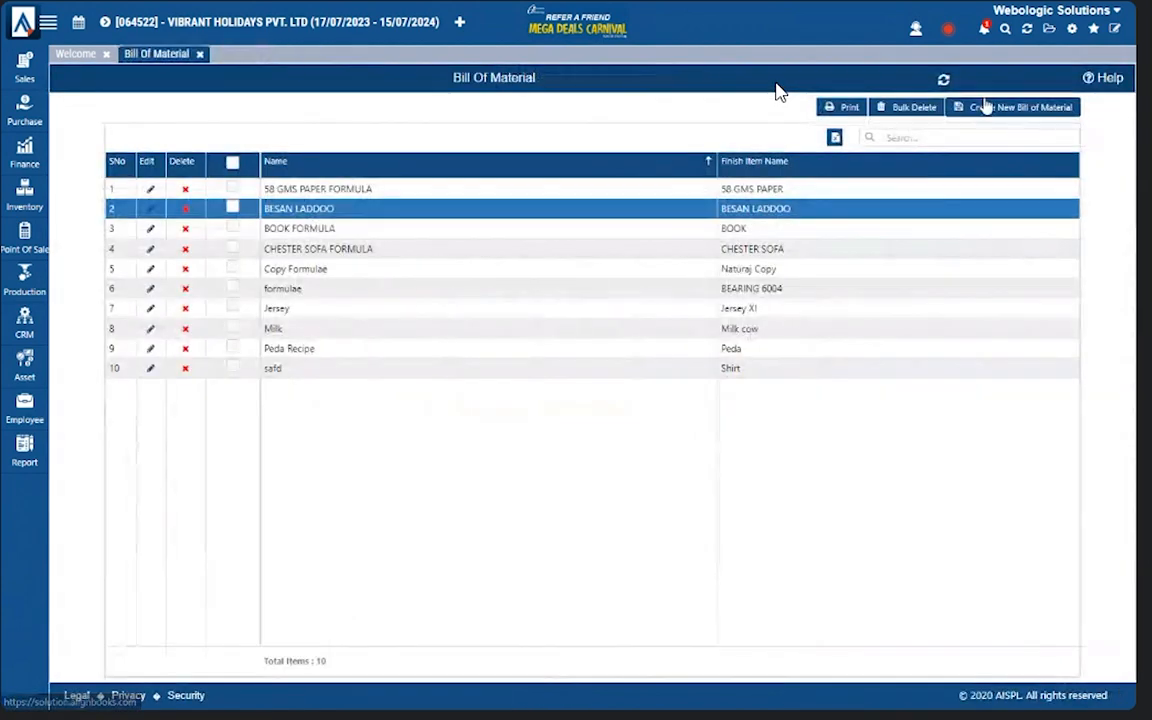
pyautogui.click(1027, 29)
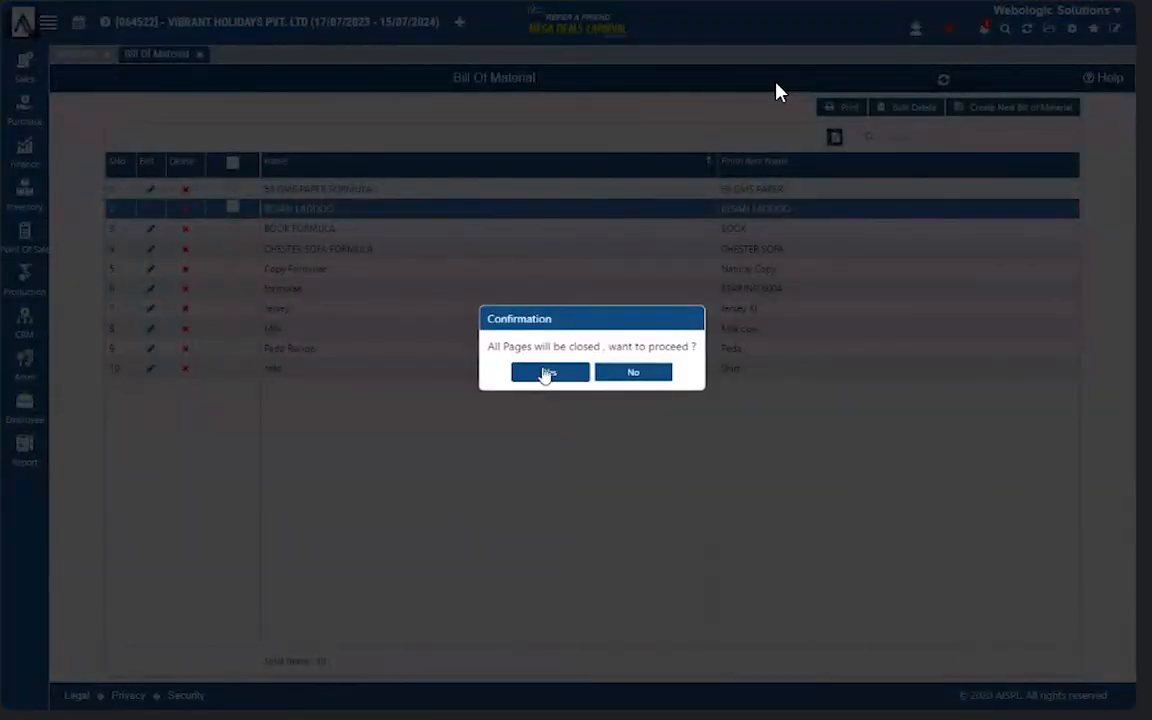
pyautogui.click(547, 372)
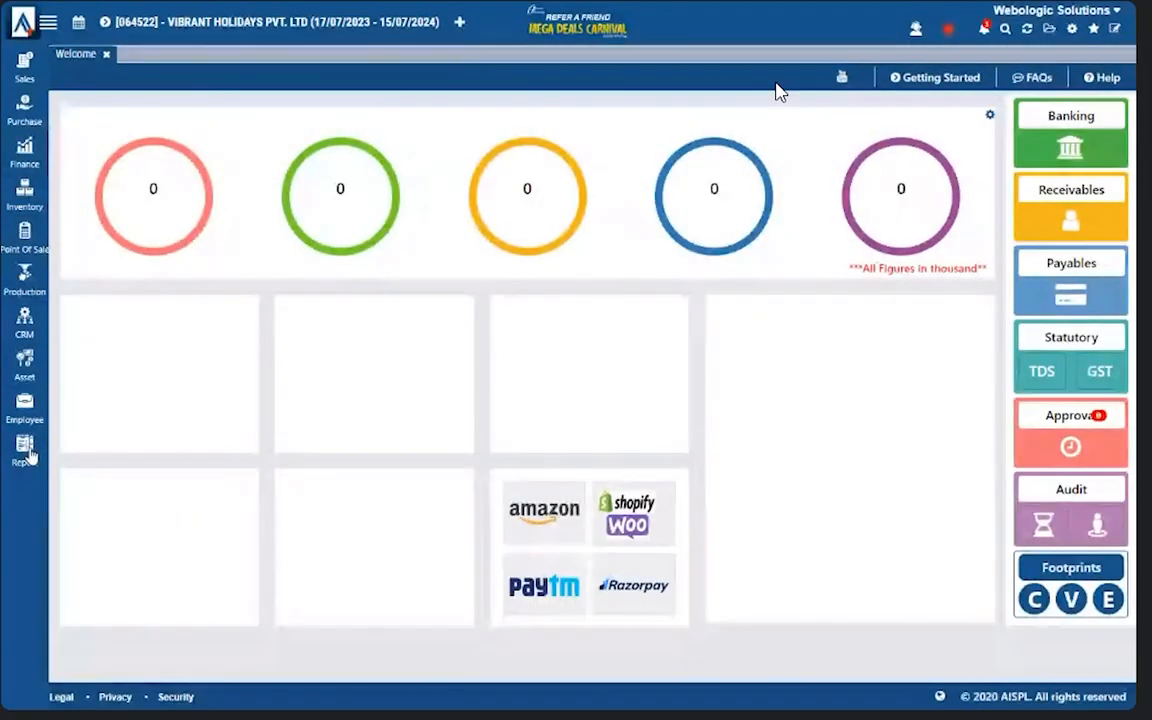
# - View the Stock Trial report for 12/10/2023, search it for "nat", and examine Naturaj Copy's closing, received and issued stock
pyautogui.click(25, 445)
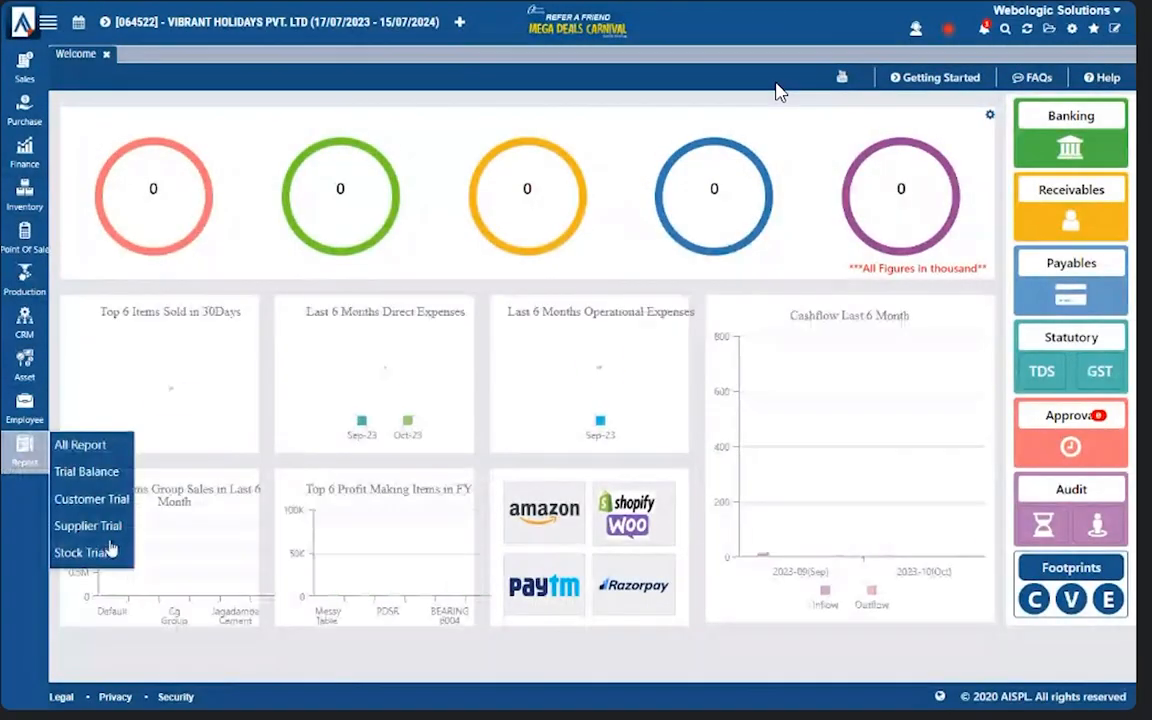
pyautogui.click(118, 552)
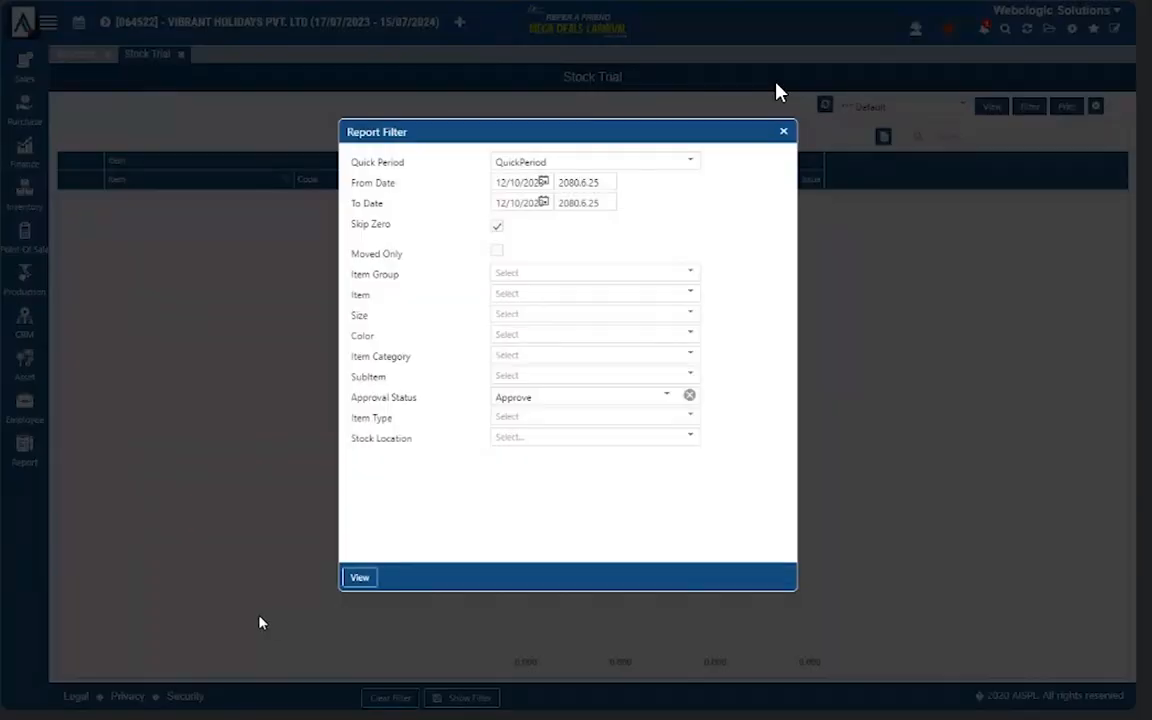
pyautogui.click(360, 580)
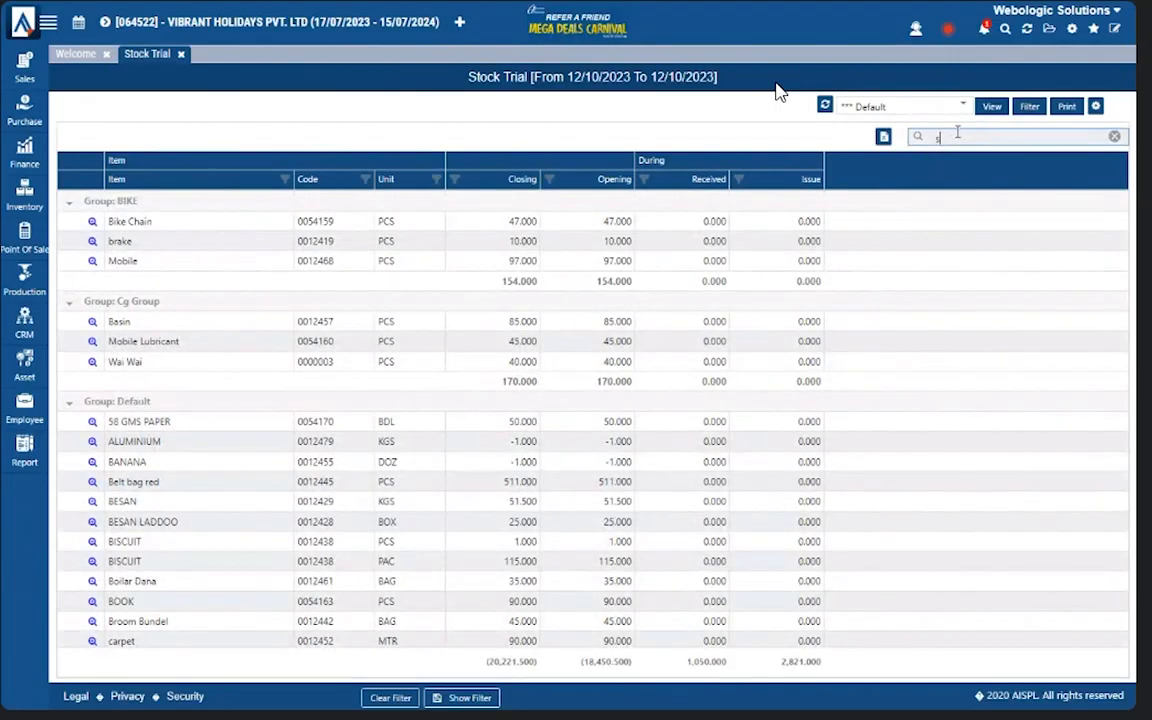
pyautogui.write('nat')
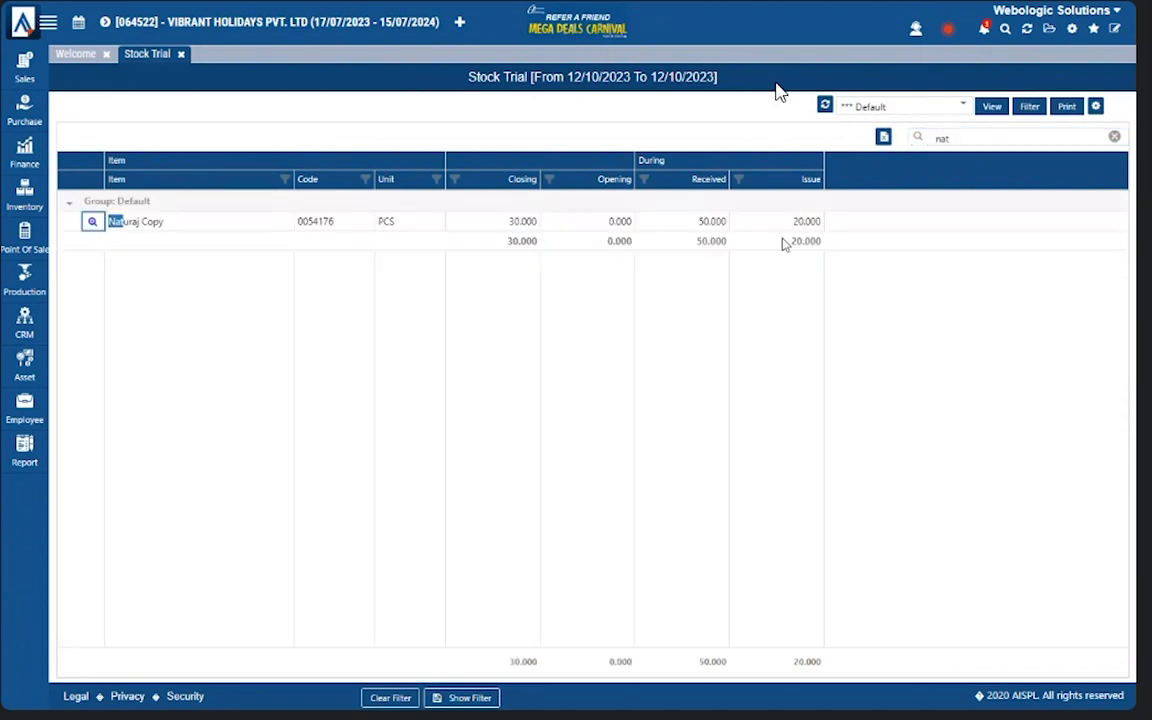
pyautogui.moveTo(508, 222); pyautogui.dragTo(521, 228)
pyautogui.moveTo(697, 221); pyautogui.dragTo(807, 219)
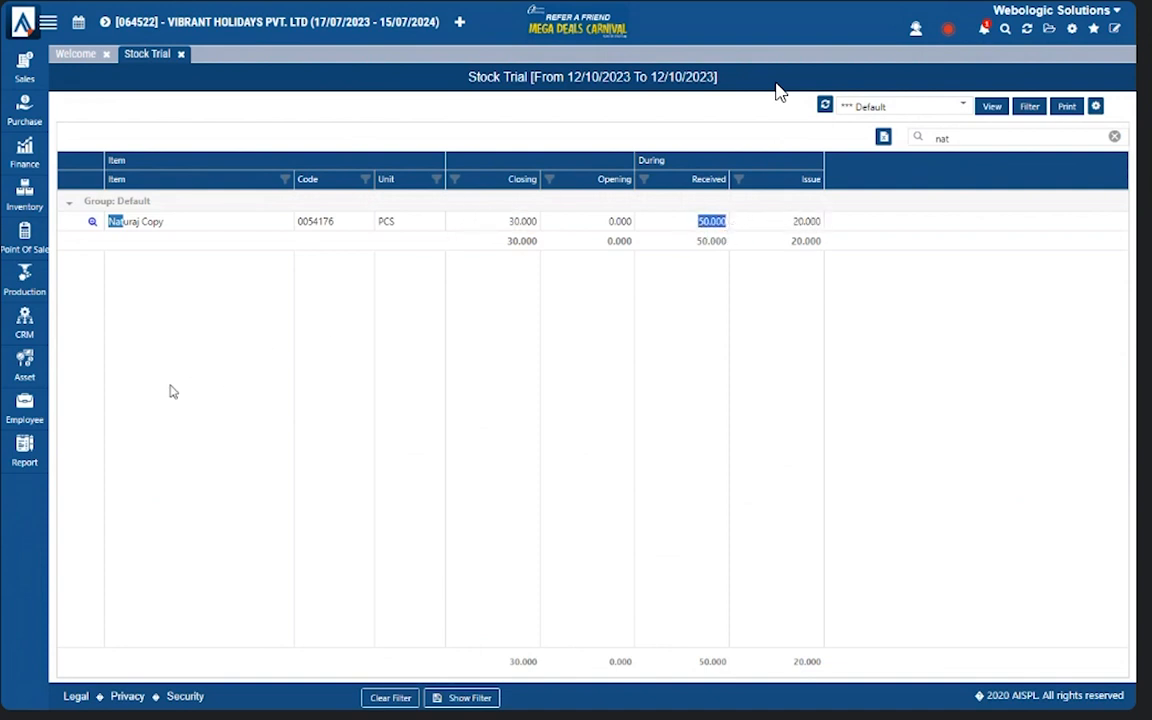
# - View the Supplier Trial report for 12/10/2023, search it for "nepal", and examine Nepal Copy Udhyog's closing credit
pyautogui.click(24, 450)
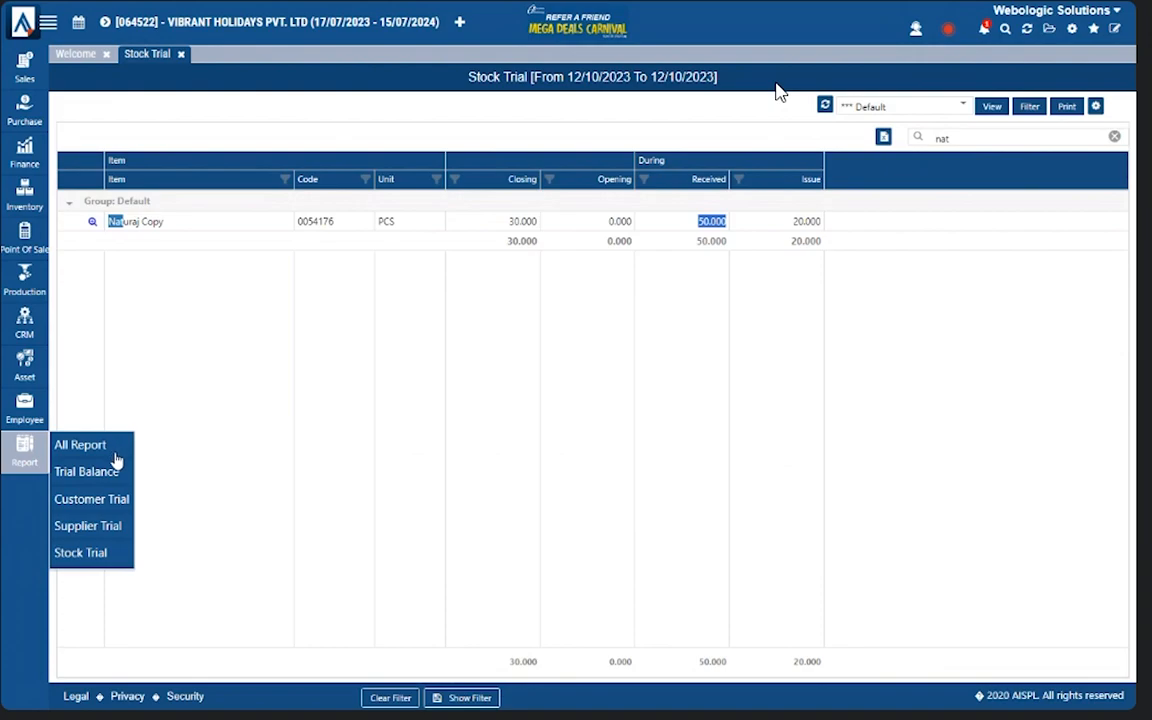
pyautogui.click(92, 527)
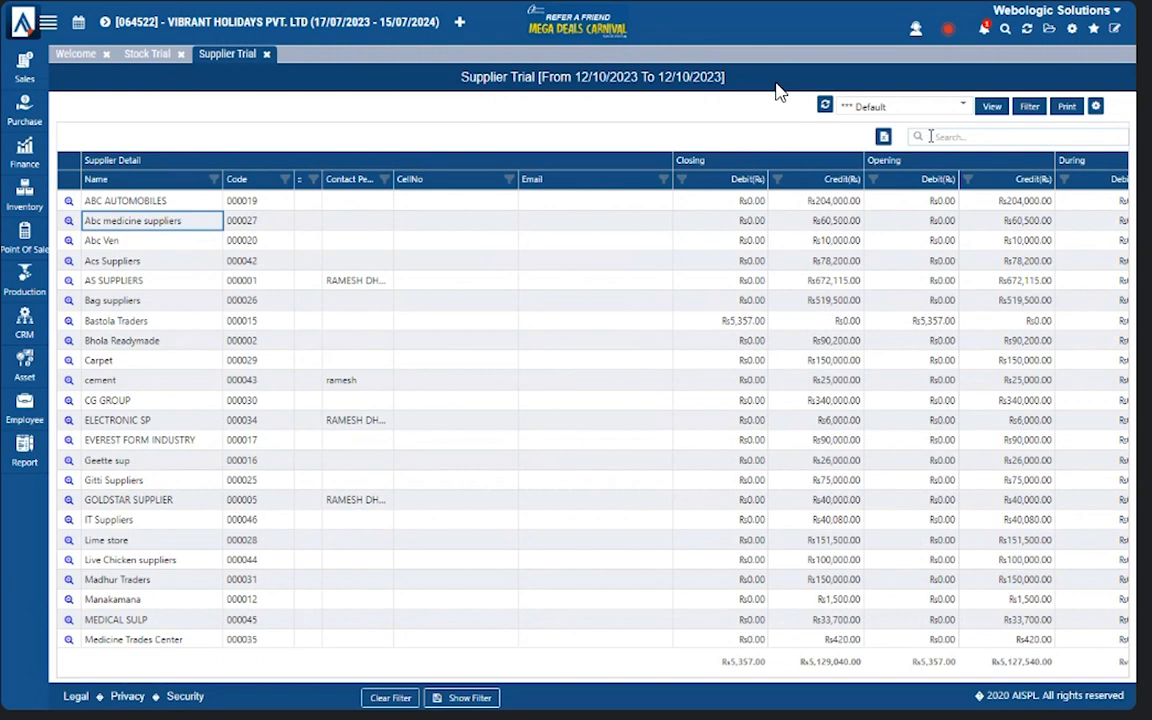
pyautogui.click(930, 136)
pyautogui.write('nepal')
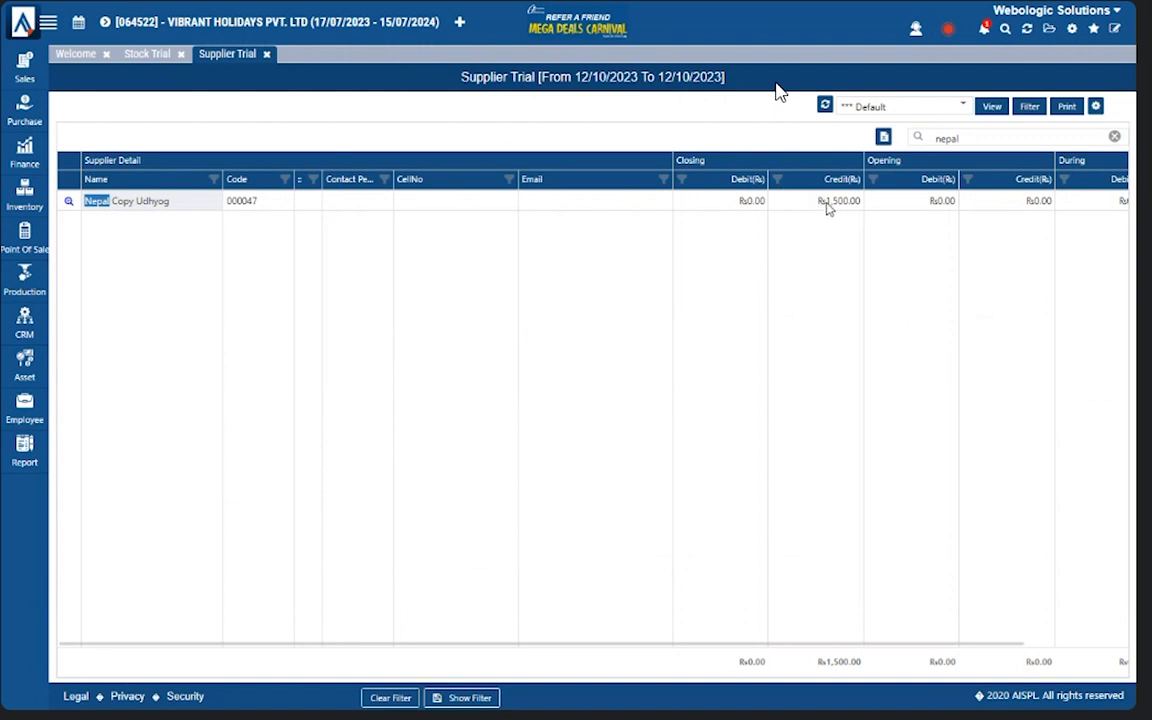
pyautogui.moveTo(828, 205); pyautogui.dragTo(851, 203)
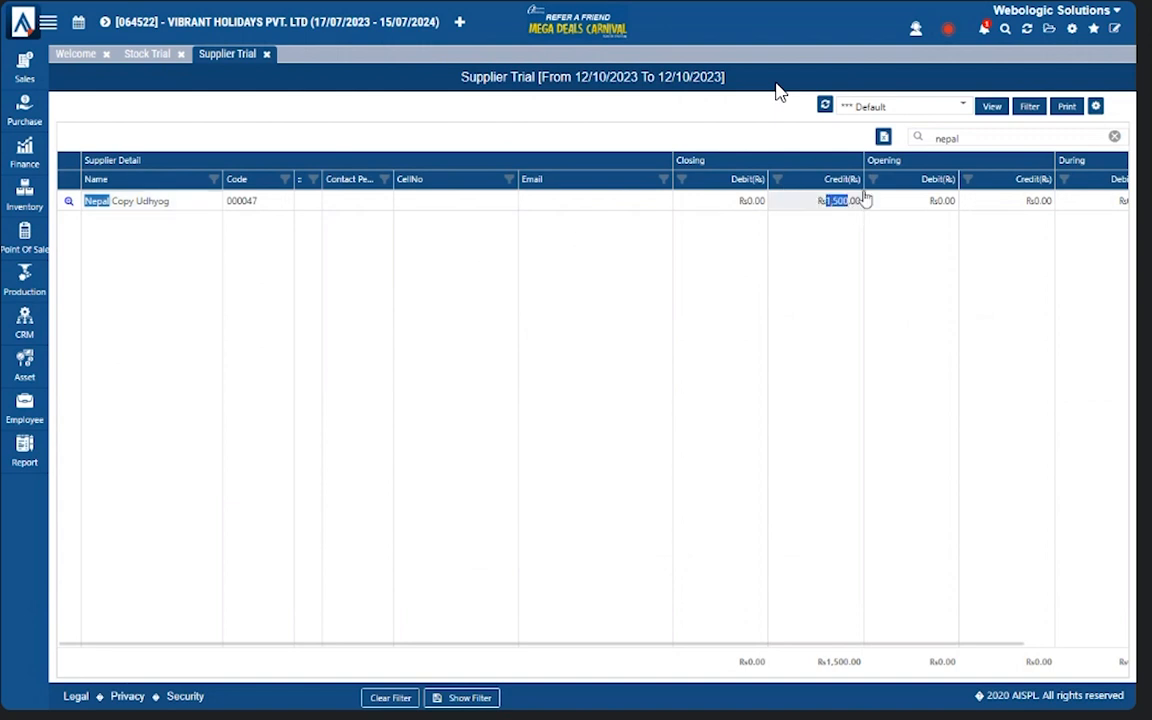
# - View the Customer Trial report for 12/10/2023, search it for "pus", and examine Puspanjali Kirana's closing debit
pyautogui.moveTo(24, 452)
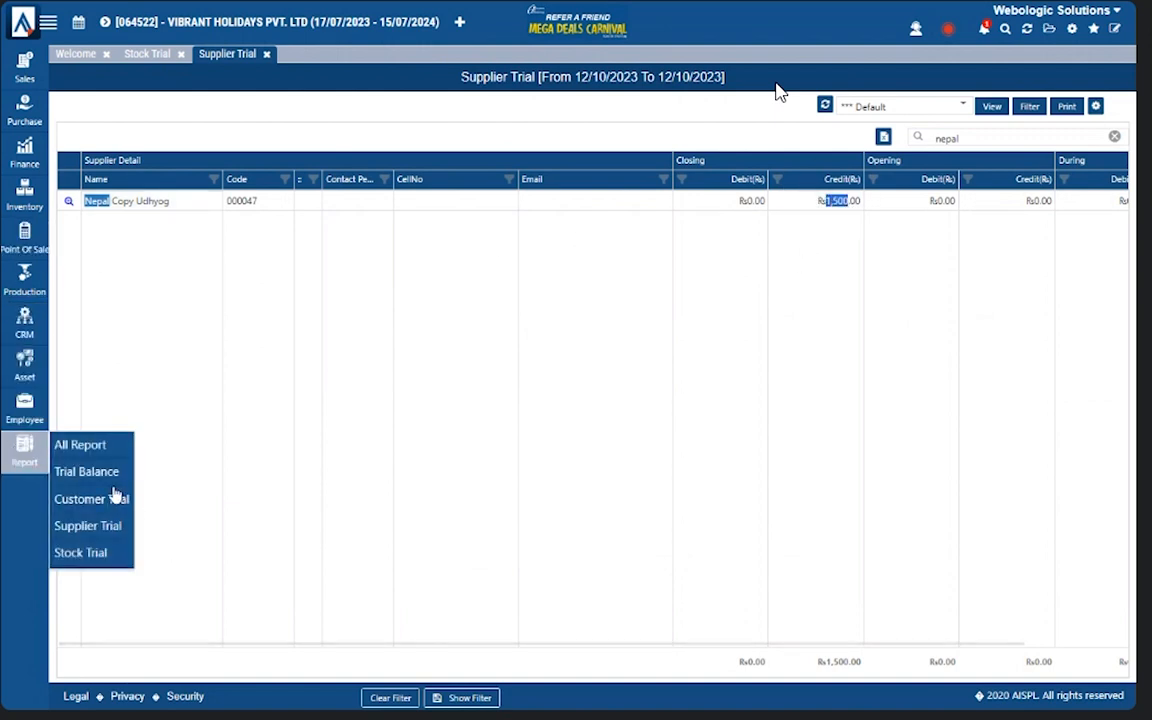
pyautogui.click(90, 499)
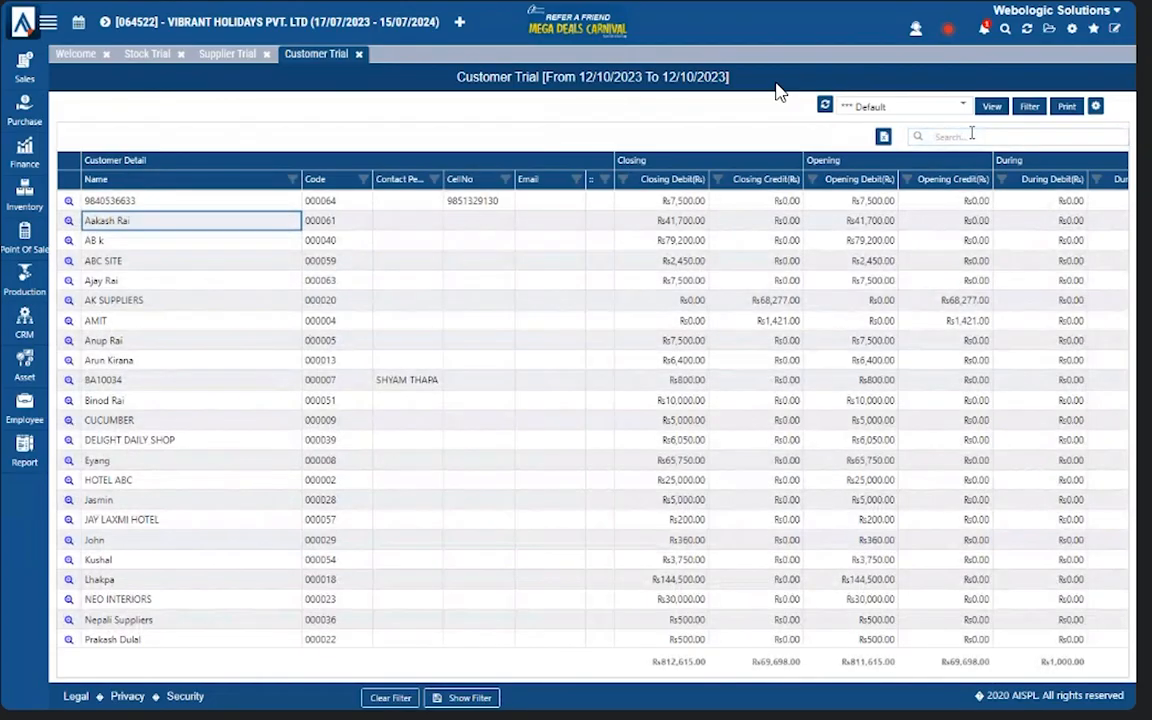
pyautogui.click(997, 158)
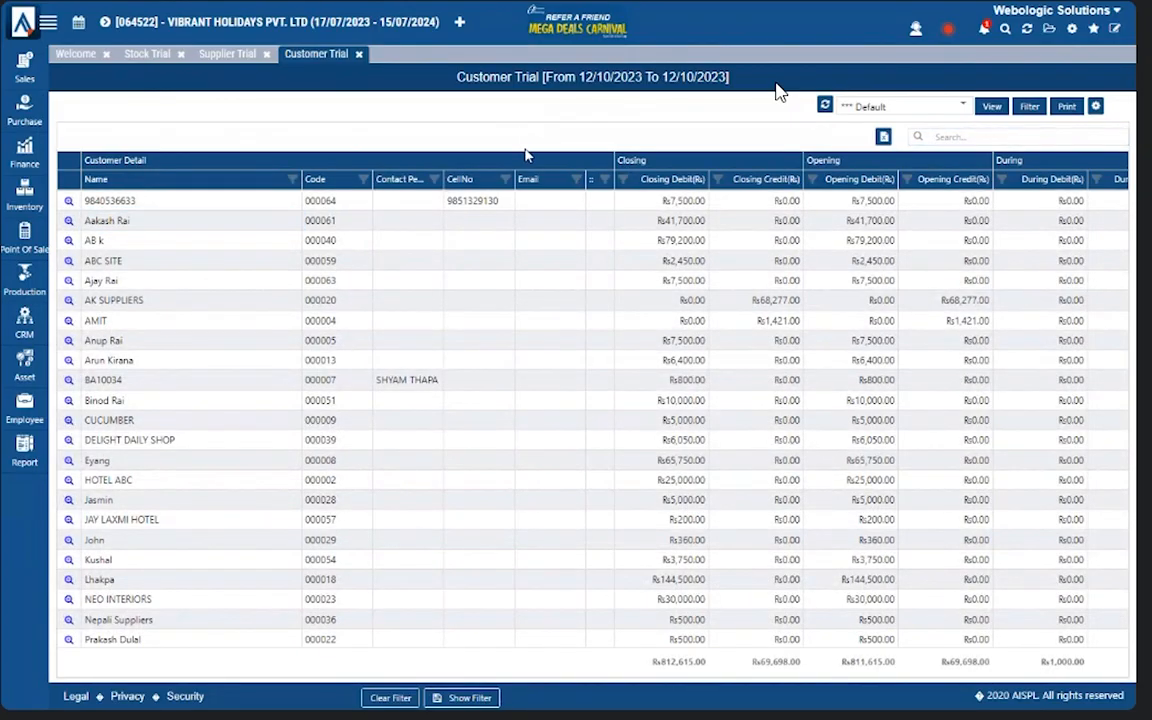
pyautogui.scroll(-5, 375, 553)
pyautogui.scroll(5, 381, 522)
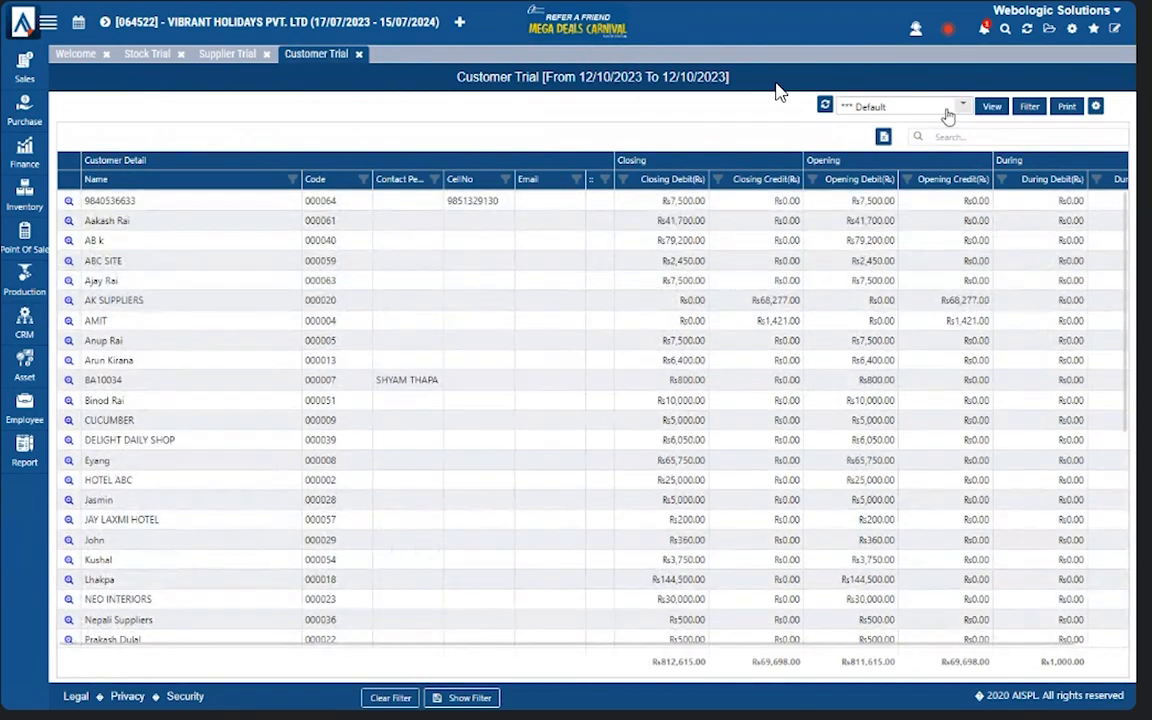
pyautogui.click(1030, 108)
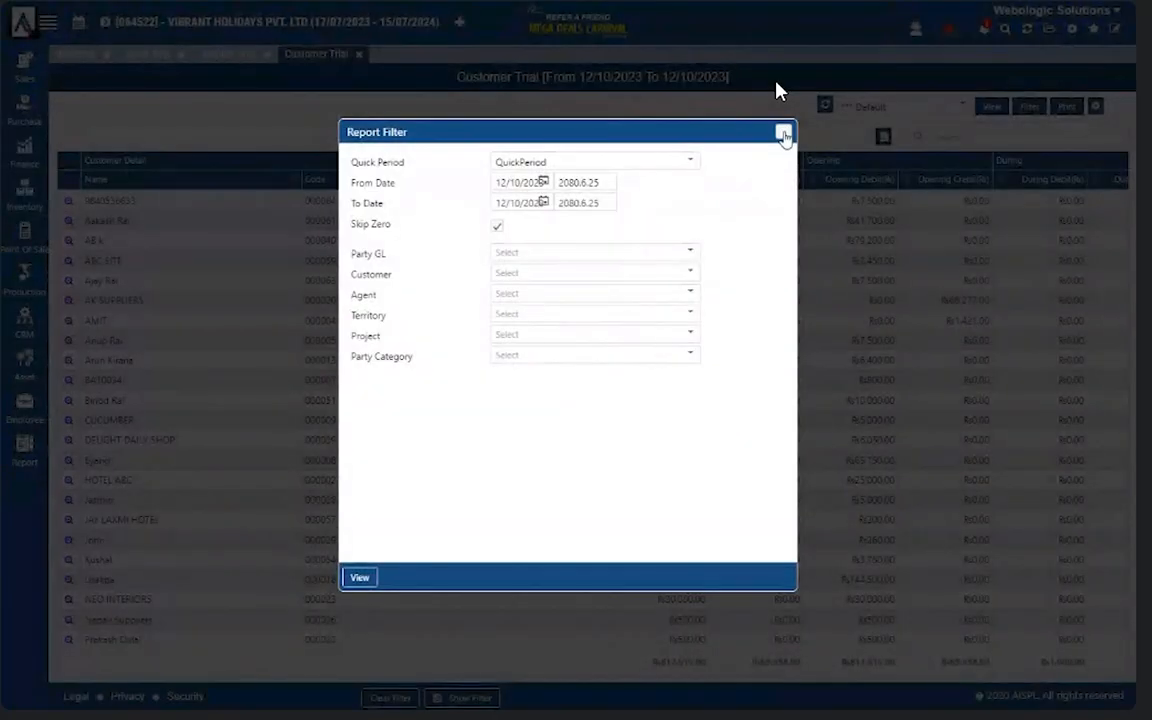
pyautogui.click(785, 131)
pyautogui.click(989, 136)
pyautogui.write('pus')
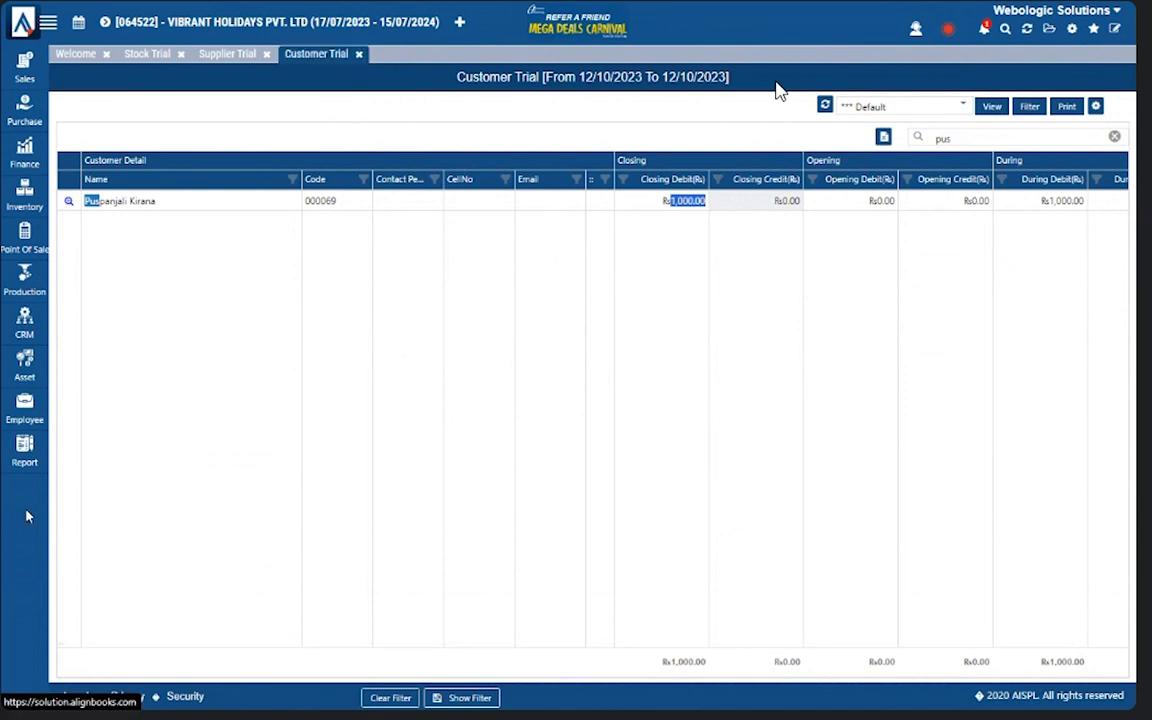
# - Search all reports for "item" and view the Itemwise Profitability - Sales Based report for 12/10/2023
pyautogui.moveTo(25, 455)
pyautogui.click(92, 444)
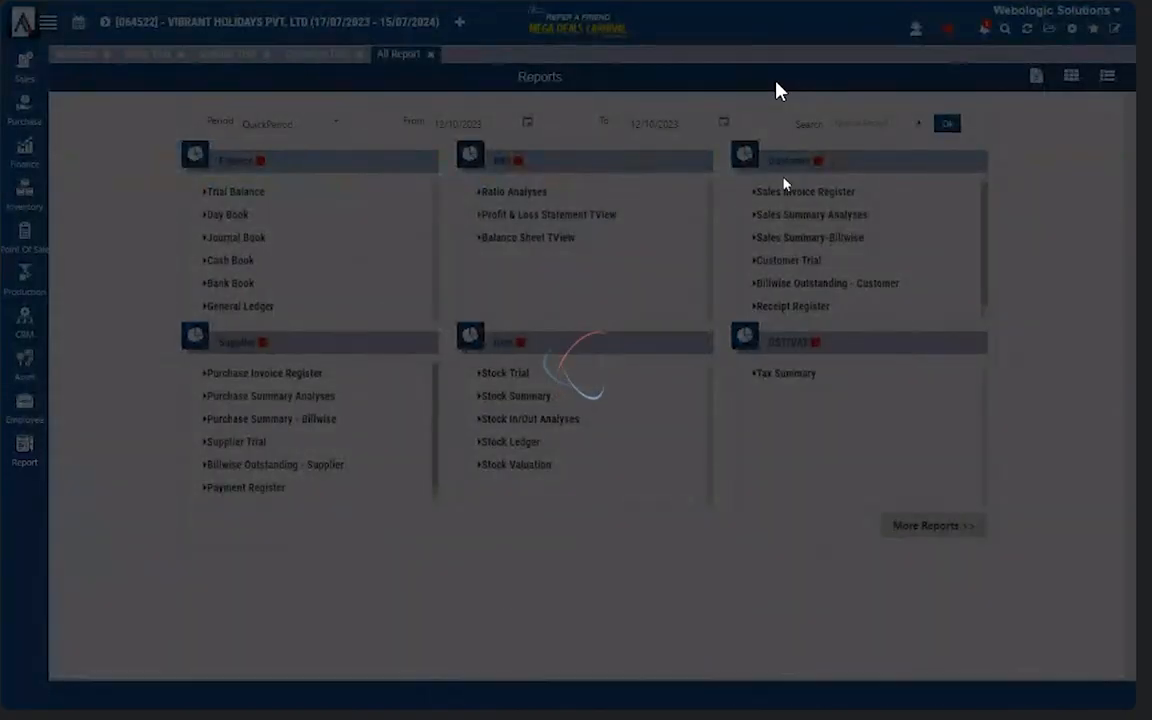
pyautogui.click(868, 124)
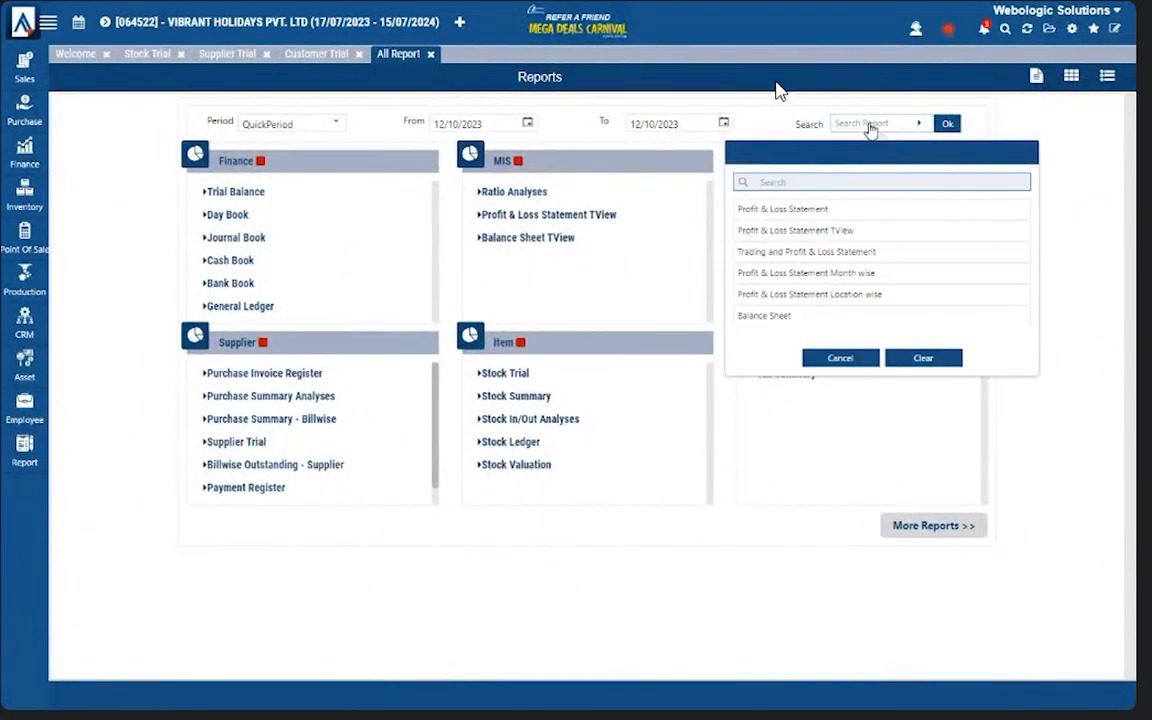
pyautogui.write('Pro')
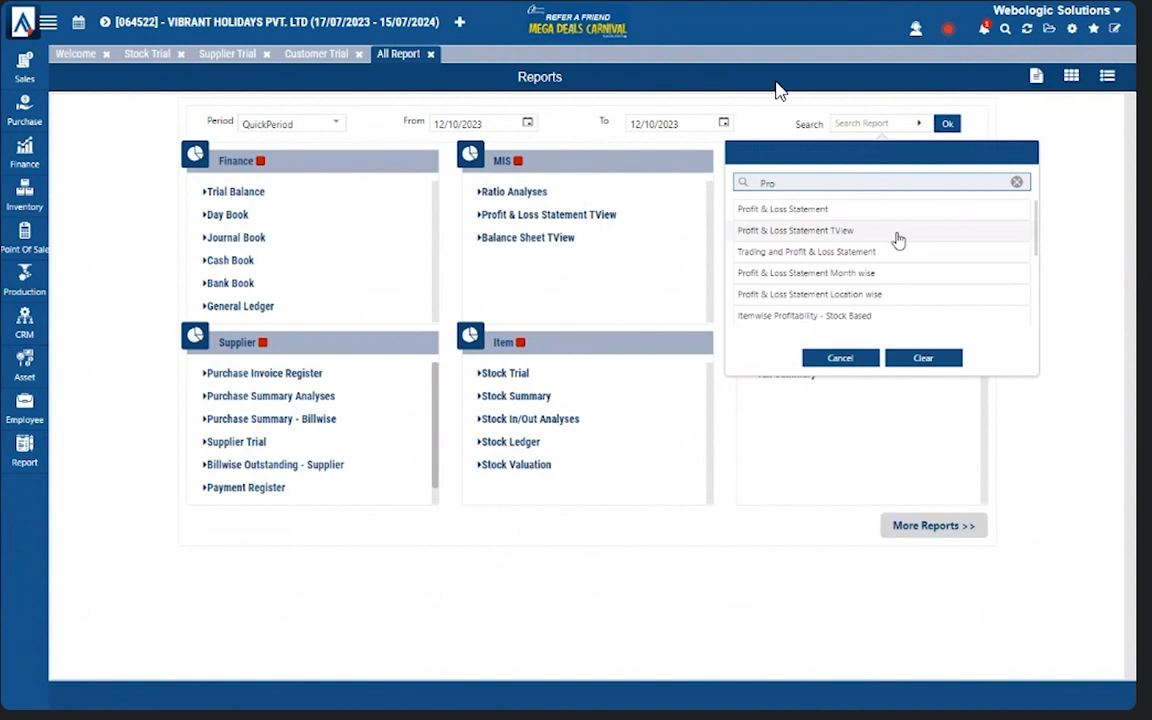
pyautogui.press('BackSpace')
pyautogui.press('BackSpace')
pyautogui.press('BackSpace')
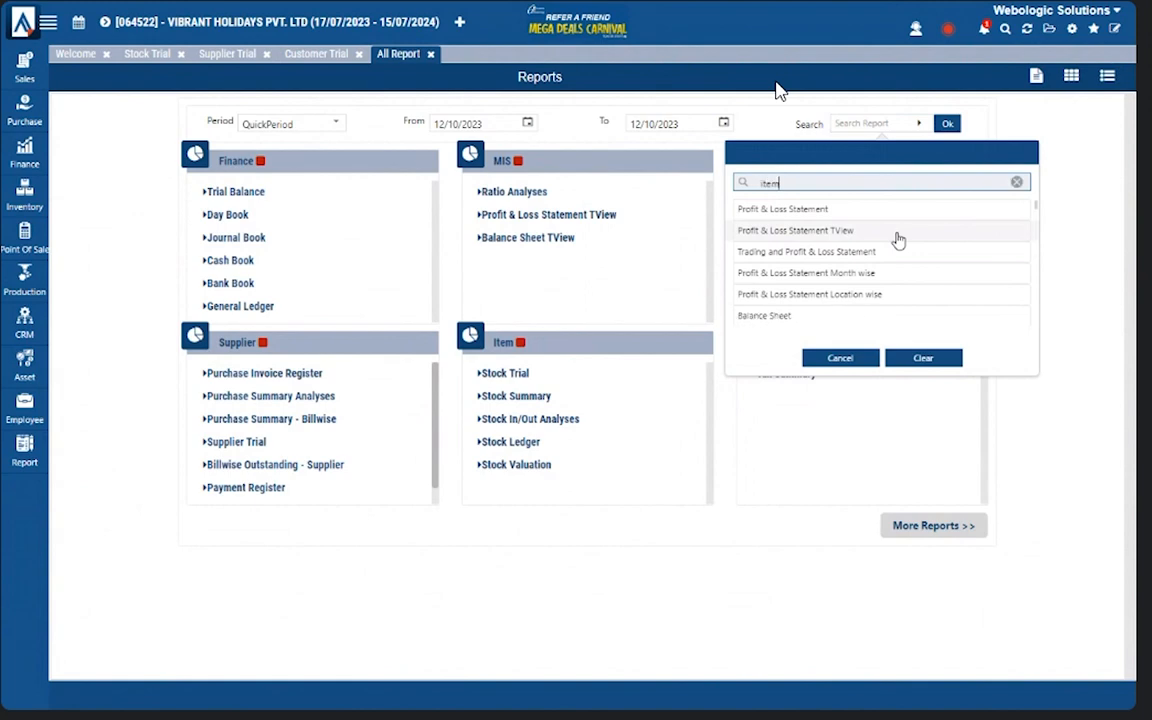
pyautogui.click(898, 232)
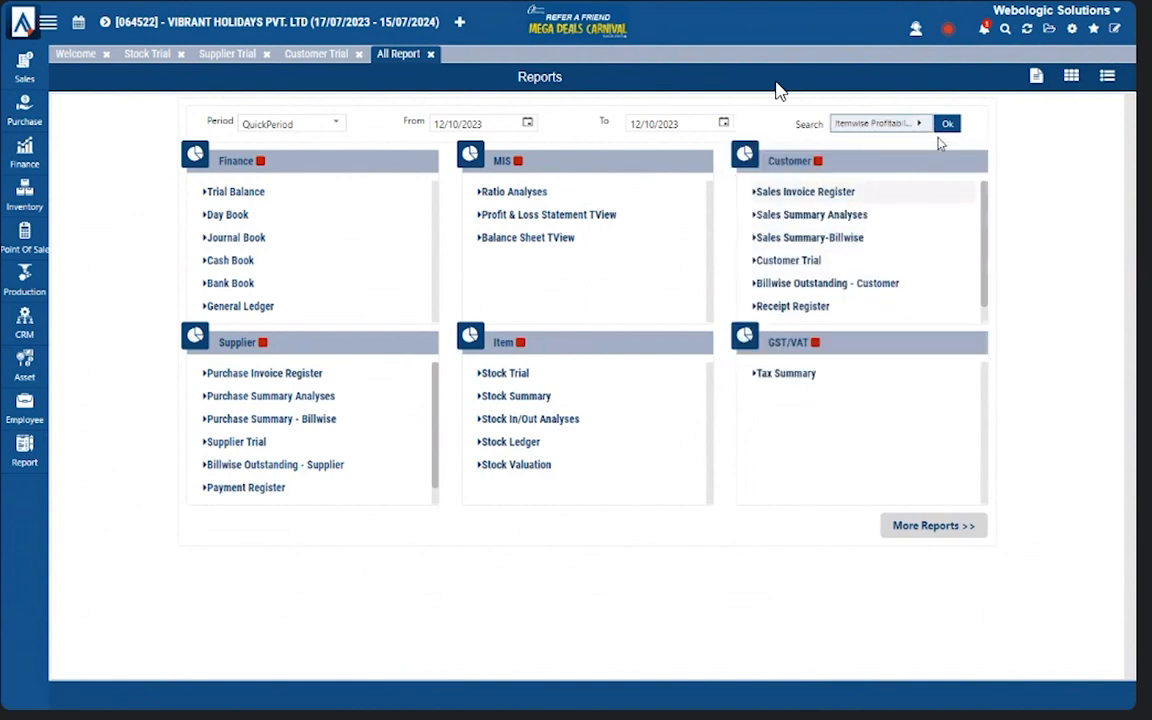
pyautogui.click(947, 124)
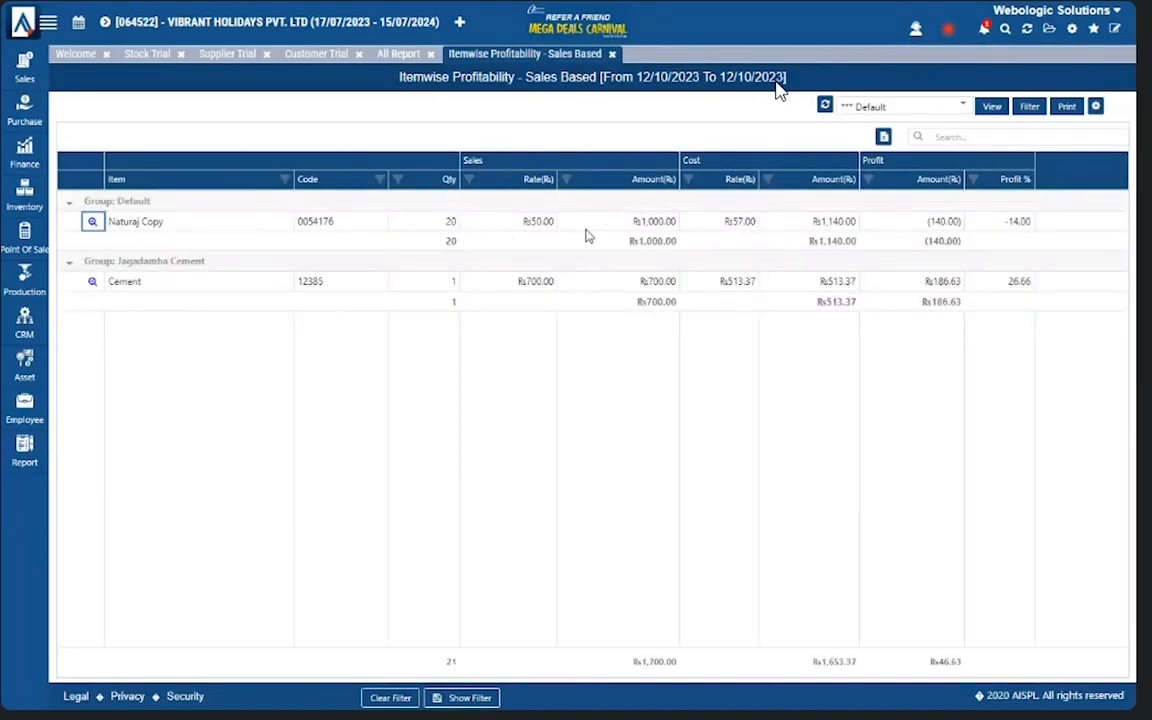
# - Examine Naturaj Copy's sold quantity, sales and cost rates and amounts, and profit, and close the profitability report
pyautogui.moveTo(520, 228); pyautogui.dragTo(550, 228)
pyautogui.moveTo(447, 227); pyautogui.dragTo(474, 227)
pyautogui.moveTo(643, 222); pyautogui.dragTo(670, 219)
pyautogui.click(442, 220)
pyautogui.moveTo(442, 226); pyautogui.dragTo(517, 222)
pyautogui.moveTo(733, 225); pyautogui.dragTo(752, 222)
pyautogui.moveTo(812, 221); pyautogui.dragTo(856, 222)
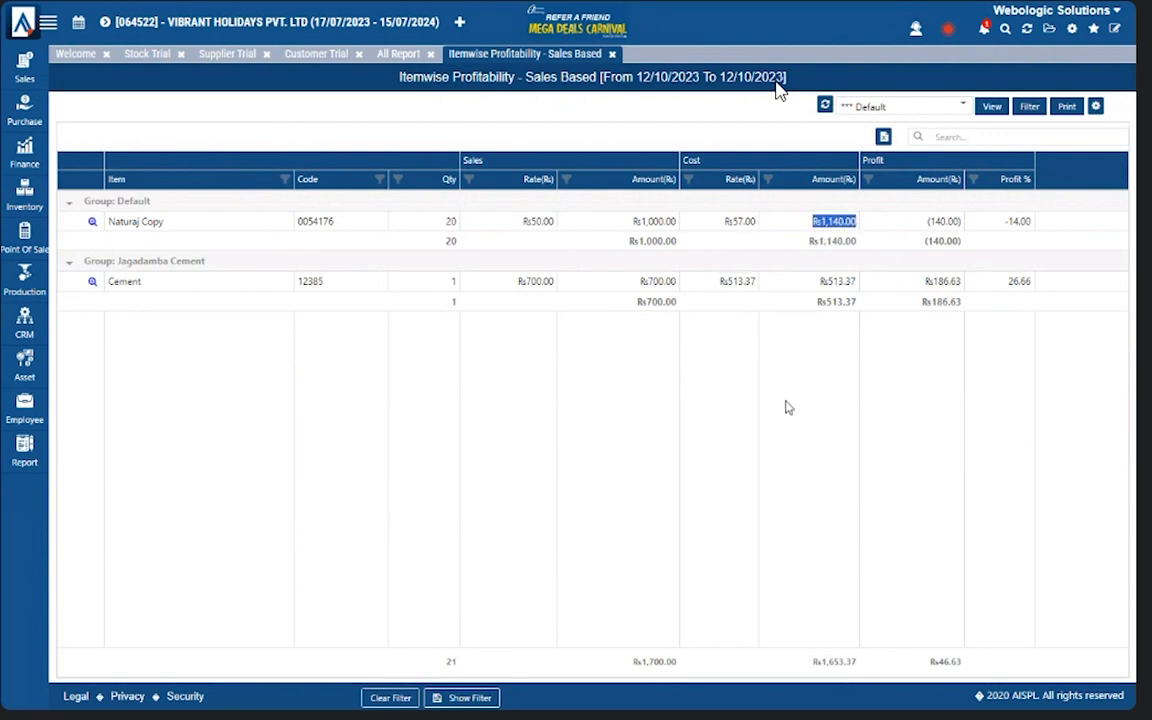
pyautogui.click(786, 432)
pyautogui.moveTo(927, 221); pyautogui.dragTo(965, 229)
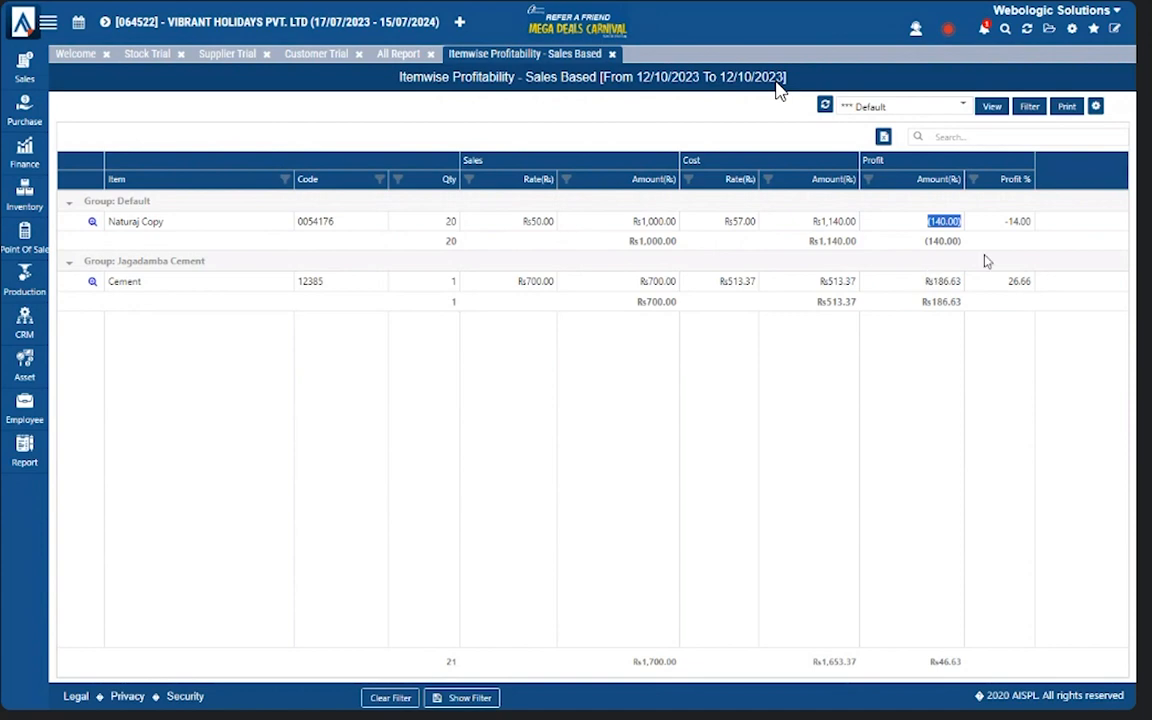
pyautogui.moveTo(992, 218); pyautogui.dragTo(1050, 205)
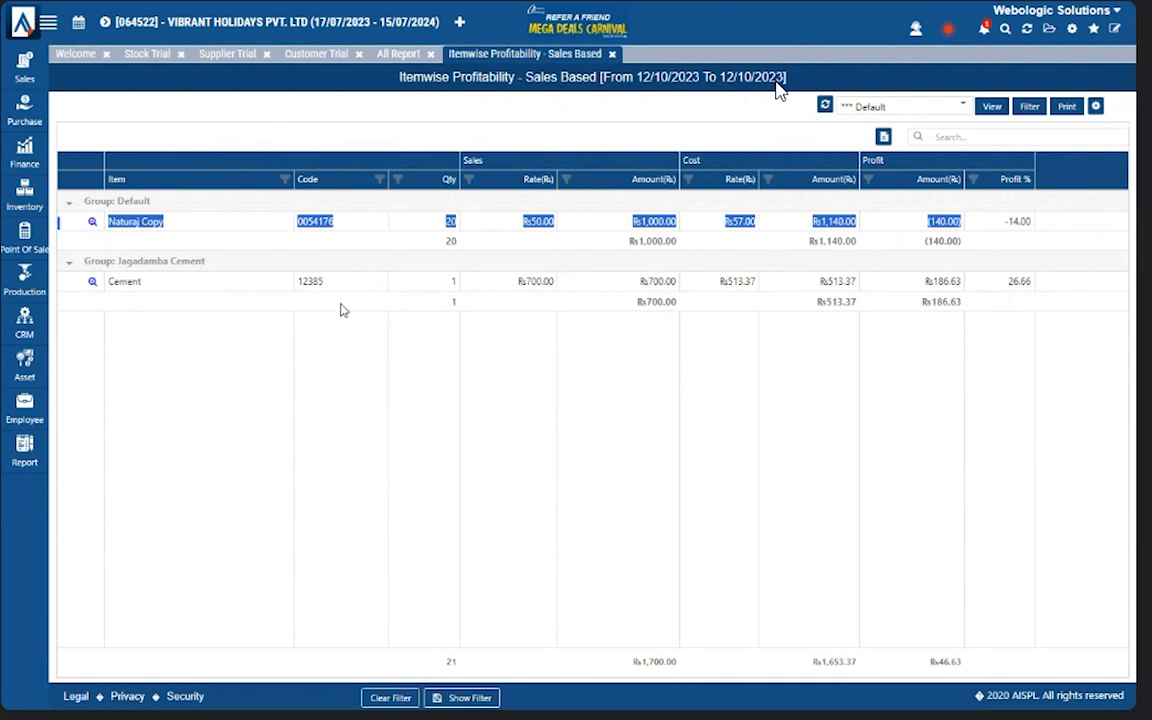
pyautogui.click(613, 54)
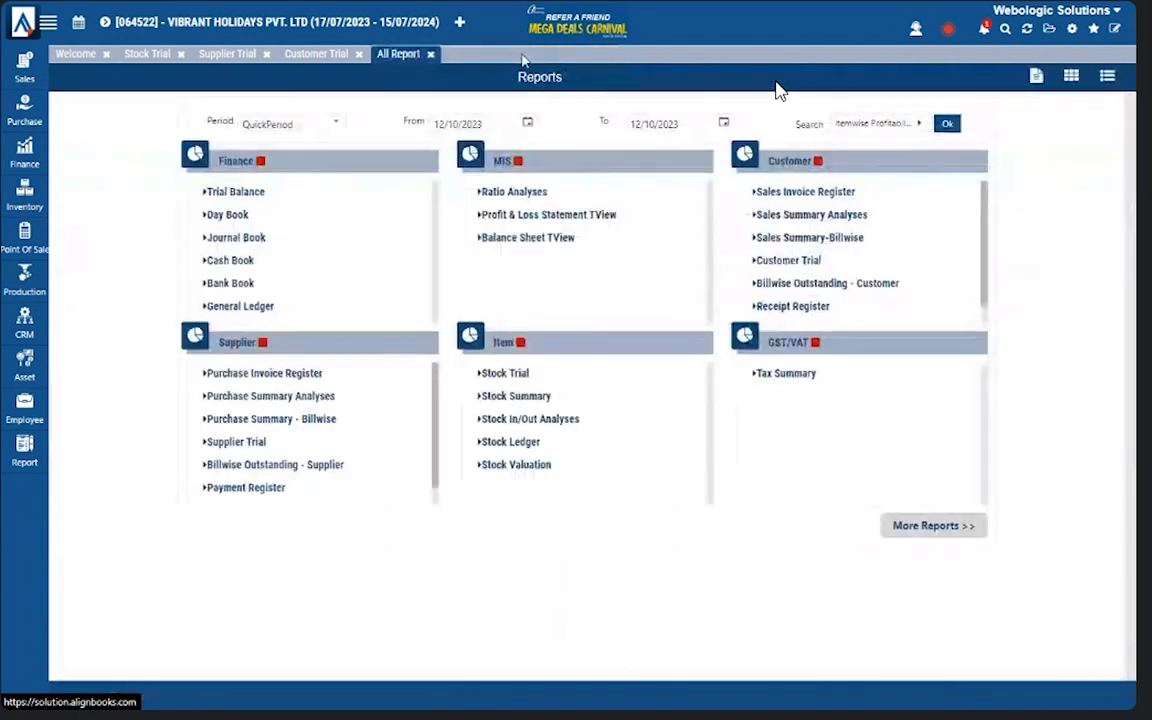
# - View the Sales Invoice Register for 12/10/2023 and examine the listed customers, bill amounts and their total
pyautogui.click(862, 191)
pyautogui.click(988, 112)
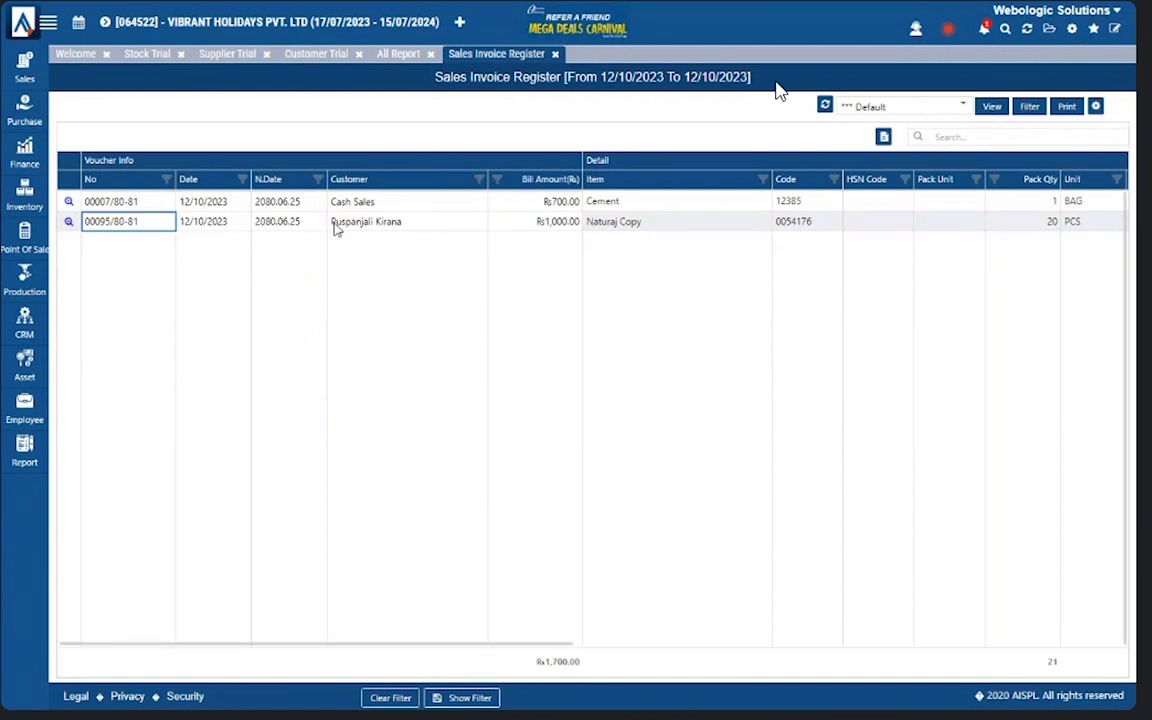
pyautogui.moveTo(334, 228); pyautogui.dragTo(409, 229)
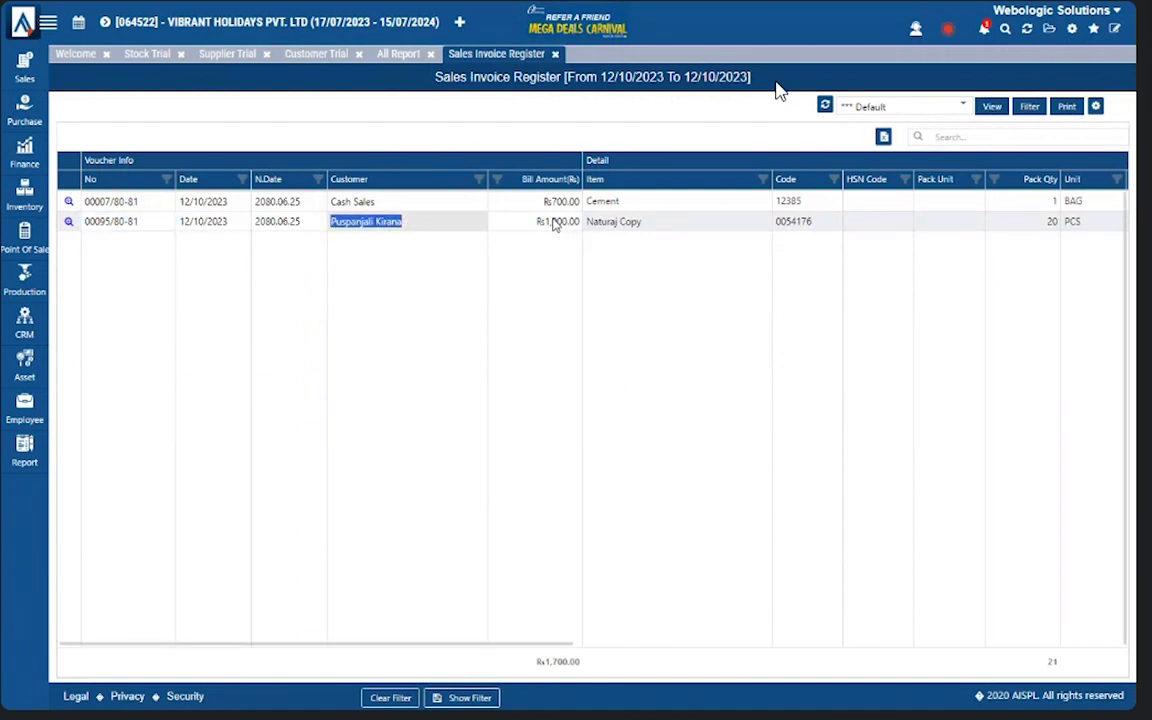
pyautogui.moveTo(550, 224); pyautogui.dragTo(599, 223)
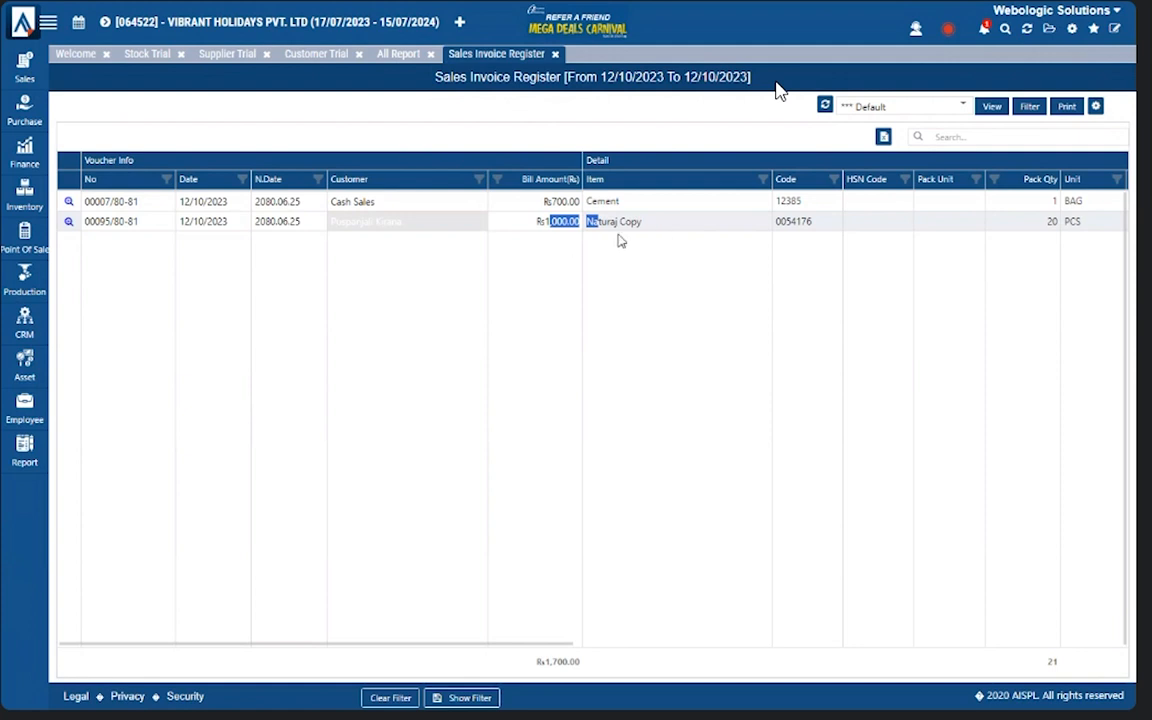
pyautogui.click(620, 240)
pyautogui.moveTo(536, 654); pyautogui.dragTo(595, 669)
pyautogui.moveTo(336, 200); pyautogui.dragTo(517, 504)
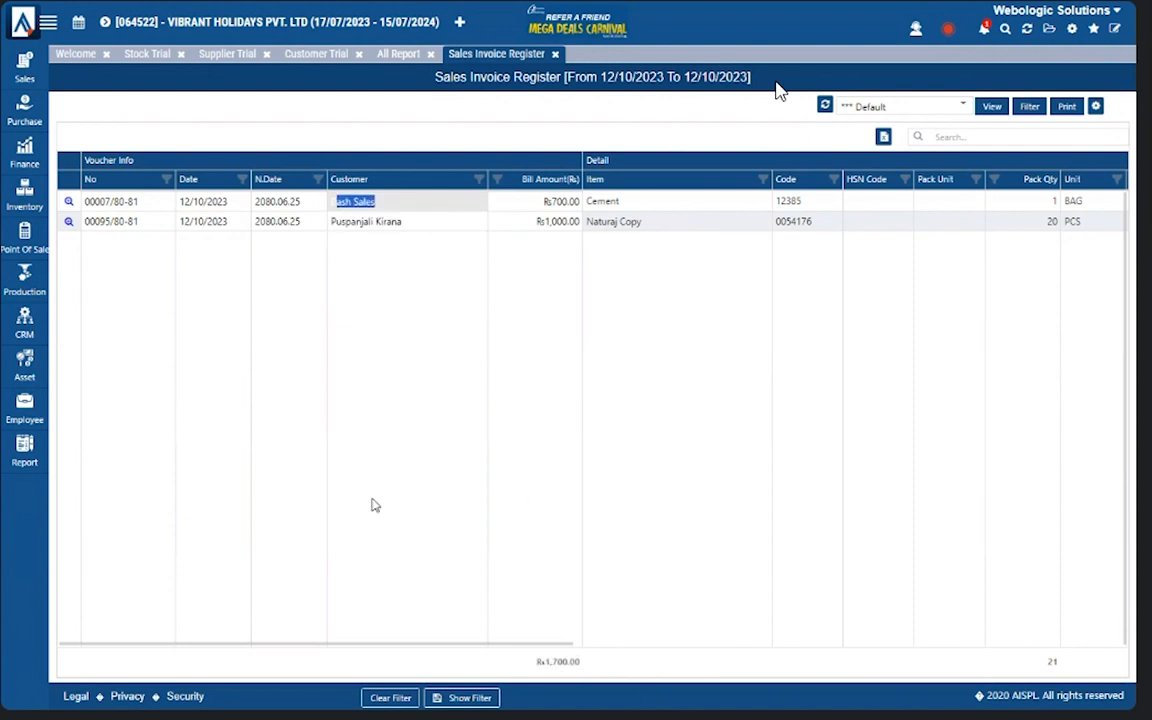
# - View the Customer Ledger from the report list, filtered to the CurrentMonth period and the customer Puspanjali Kirana
pyautogui.click(398, 53)
pyautogui.scroll(-1, 840, 290)
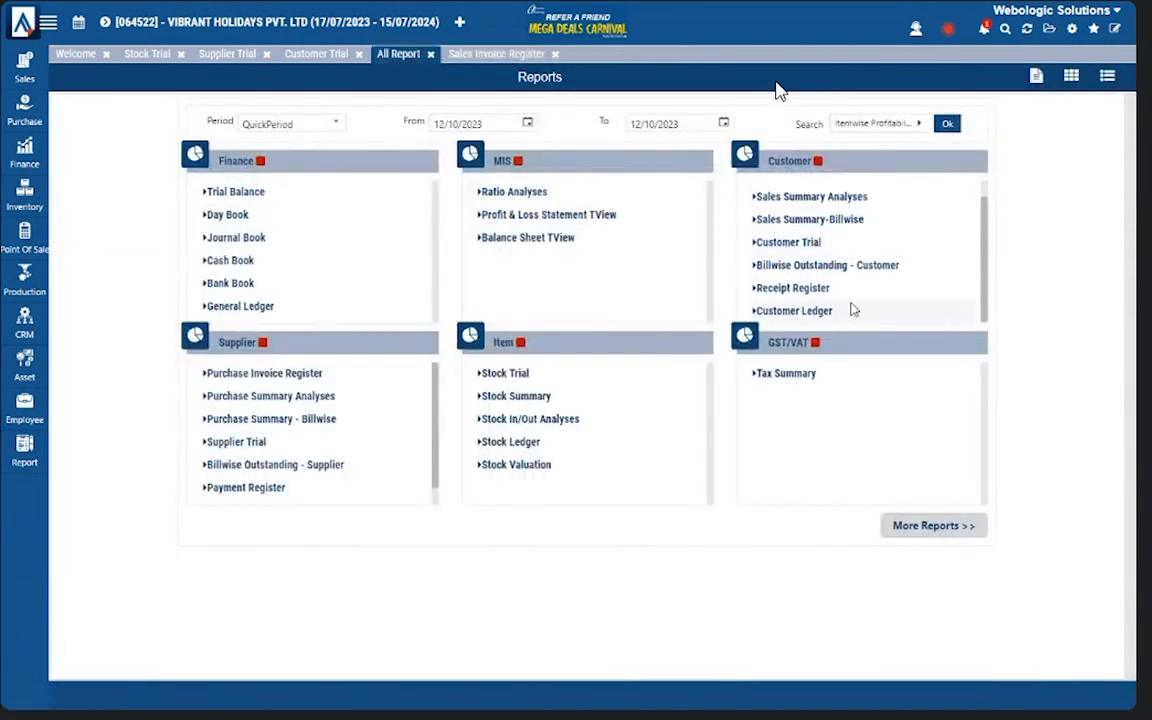
pyautogui.click(849, 307)
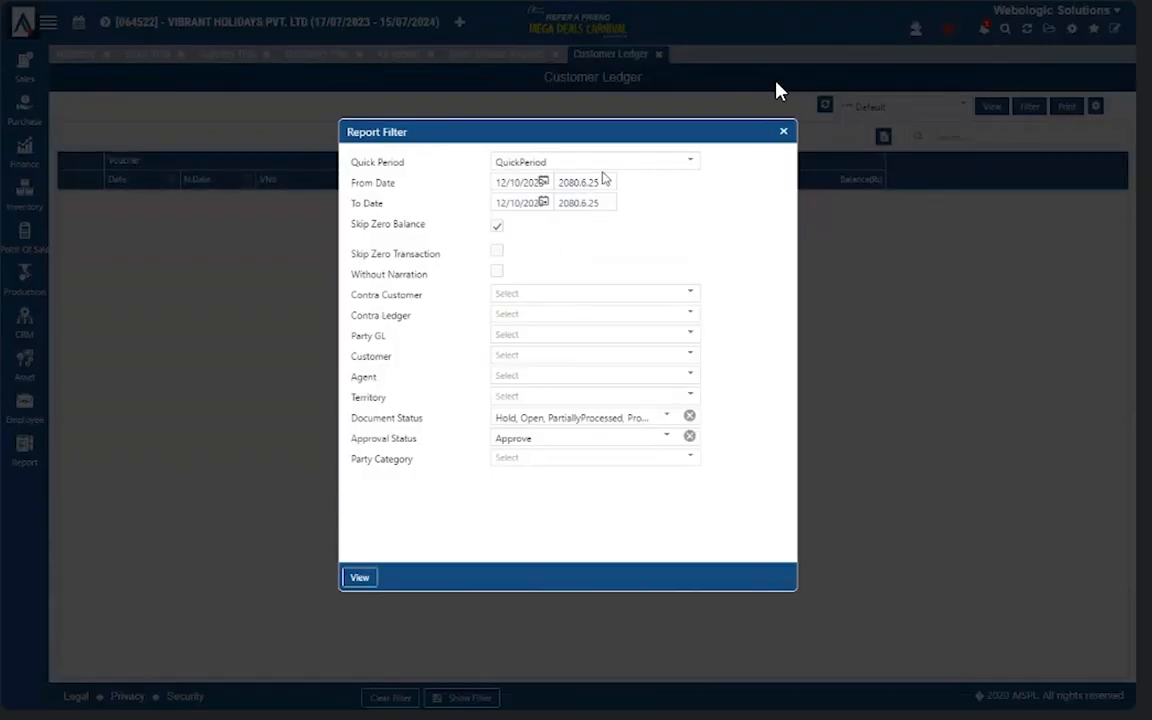
pyautogui.click(655, 162)
pyautogui.click(525, 206)
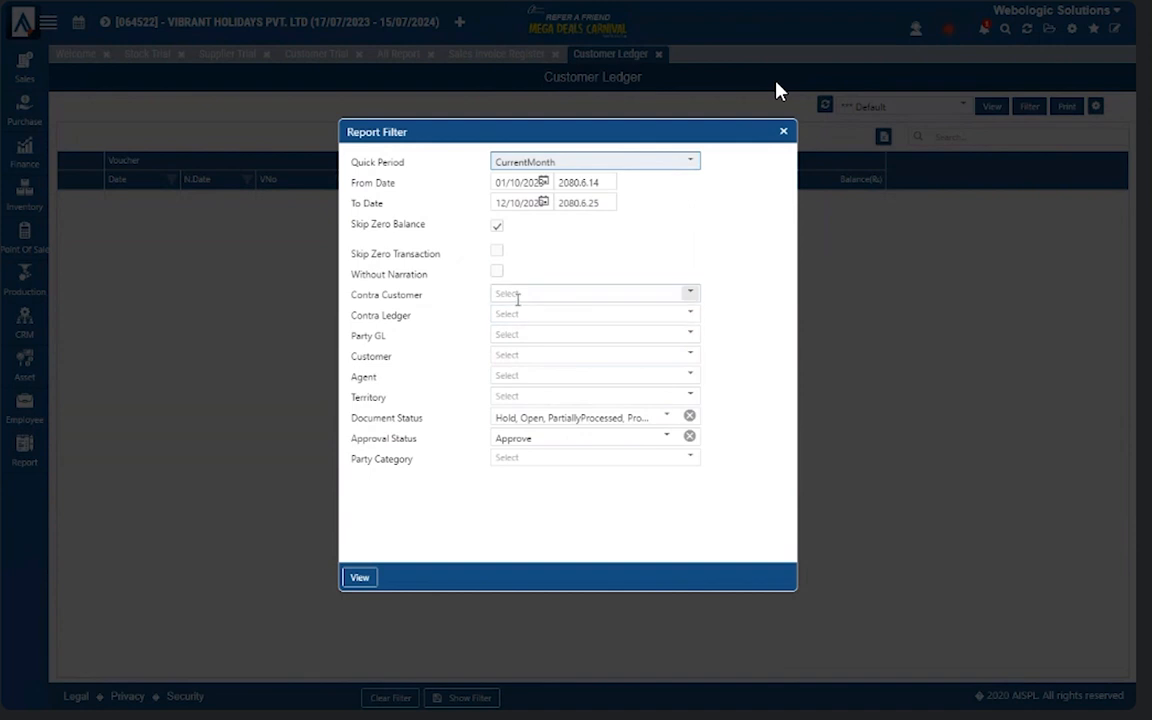
pyautogui.click(548, 356)
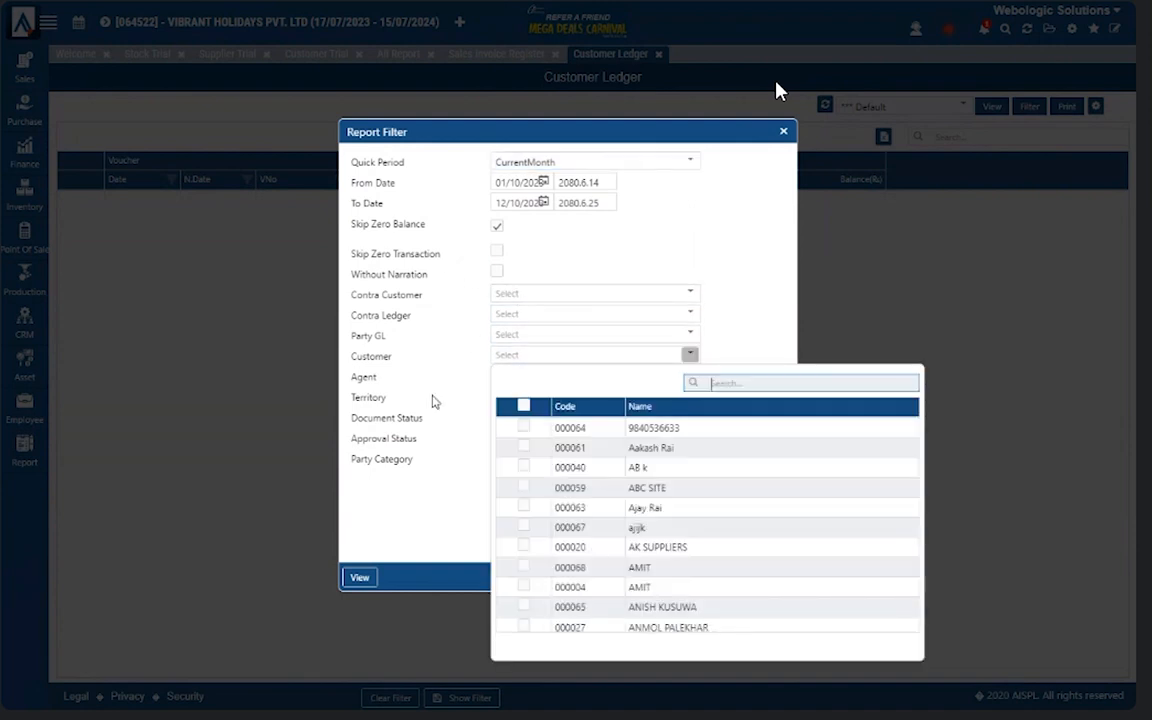
pyautogui.write('pus')
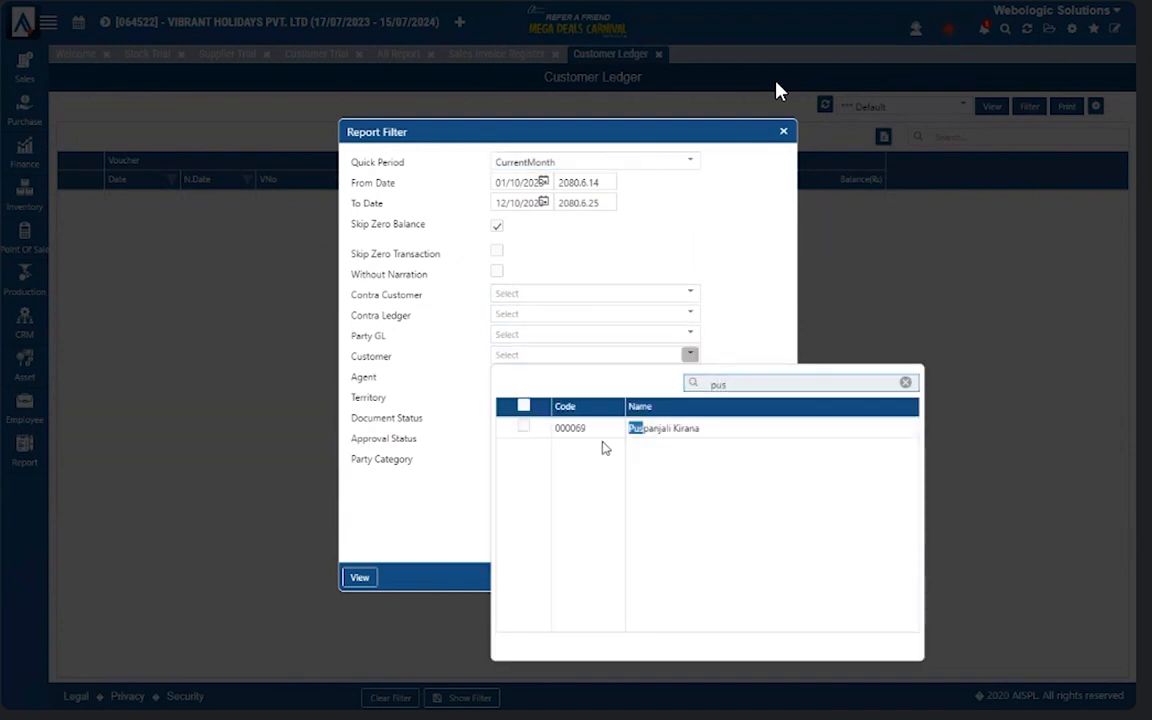
pyautogui.click(521, 428)
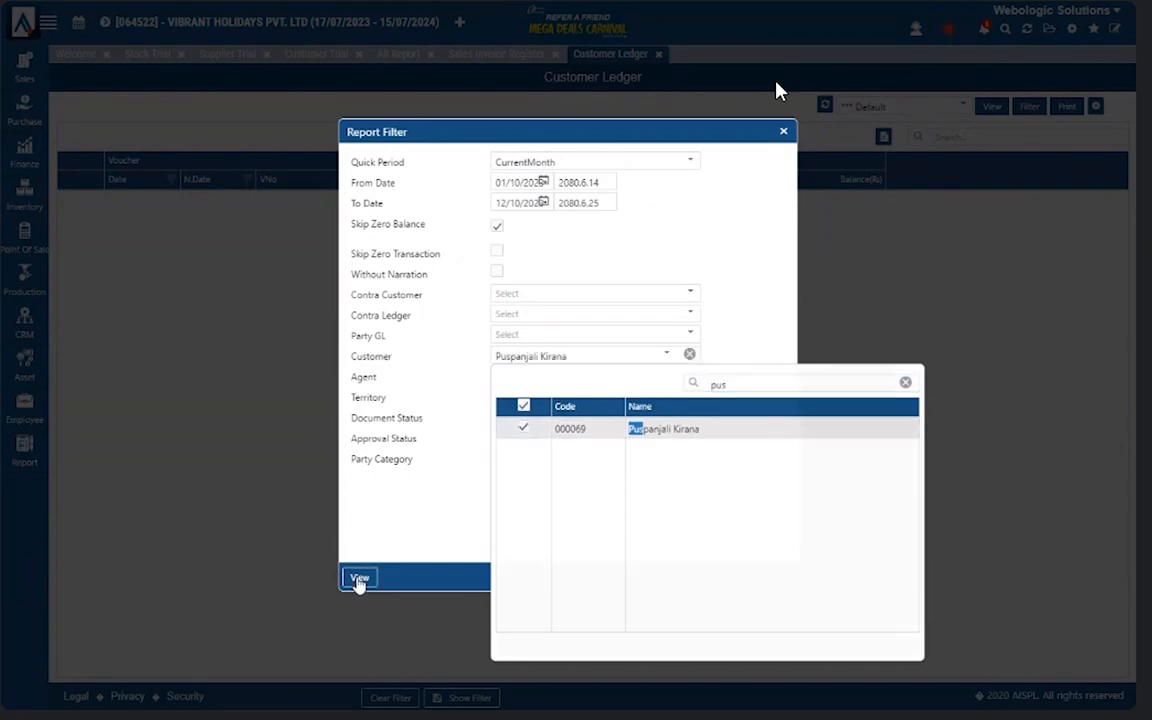
pyautogui.click(359, 577)
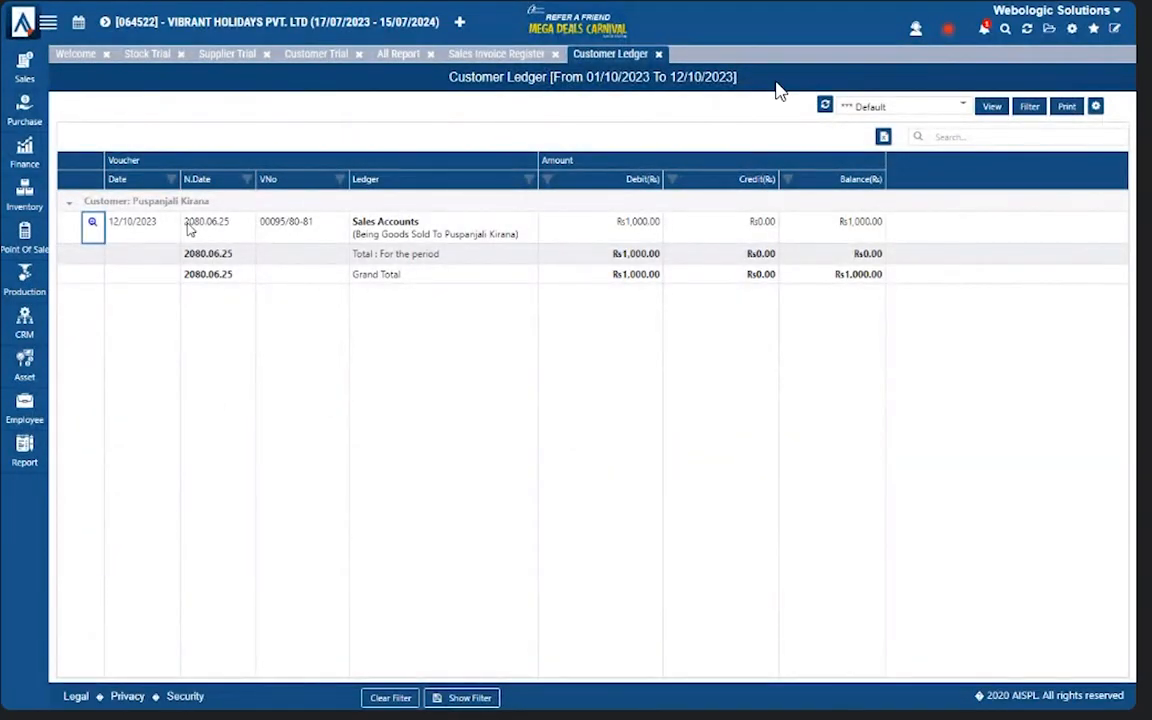
# - Examine the sales entry's debit amount and Nepali date in the ledger, and close the Customer Ledger and Sales Invoice Register
pyautogui.moveTo(625, 222); pyautogui.dragTo(658, 228)
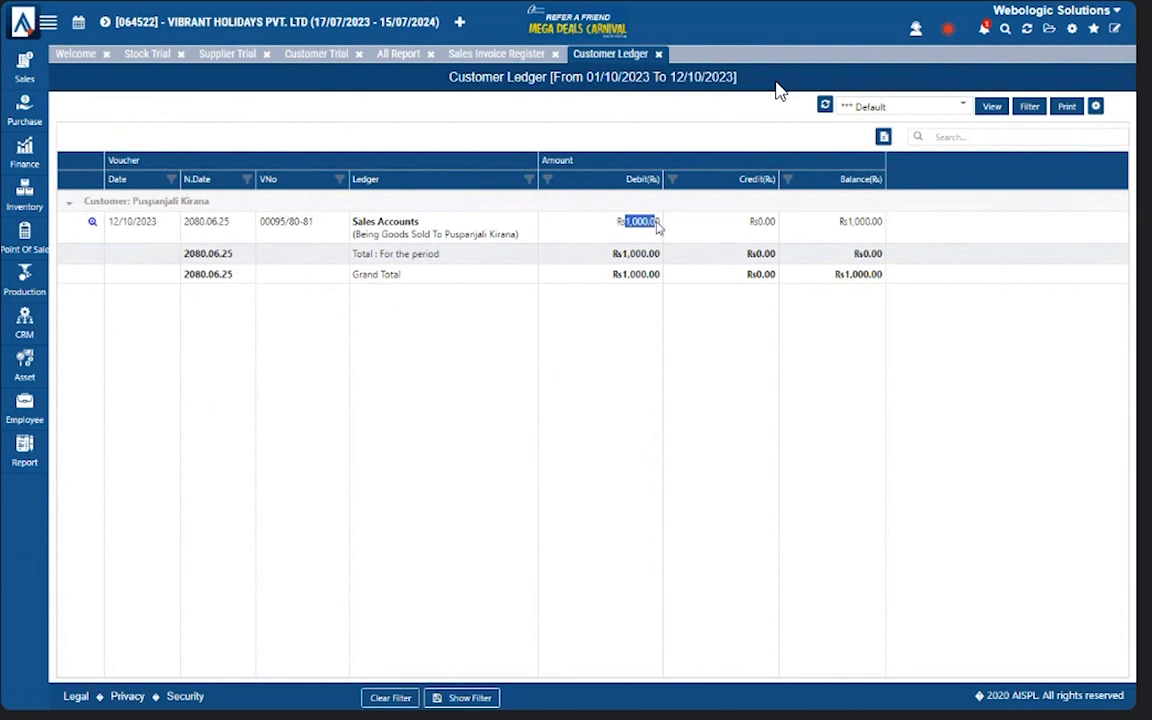
pyautogui.moveTo(188, 222); pyautogui.dragTo(235, 233)
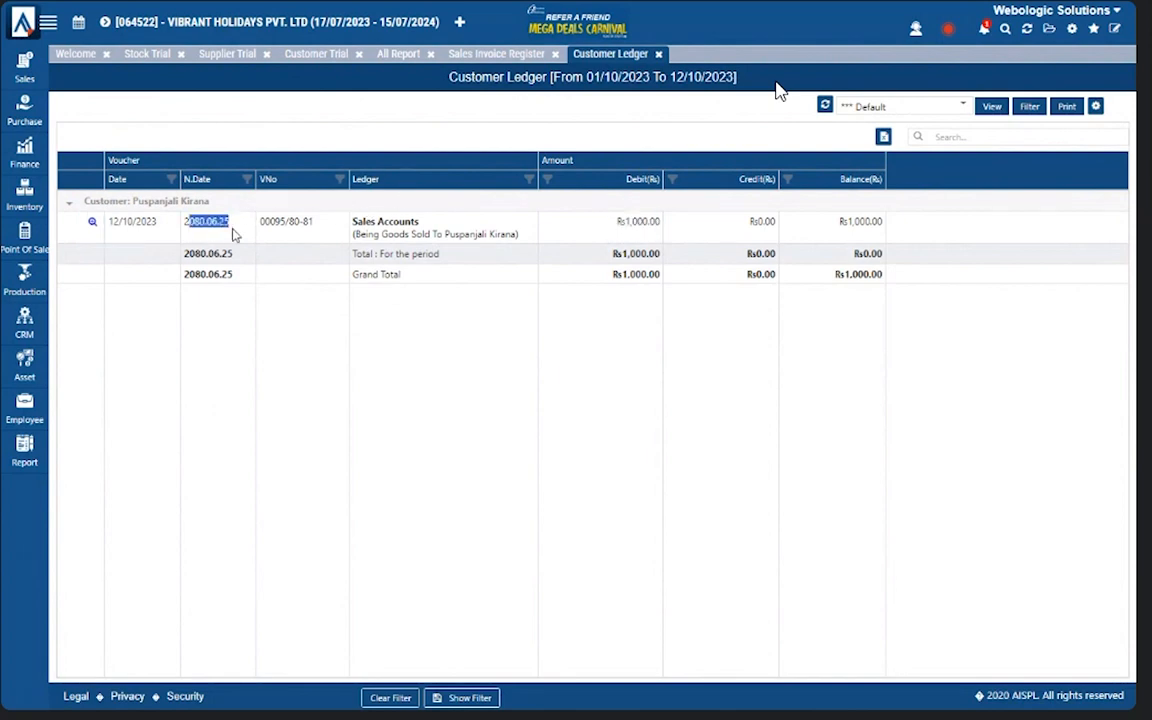
pyautogui.click(659, 54)
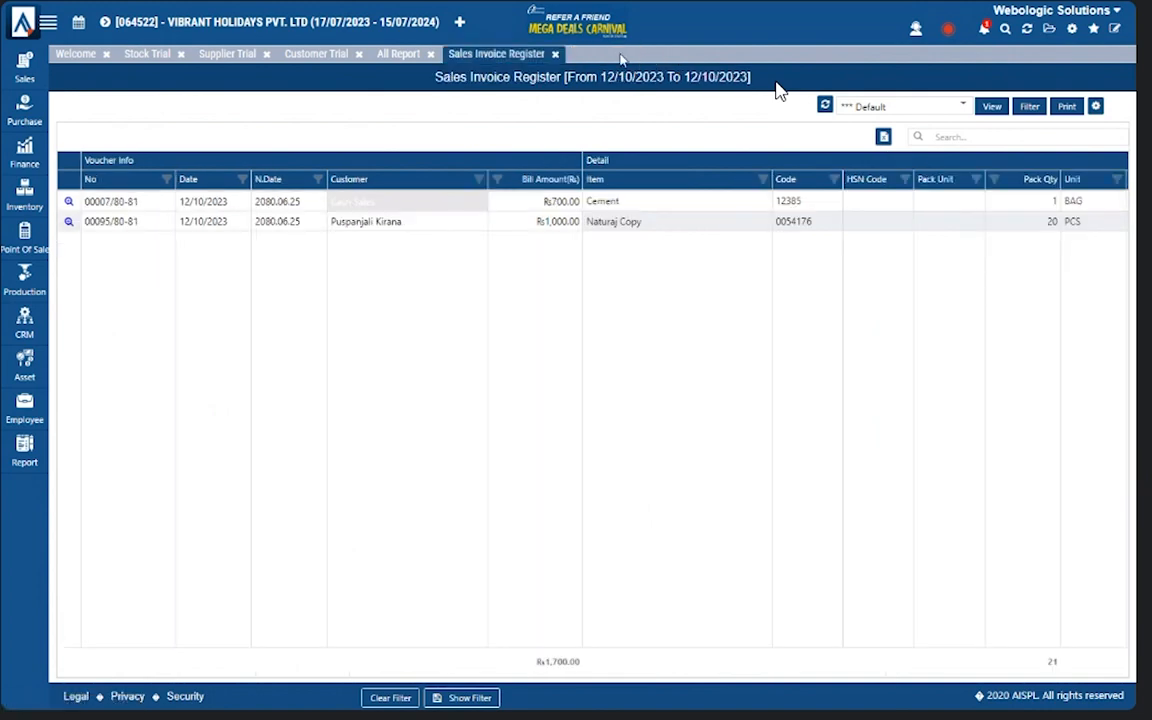
pyautogui.click(555, 54)
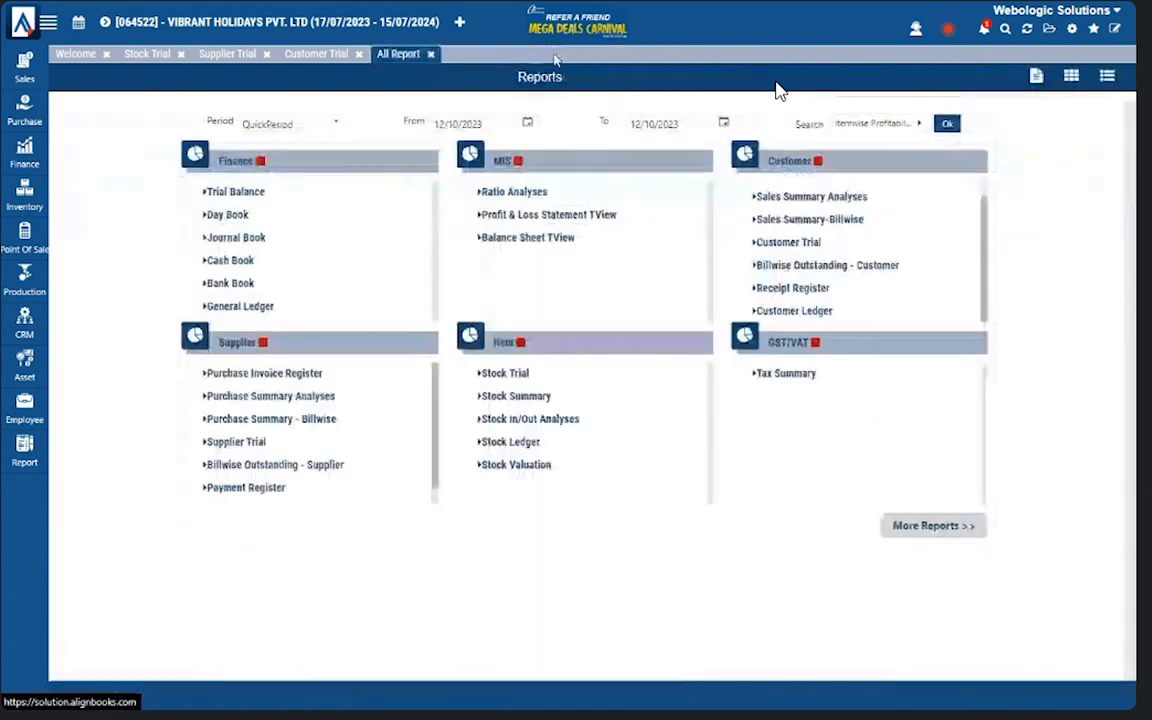
# - View the Stock Valuation report as on 12/10/2023 for all items, skipping zero balances
pyautogui.scroll(-1, 320, 447)
pyautogui.scroll(1, 310, 420)
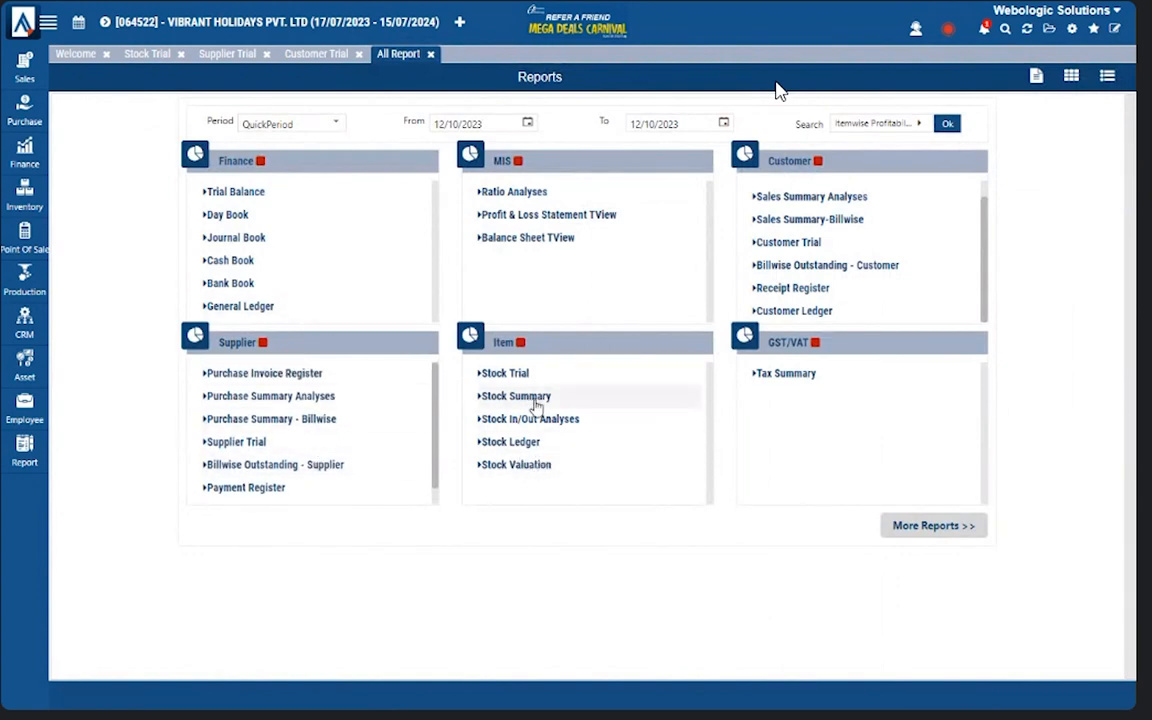
pyautogui.click(520, 466)
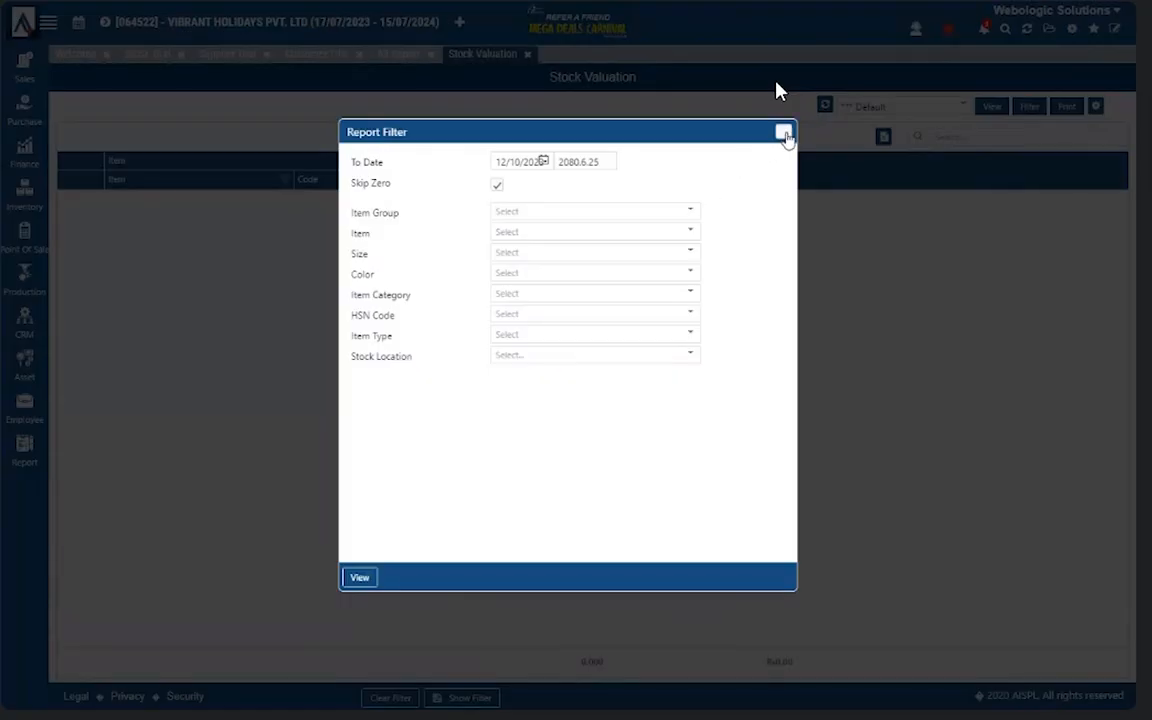
pyautogui.click(785, 134)
pyautogui.click(1029, 106)
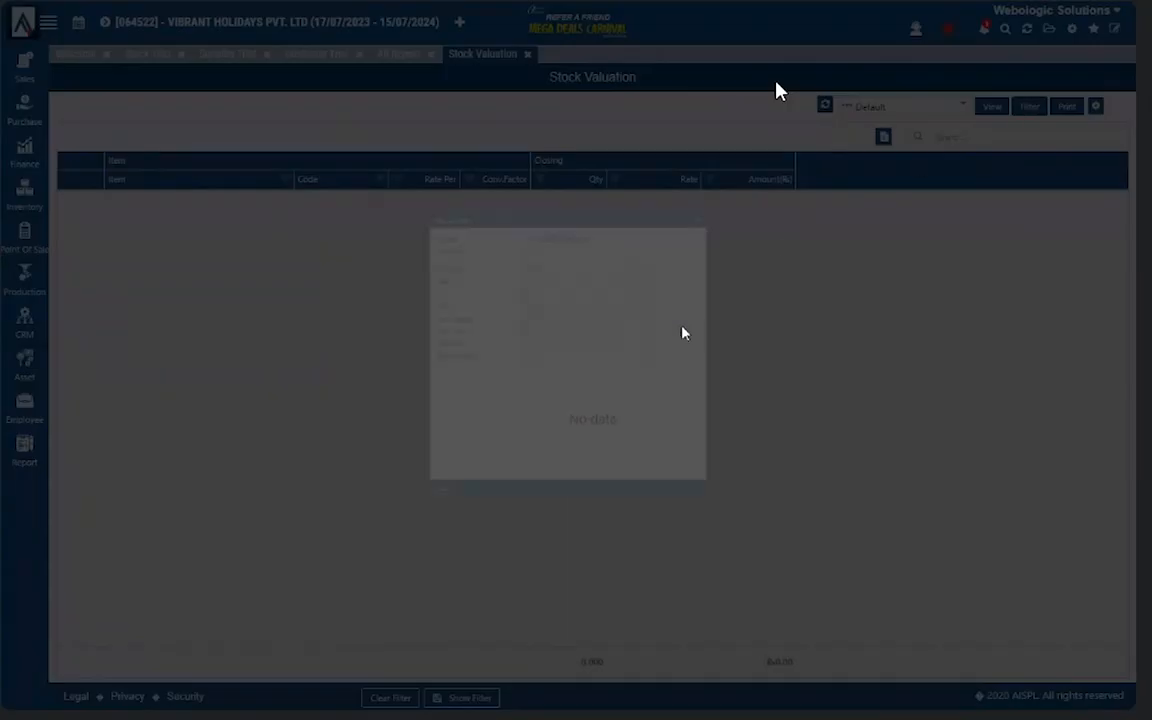
pyautogui.click(364, 576)
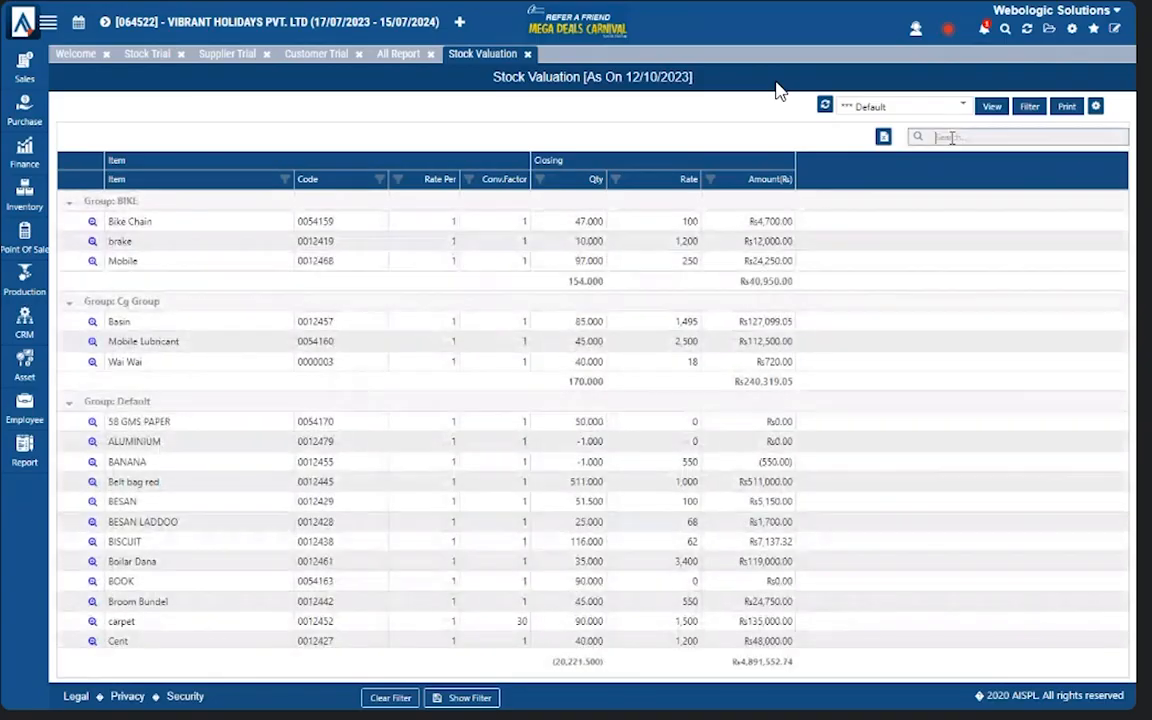
# - Search the stock valuation for "nat", examine Naturaj Copy's closing quantity, rate and amount, and close the report
pyautogui.click(952, 138)
pyautogui.write('natis')
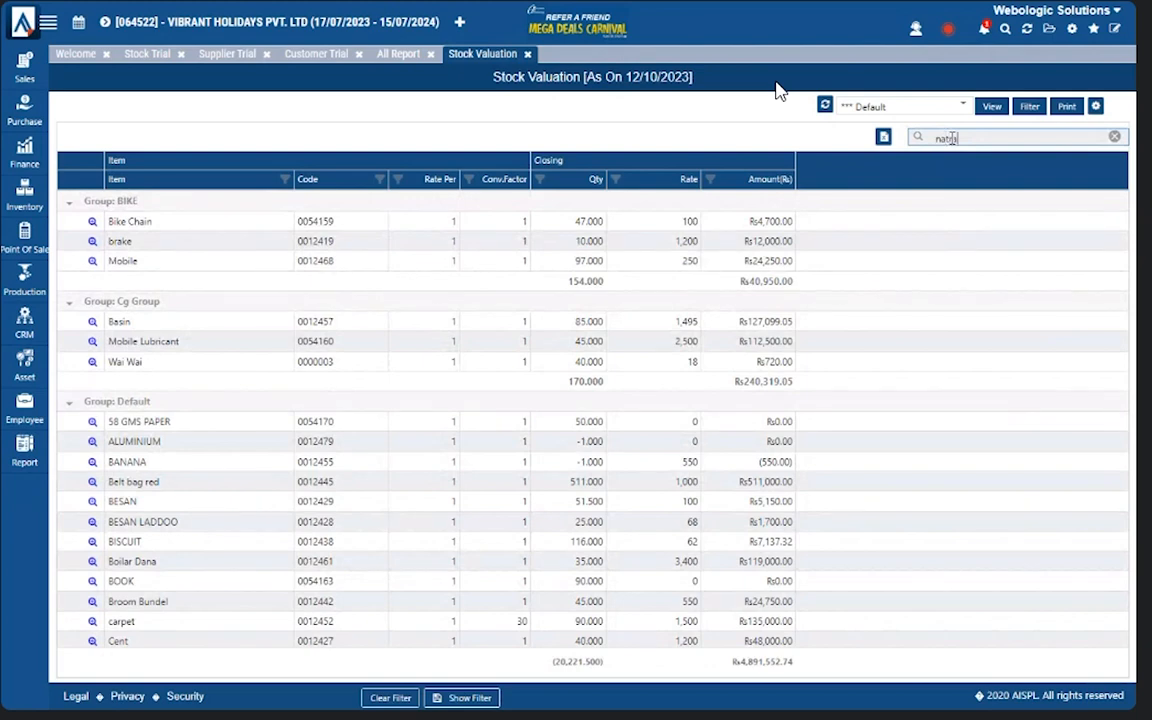
pyautogui.press('BackSpace')
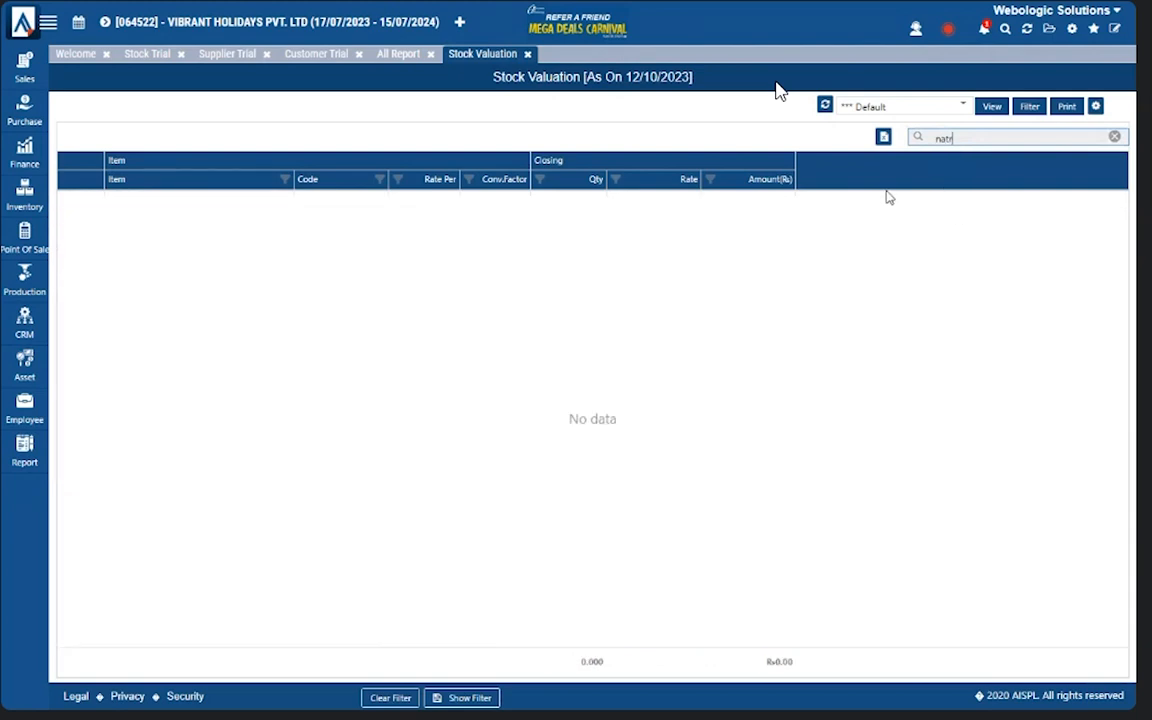
pyautogui.press('BackSpace')
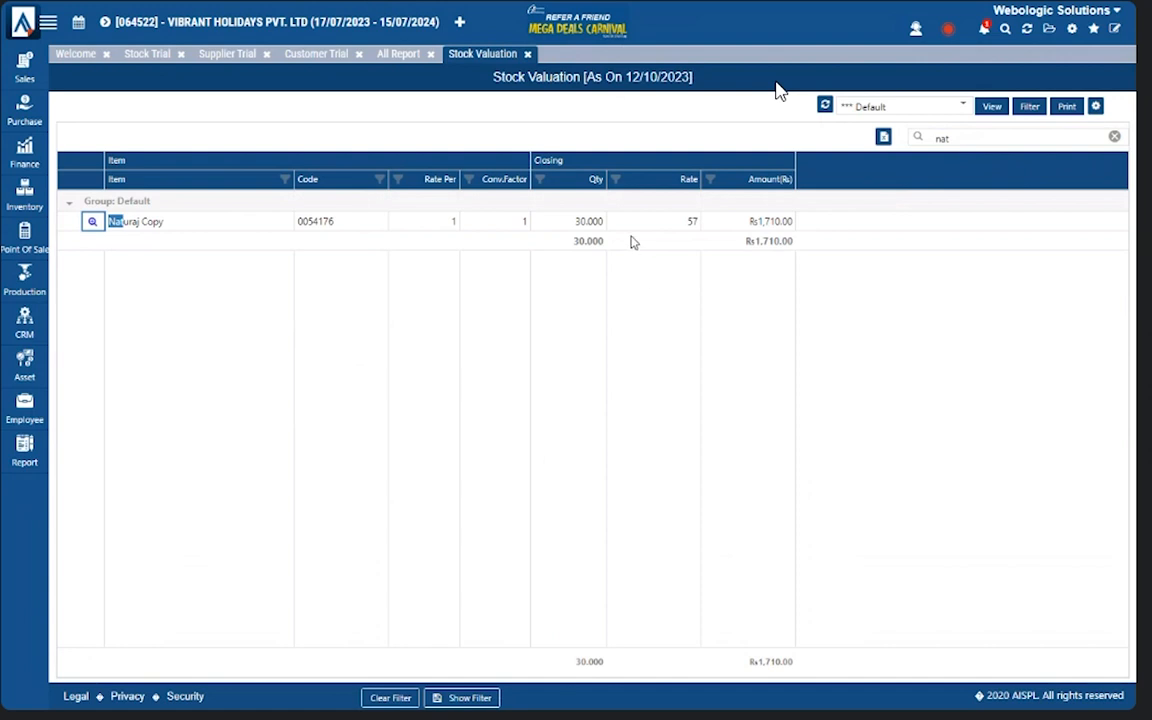
pyautogui.click(527, 55)
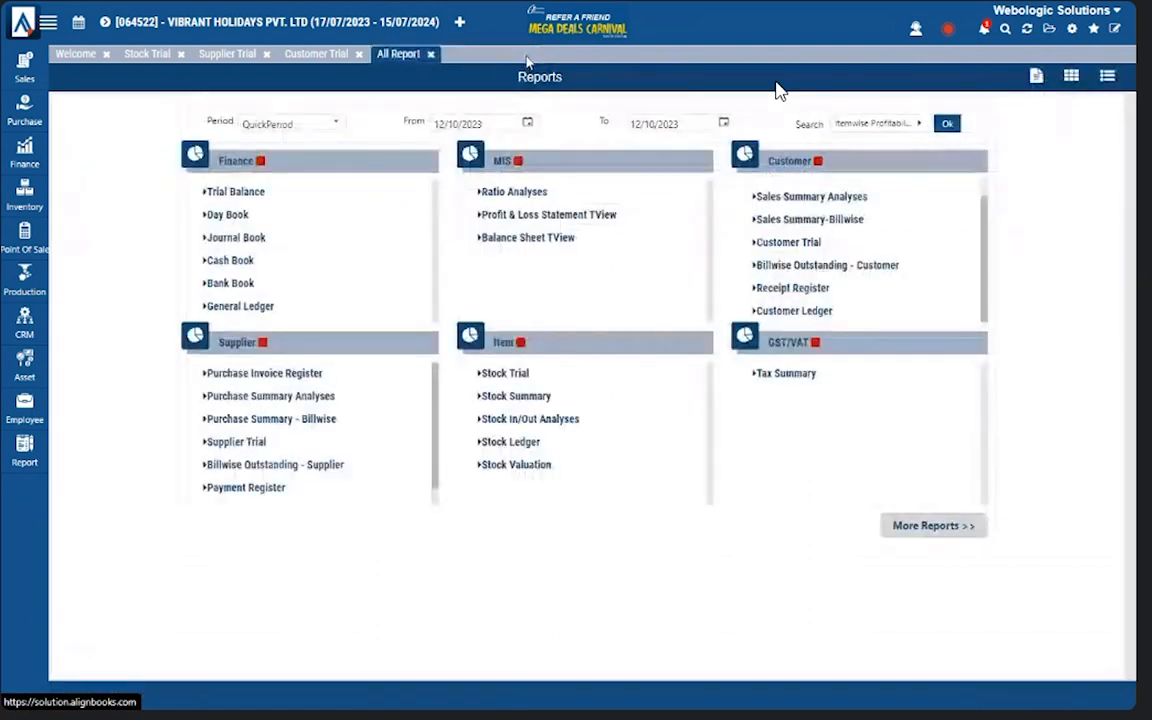
# - Close the report list and the Customer Trial, Supplier Trial and Stock Trial reports to return to the Welcome dashboard
pyautogui.click(431, 55)
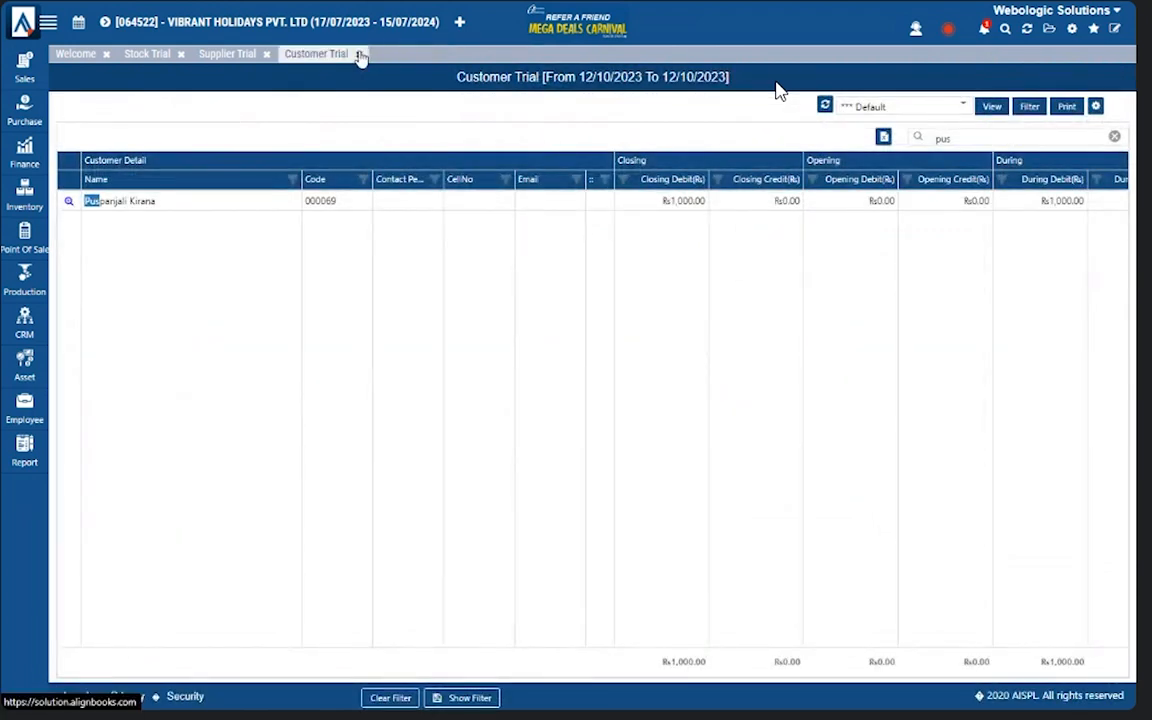
pyautogui.click(362, 55)
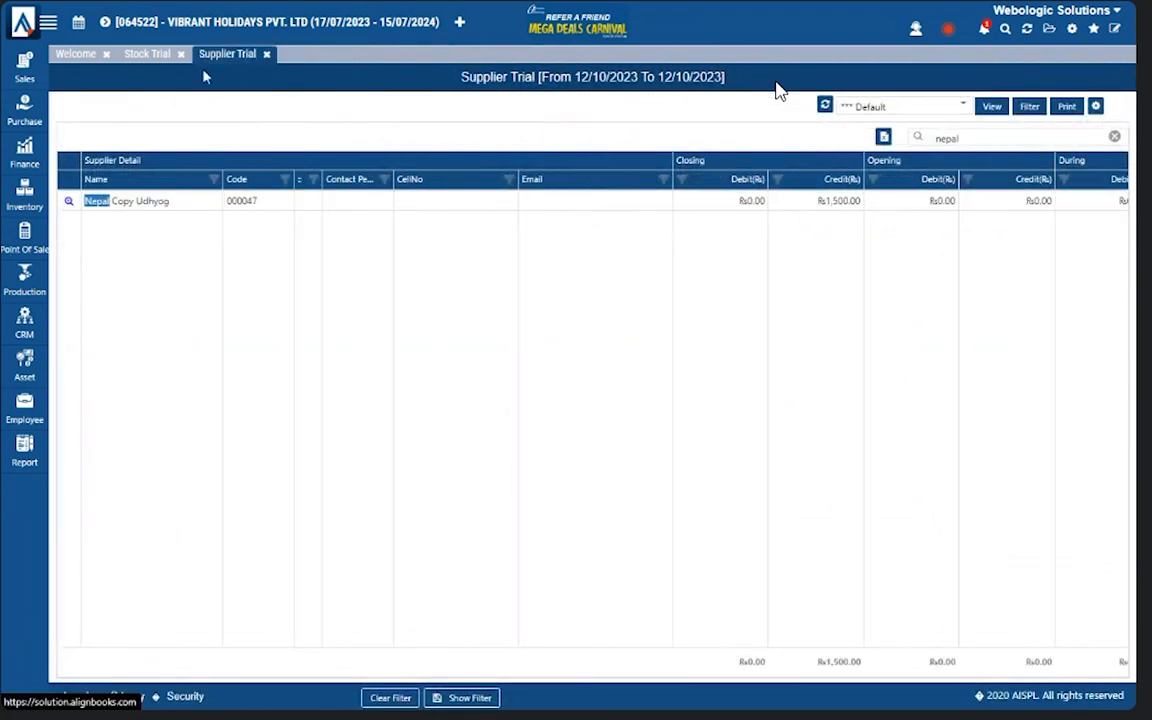
pyautogui.click(267, 55)
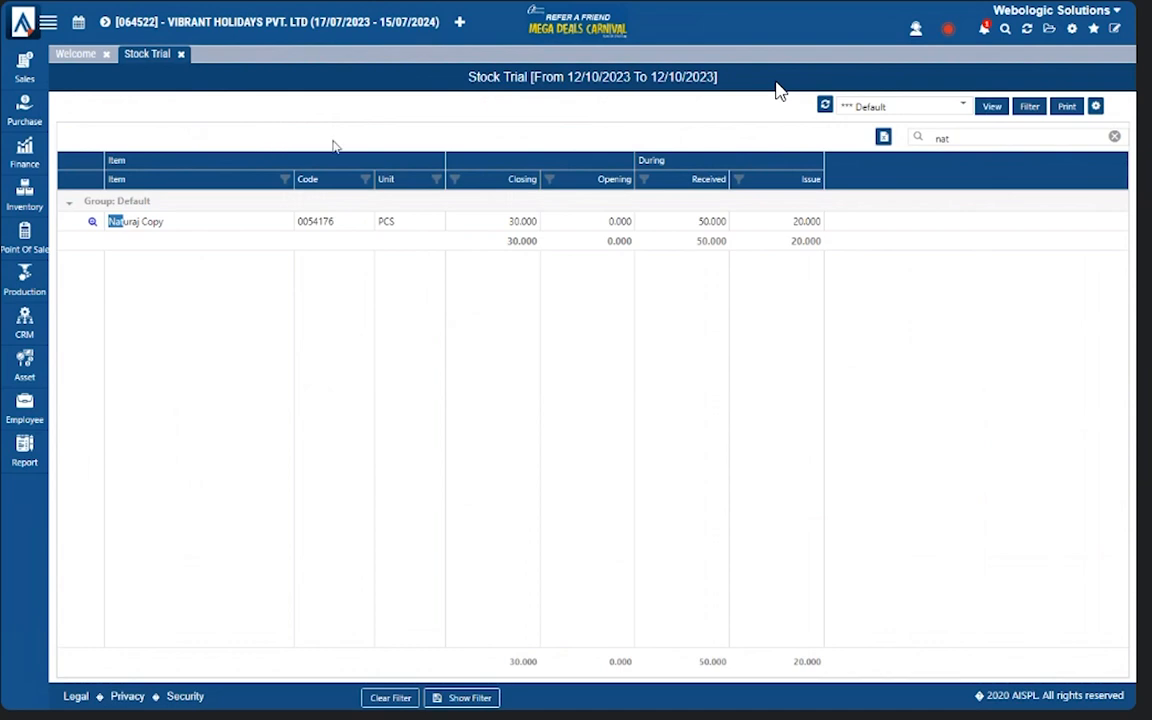
pyautogui.click(181, 54)
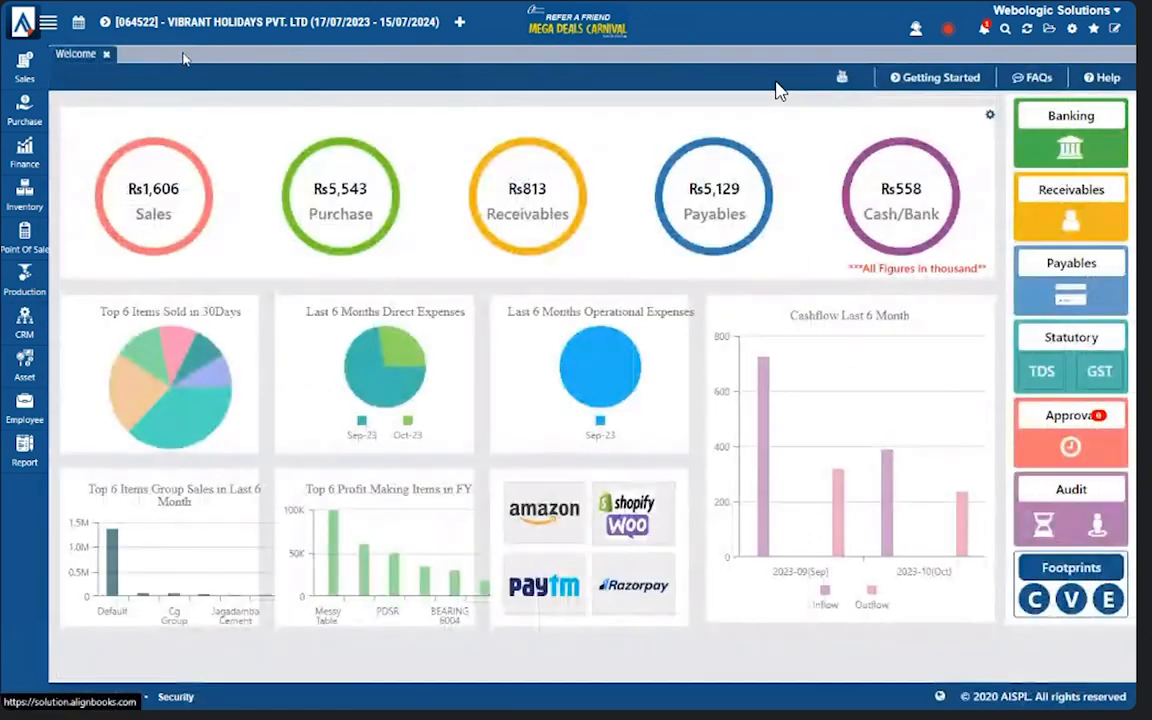
pyautogui.moveTo(770, 188)
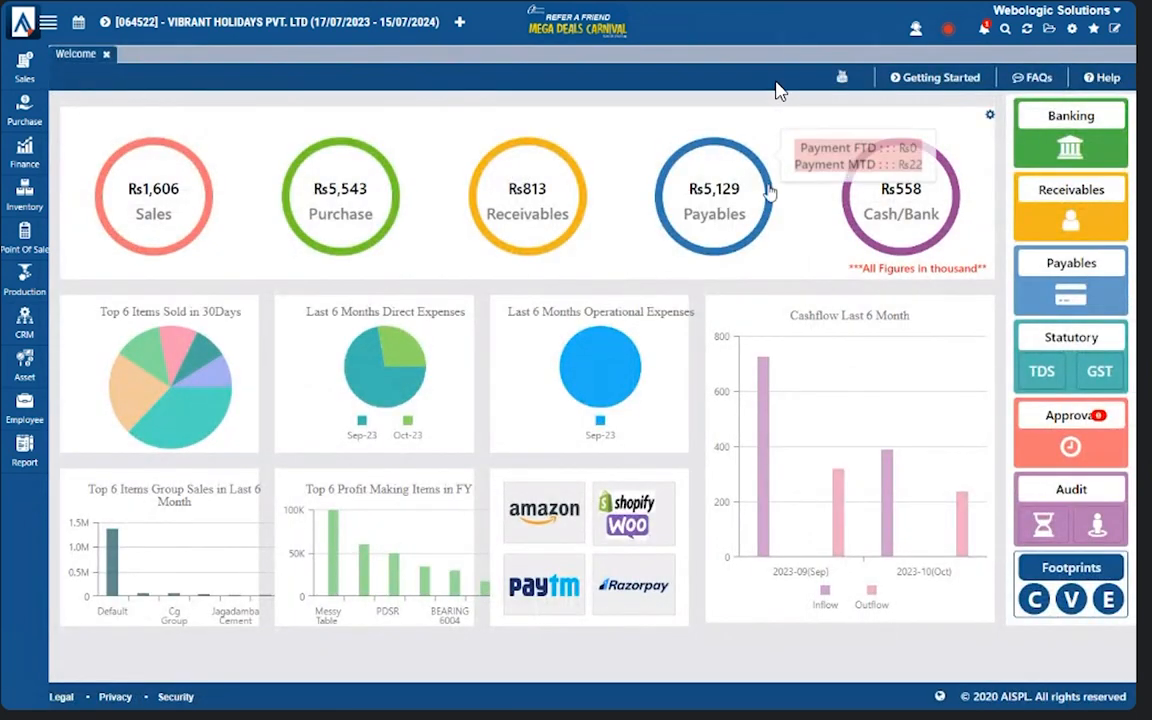